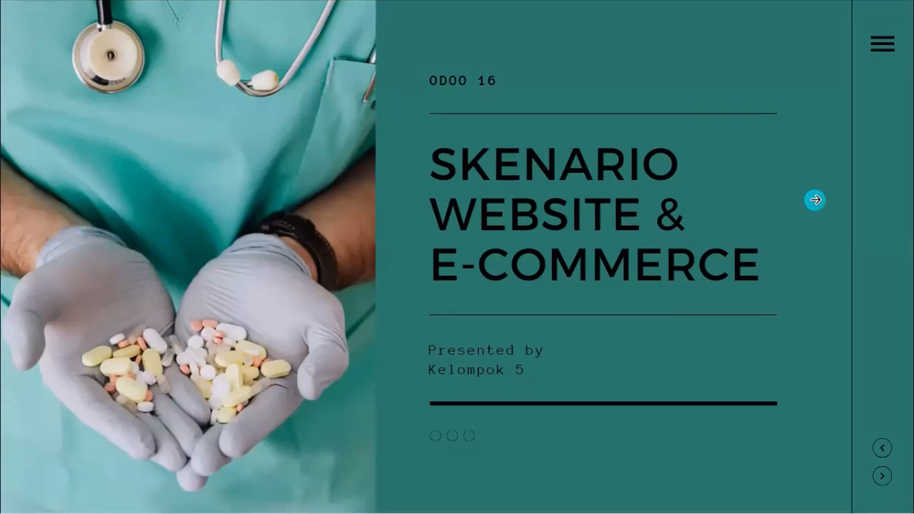
left_click(815, 200)
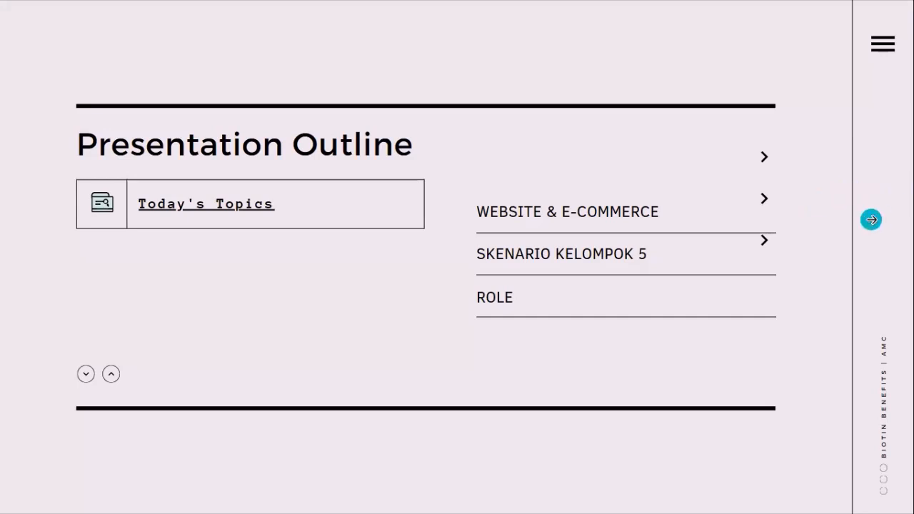
left_click(871, 220)
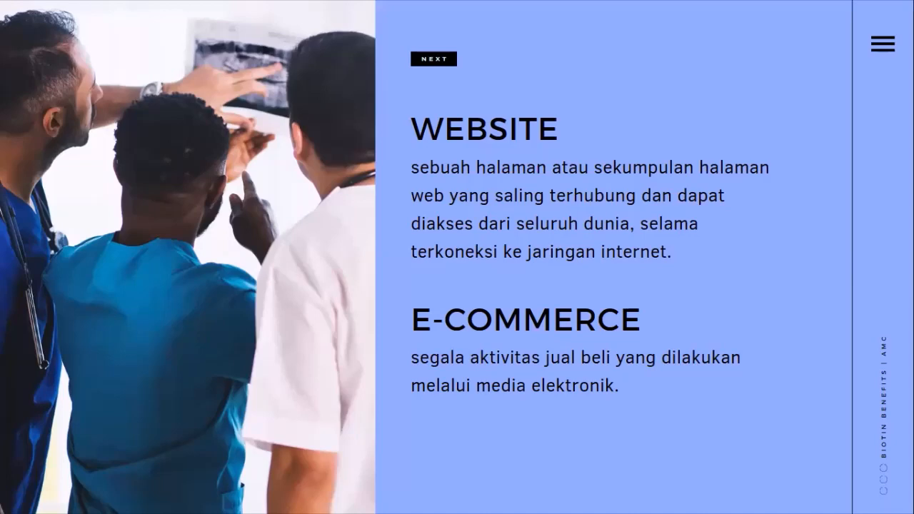
key("Right")
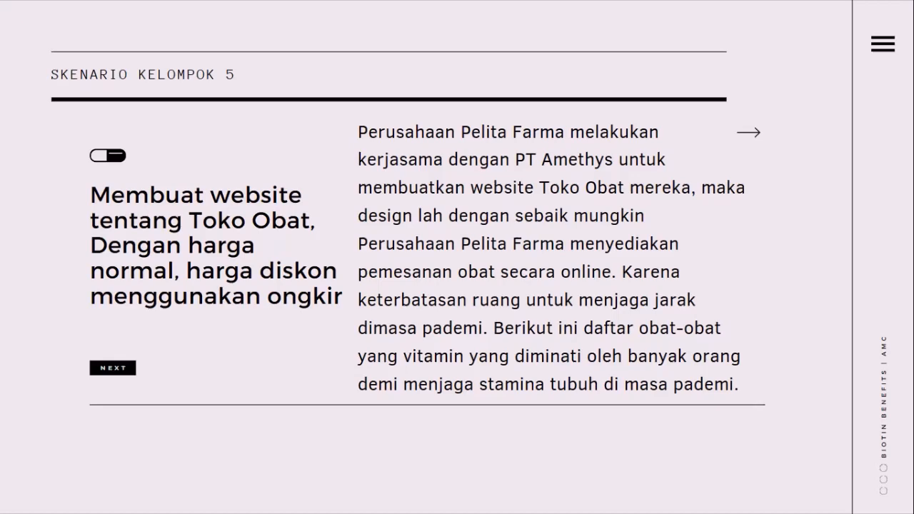
key("Right")
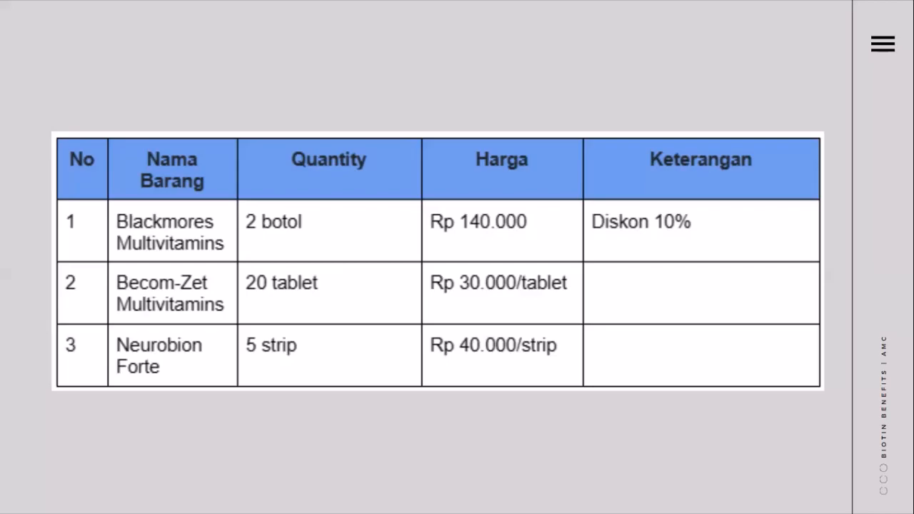
key("Right")
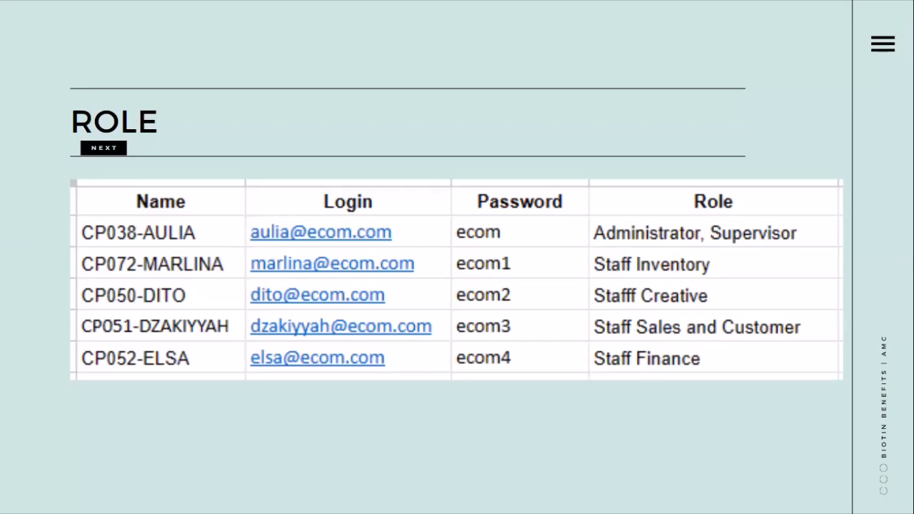
left_click(863, 184)
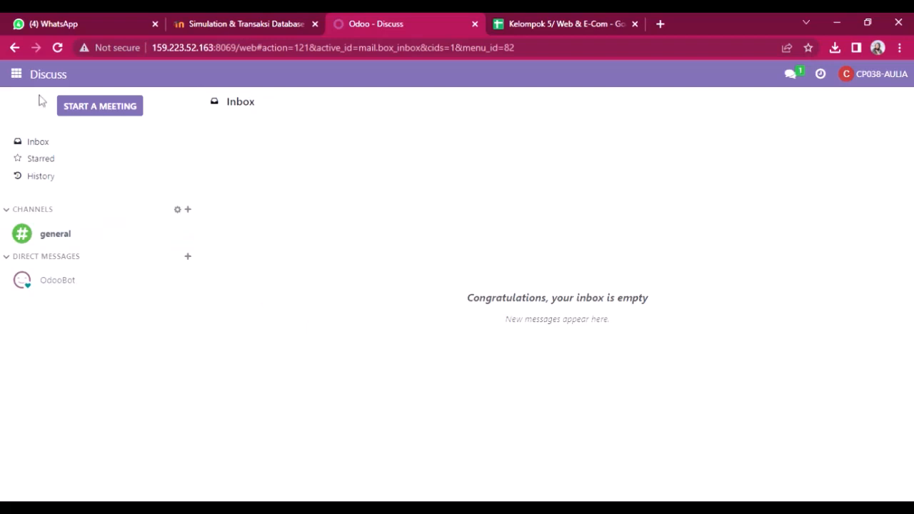
- Open the list of users for management from the general settings
left_click(16, 75)
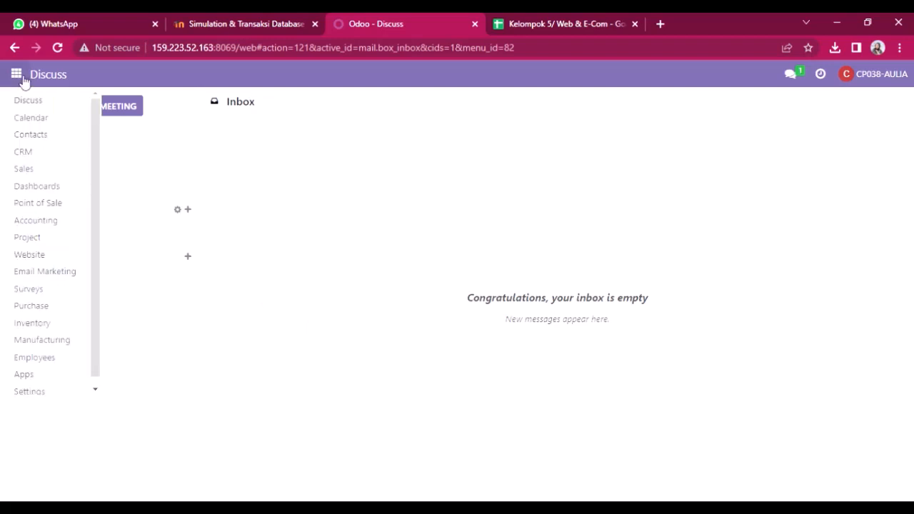
scroll(74, 386, "down", 1)
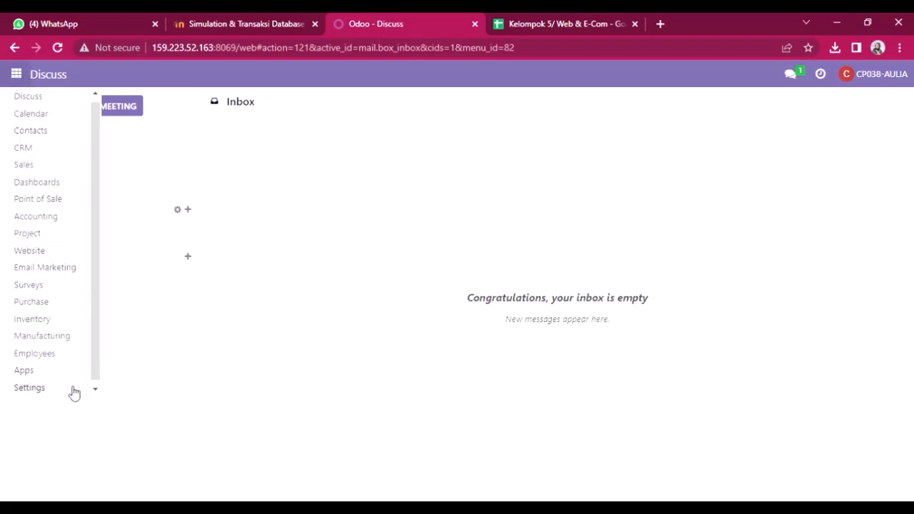
left_click(72, 390)
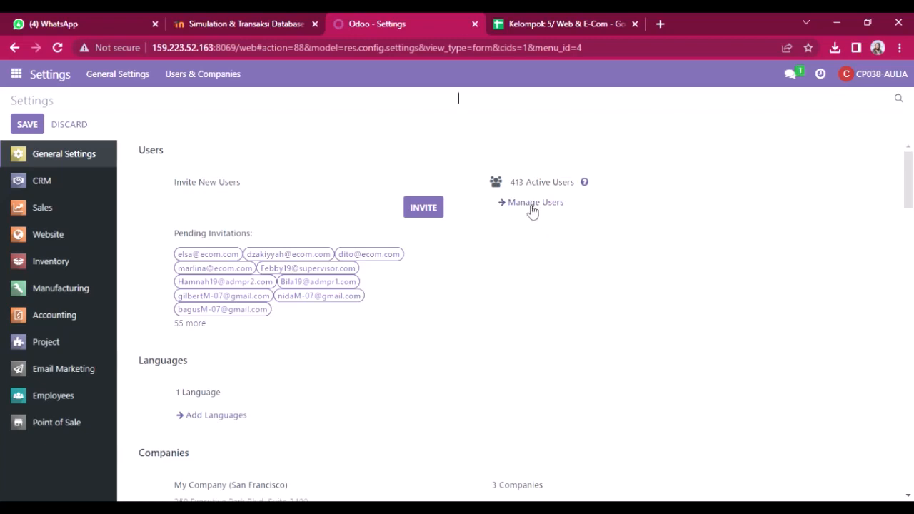
left_click(536, 204)
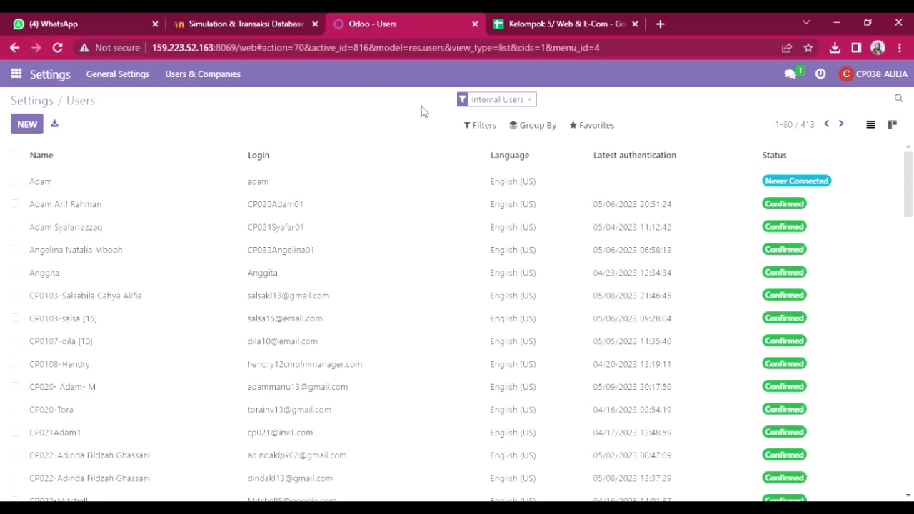
- View the file import page for user records and return to the Users list
left_click(586, 126)
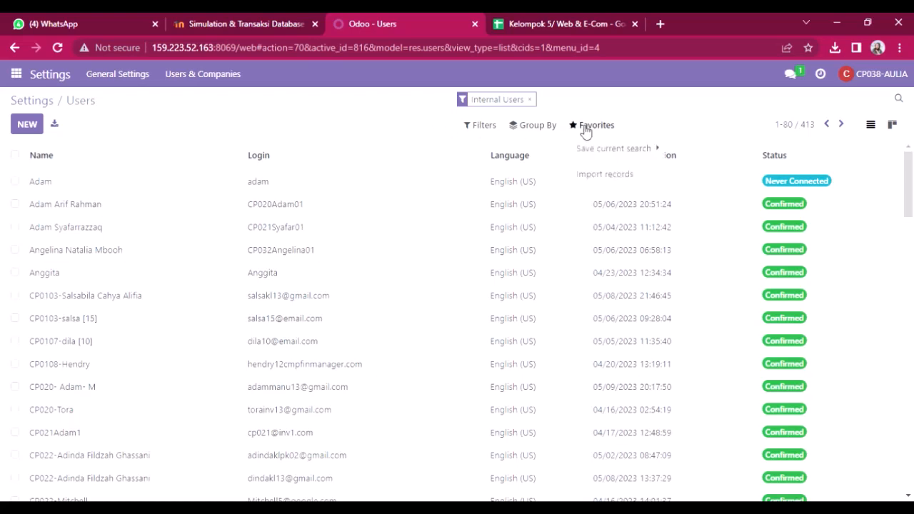
left_click(593, 176)
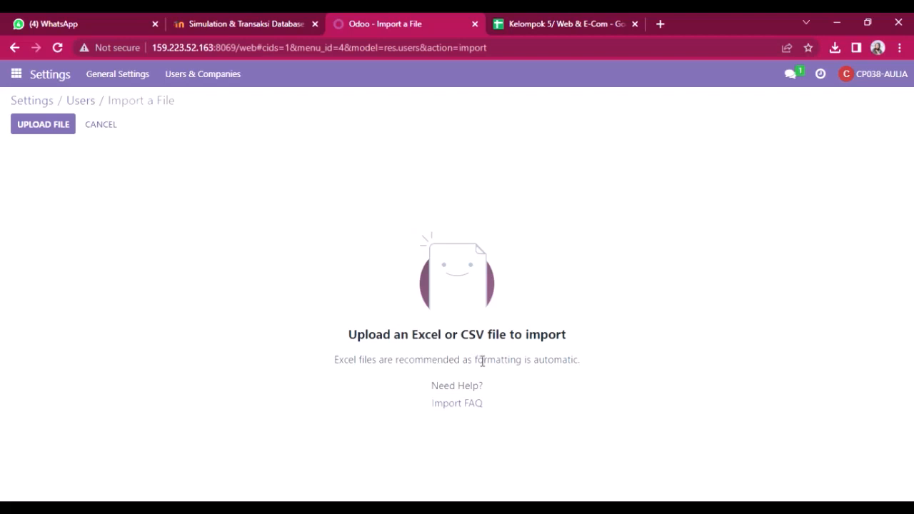
left_click(87, 106)
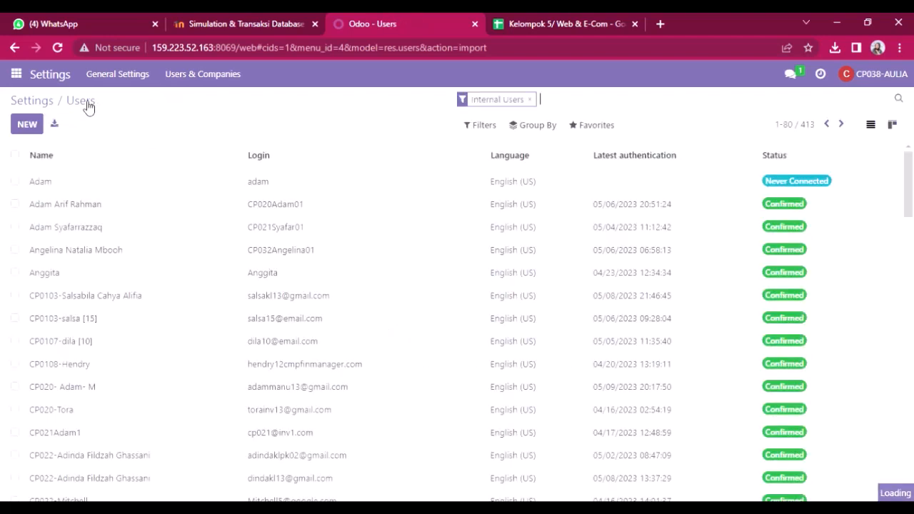
- Remove the Internal Users filter and search the users for "ecom"
left_click(529, 100)
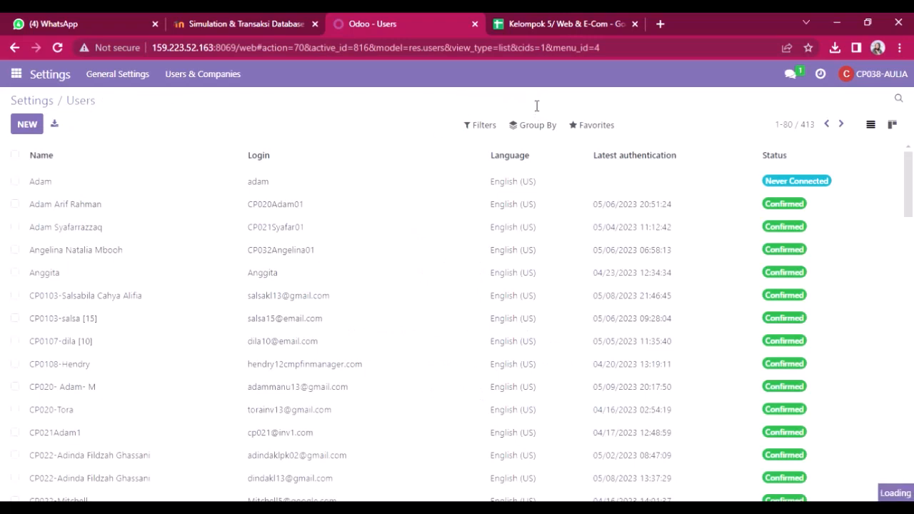
type("adam")
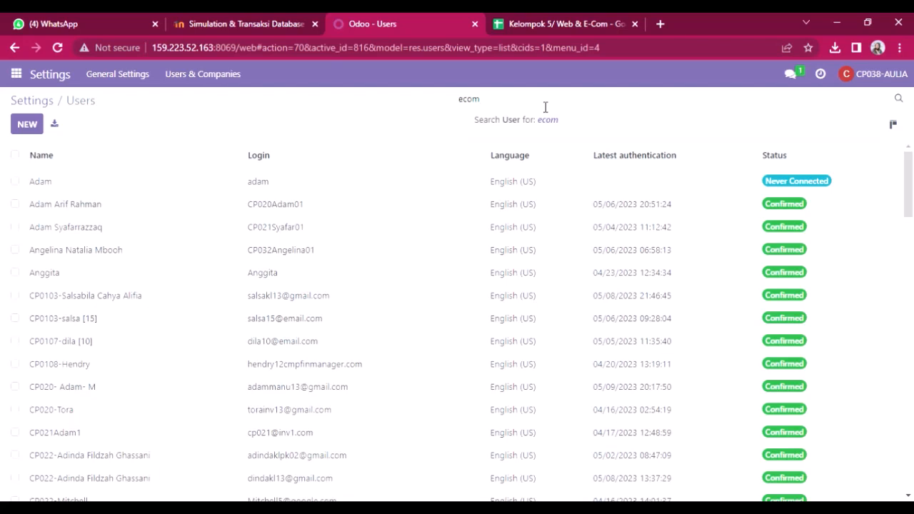
key("Return")
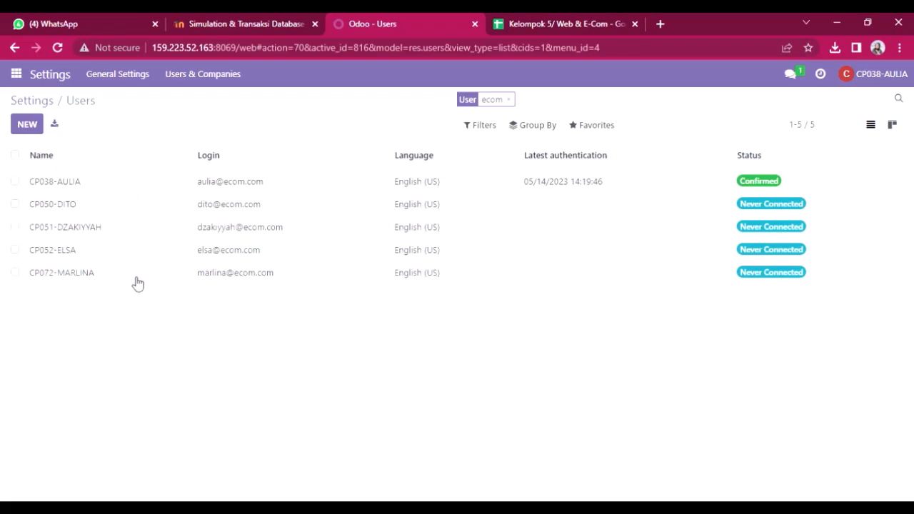
- Review all access rights in the first listed user's record and return to the filtered user list
left_click(328, 192)
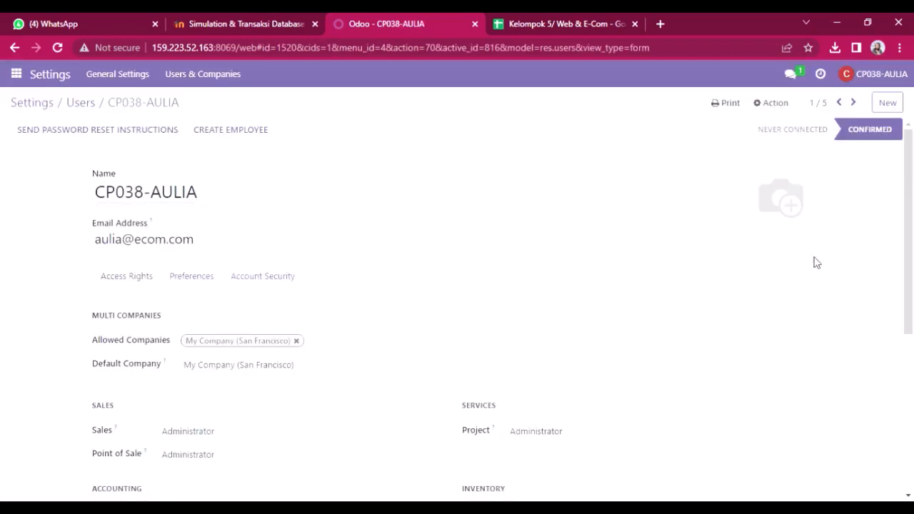
scroll(912, 192, "down", 1)
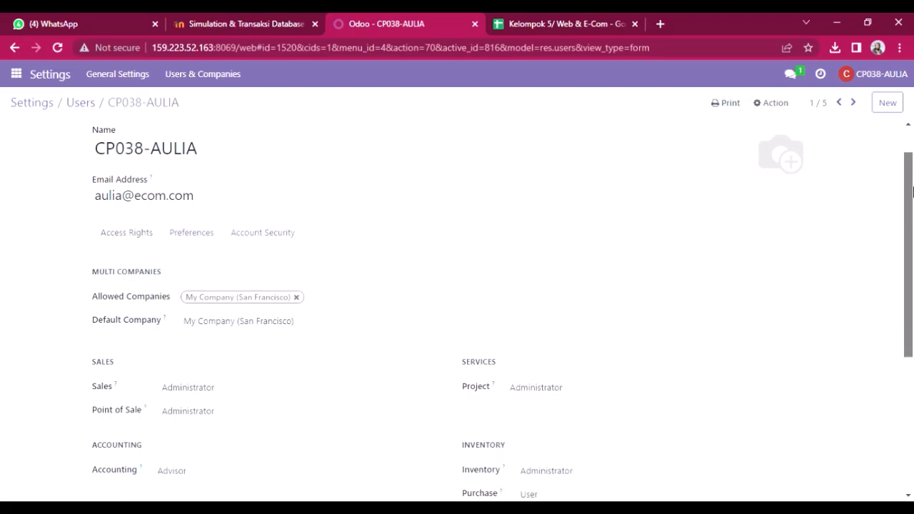
left_click_drag(913, 191, 913, 294)
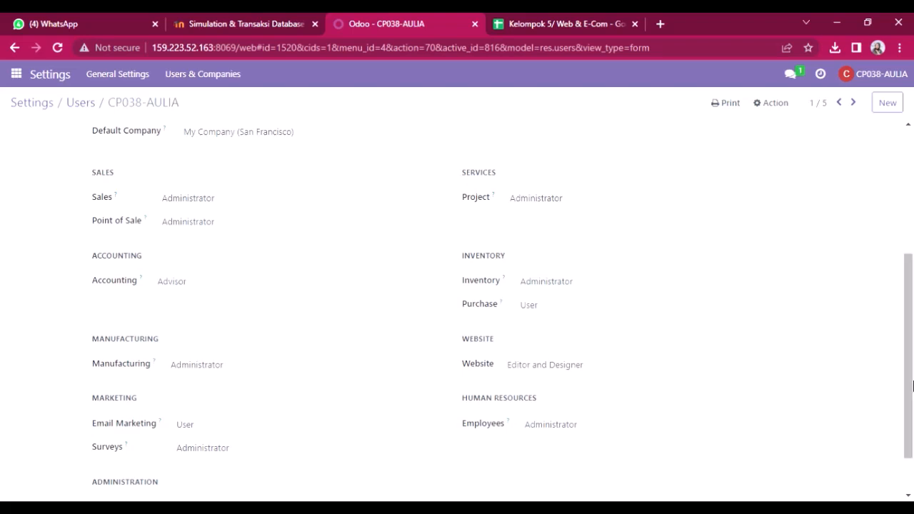
left_click_drag(912, 355, 913, 389)
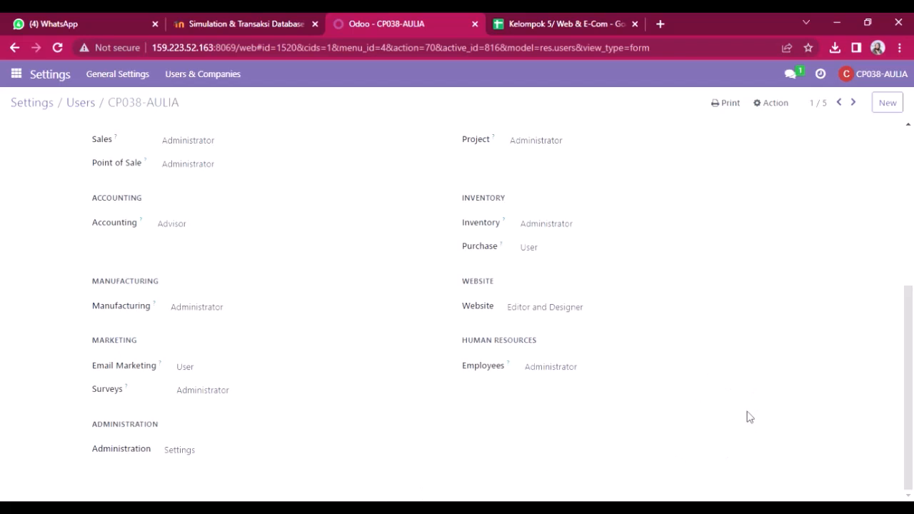
left_click_drag(911, 369, 913, 211)
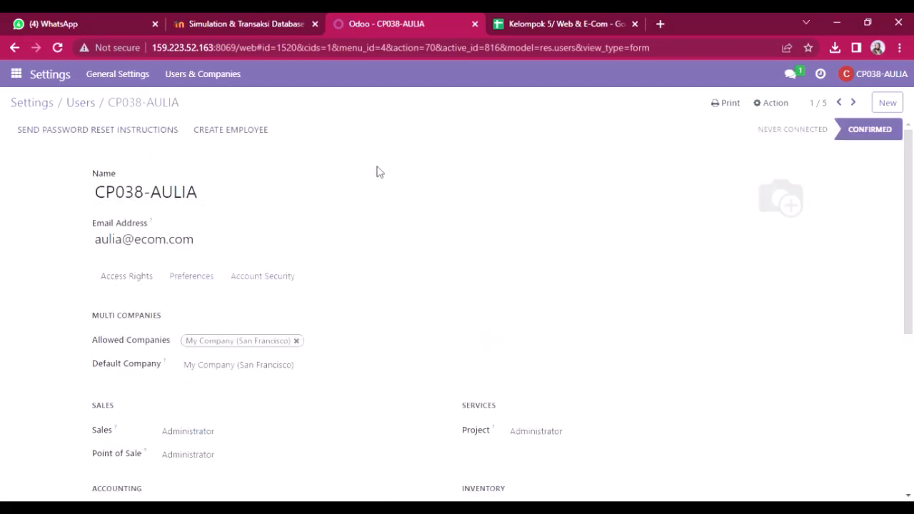
left_click(81, 102)
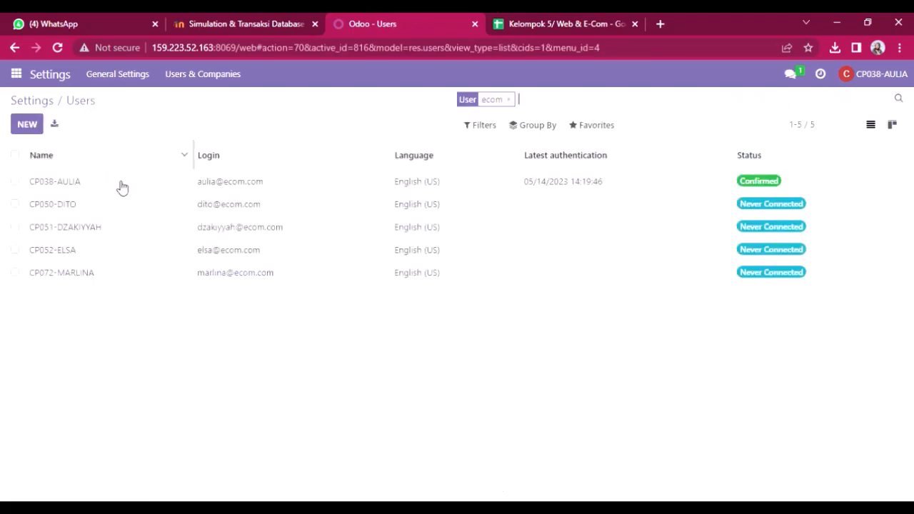
- Examine the second listed user's access rights down to the Administration section and return to the user list
left_click(127, 210)
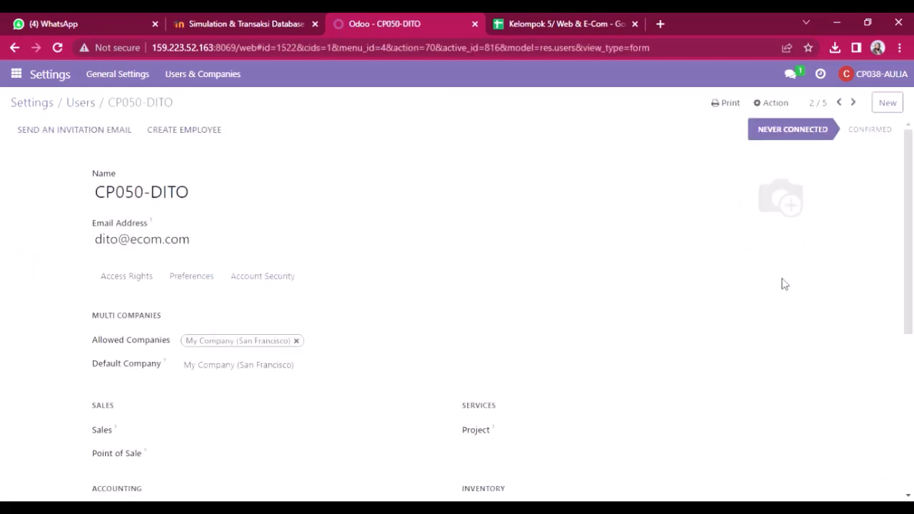
left_click_drag(912, 204, 912, 359)
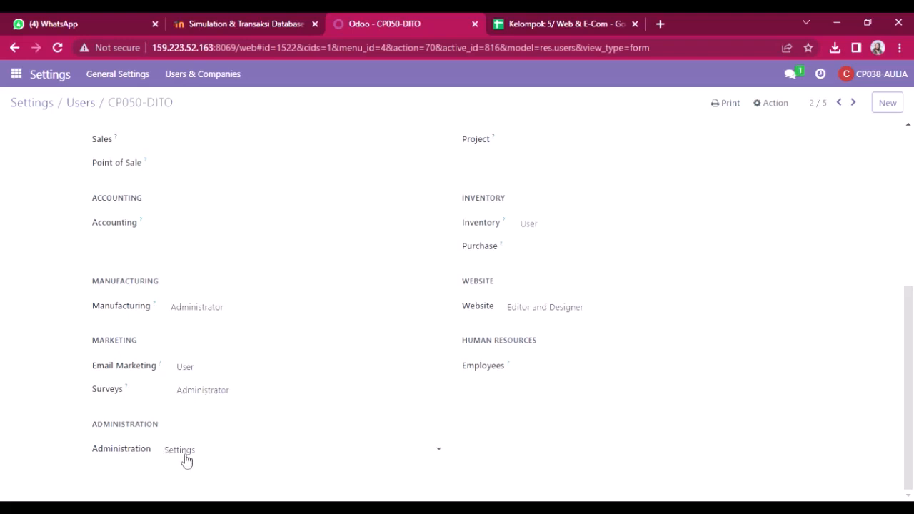
left_click_drag(912, 361, 911, 127)
left_click(82, 105)
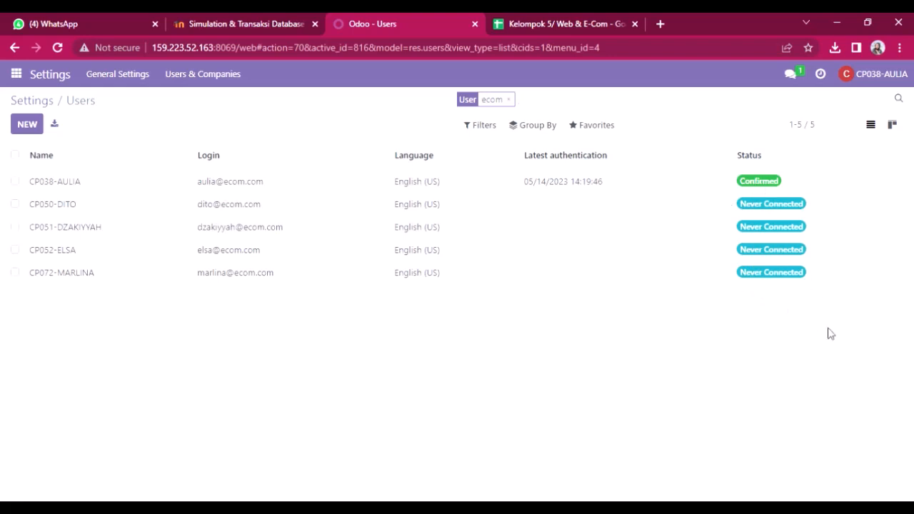
- Switch to the Inventory module and open its product catalogue
left_click(17, 74)
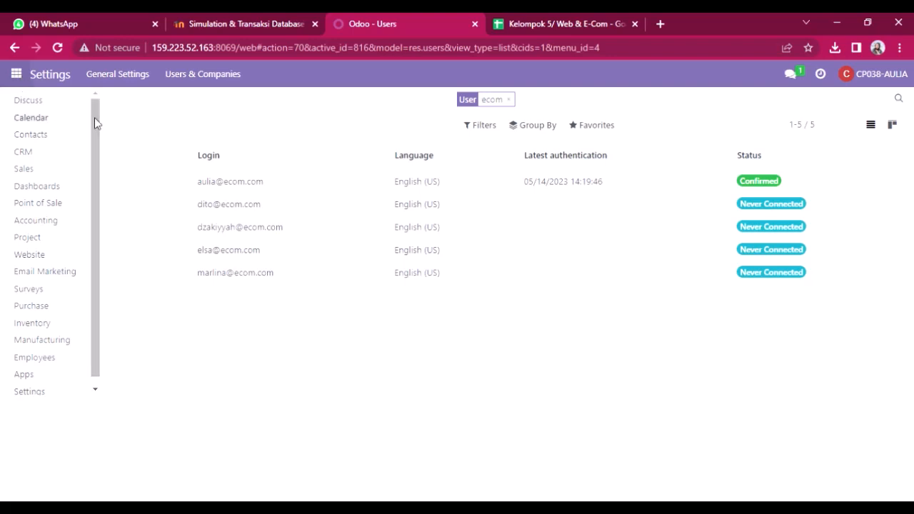
left_click(46, 328)
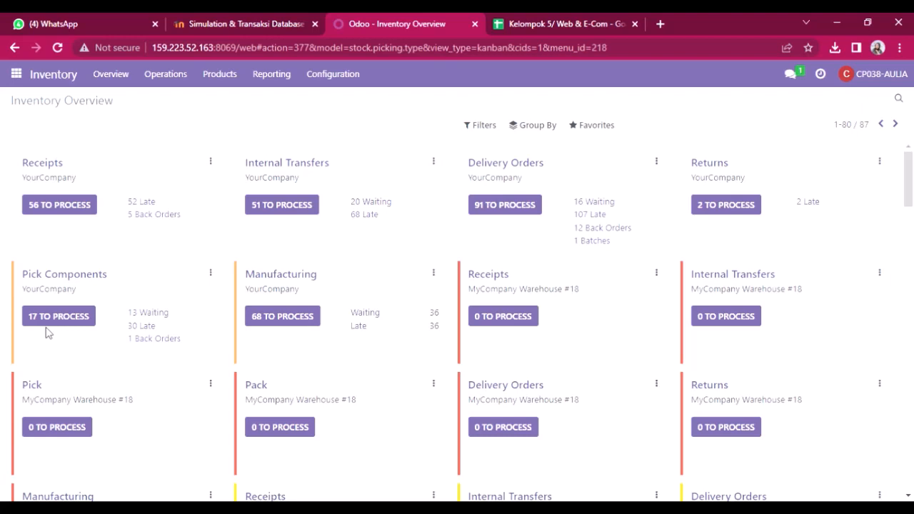
left_click(223, 80)
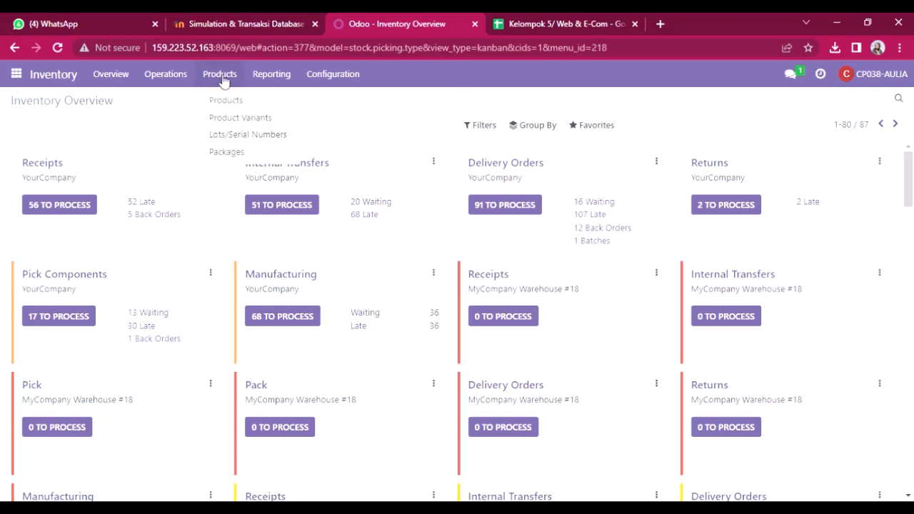
left_click(227, 100)
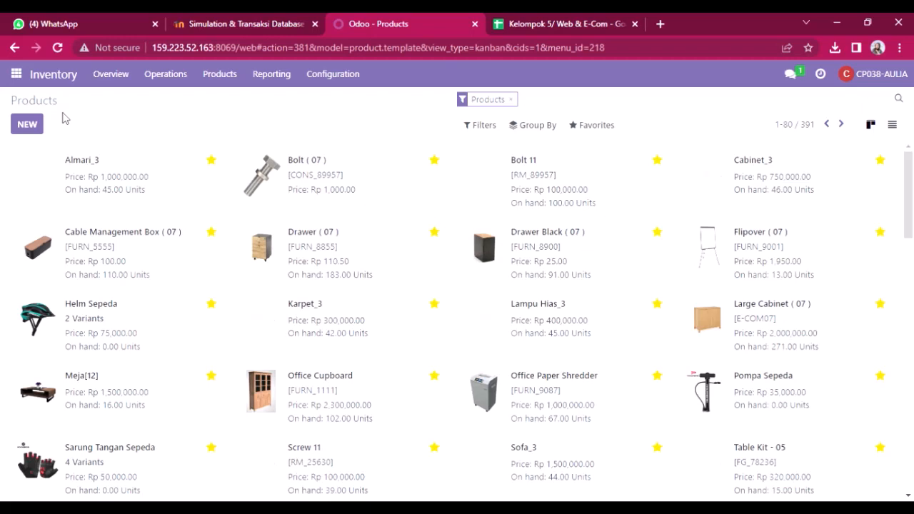
- Look over the general information fields of a blank new product form and return to the product list without entering anything
left_click(27, 125)
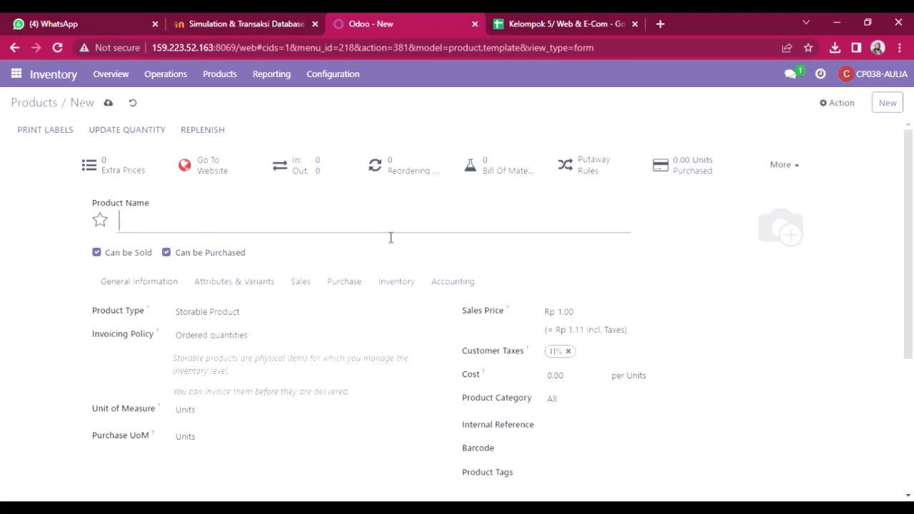
mouse_move(769, 244)
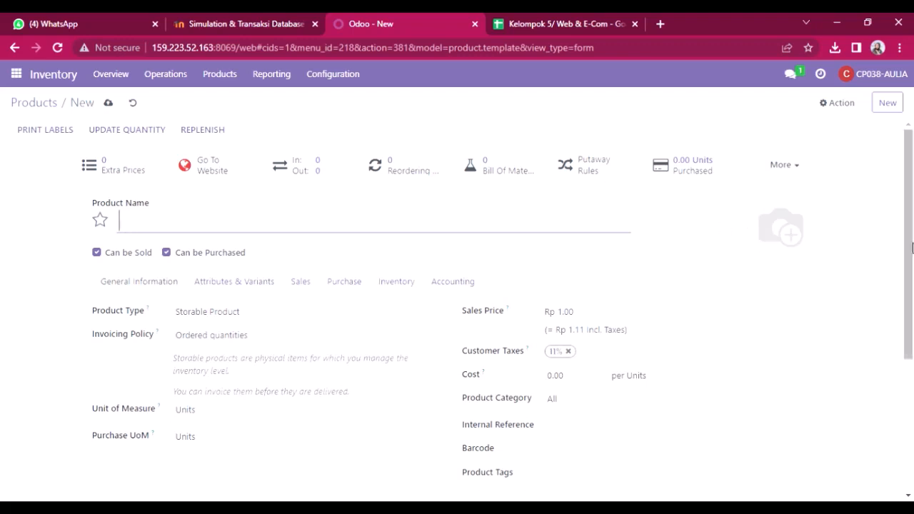
left_click_drag(911, 248, 913, 293)
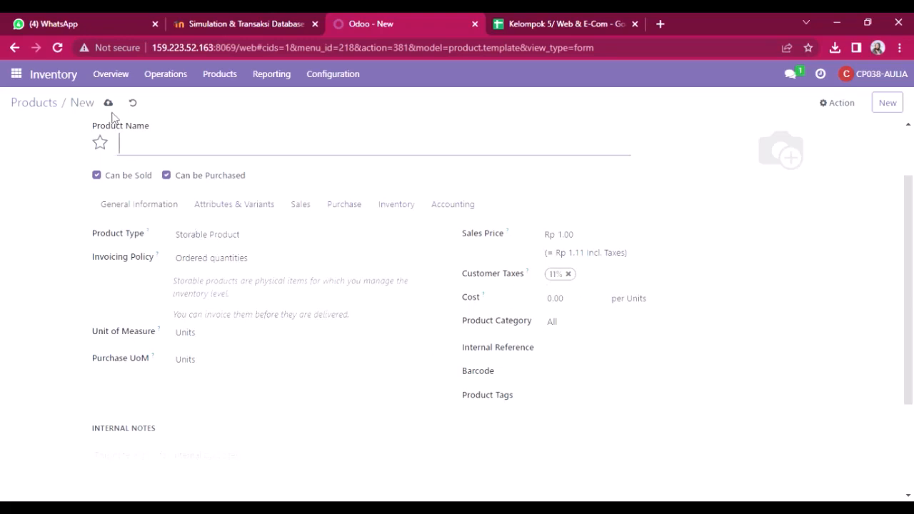
left_click(48, 107)
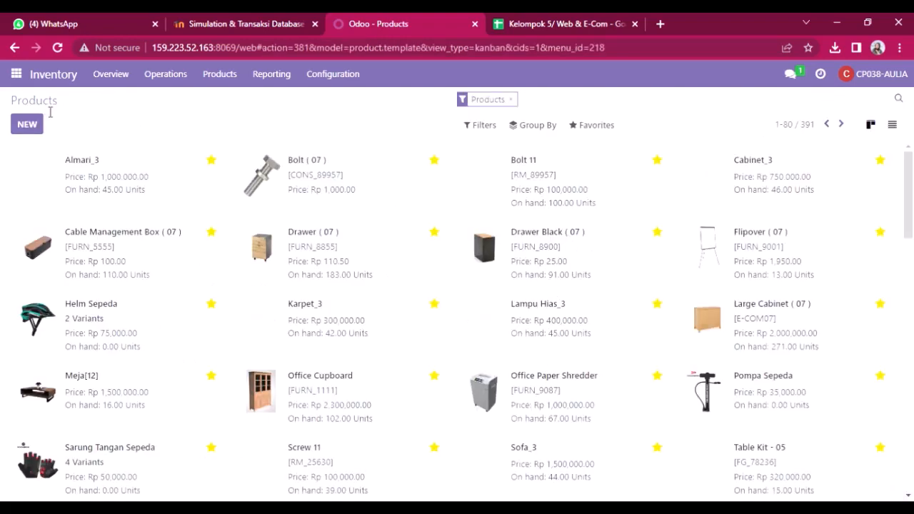
- Remove the default filter from the product catalogue and search the products for "black"
left_click(511, 100)
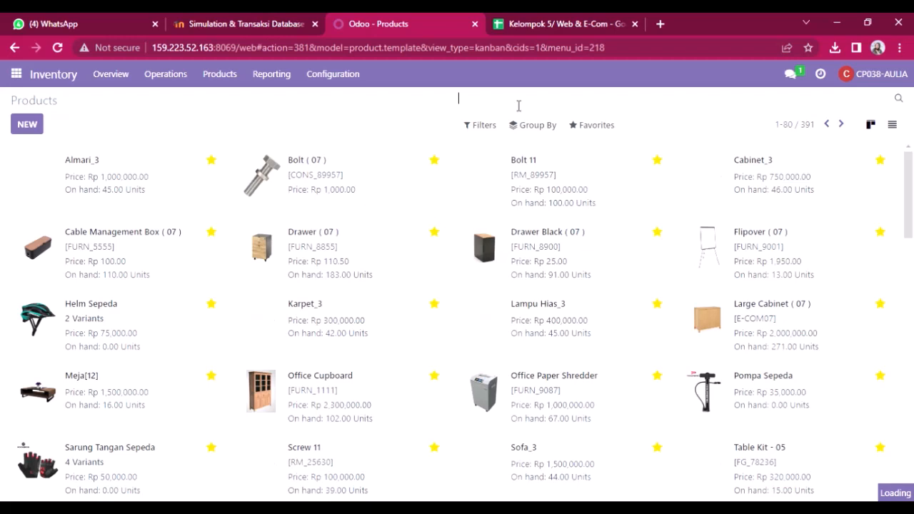
type("bla")
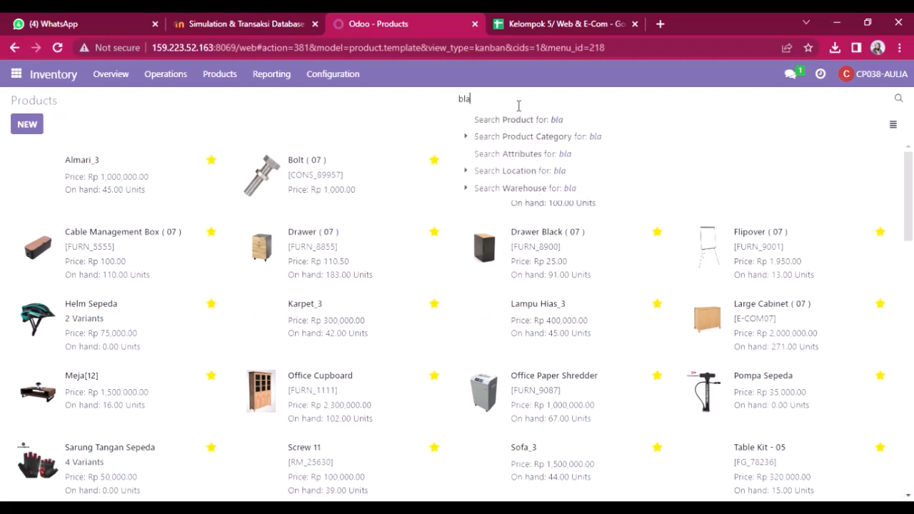
type("ck")
key("Return")
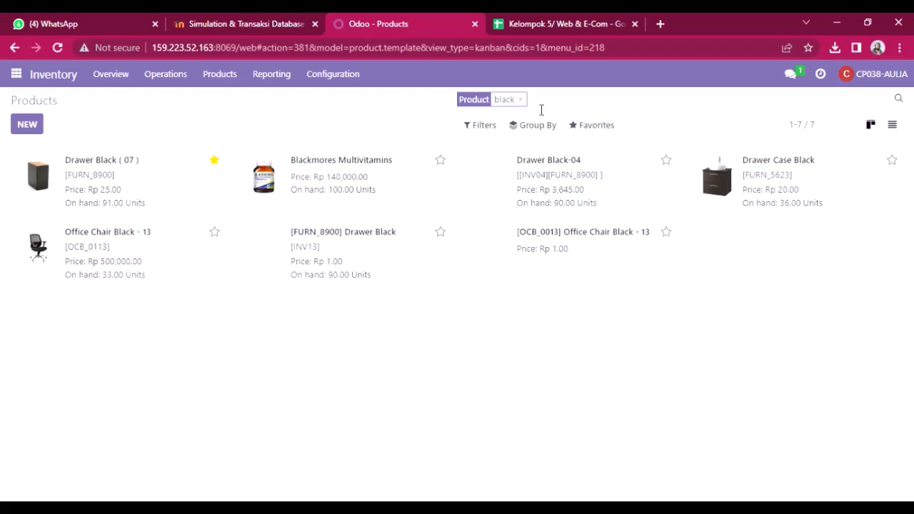
- Remove the "black" filter and clear the partly entered "becom" search text
type("becom")
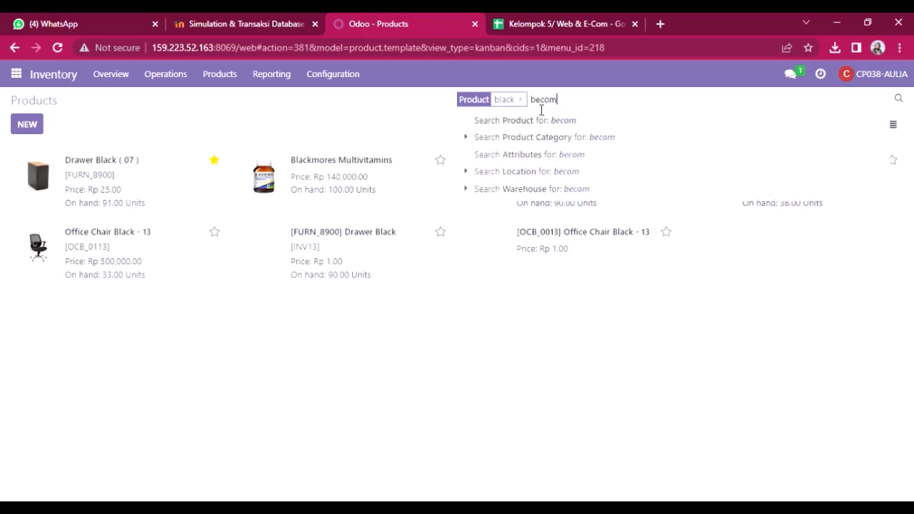
key("BackSpace")
key("BackSpace")
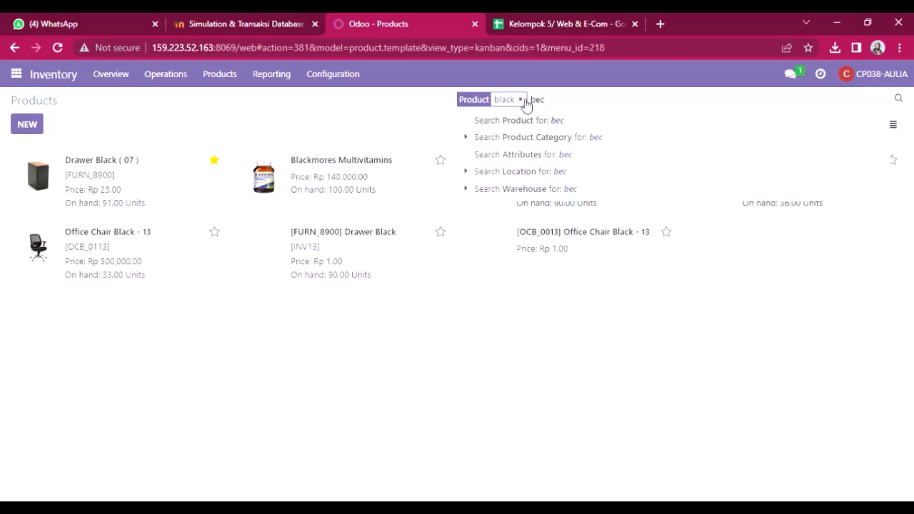
left_click(520, 100)
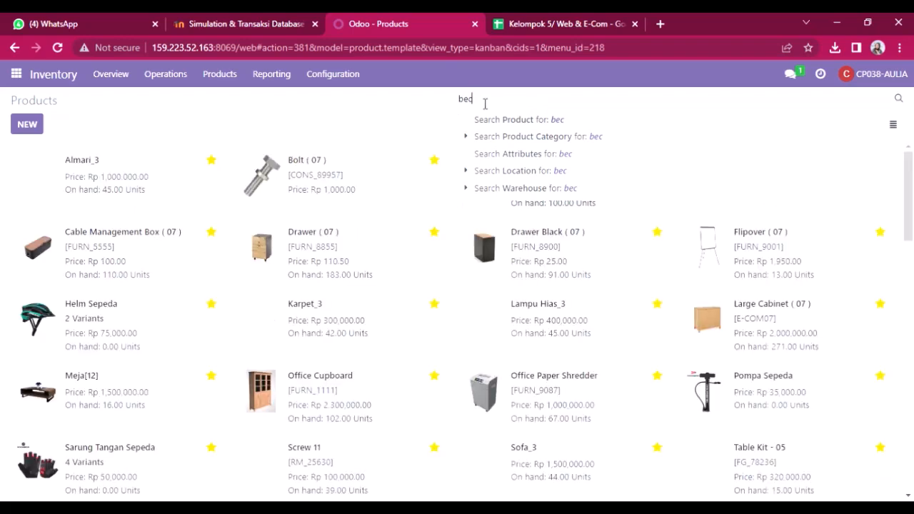
left_click_drag(484, 105, 447, 102)
key("BackSpace")
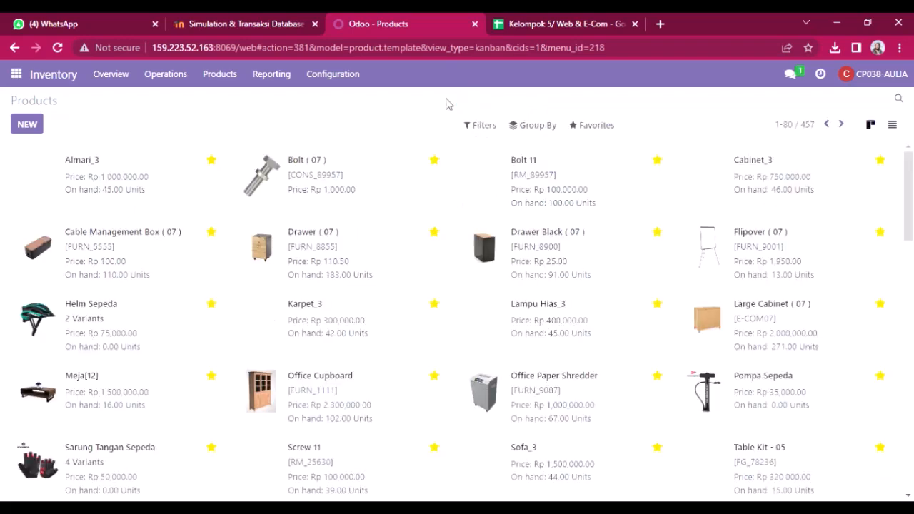
- Try to filter the products by "blackmores", "becom" and "neurobin", and clear the combined search
type("black")
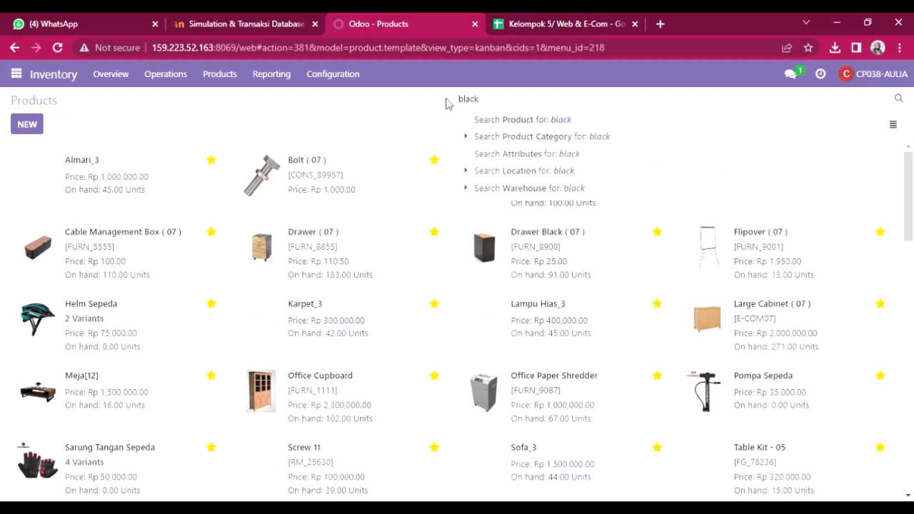
type("mores")
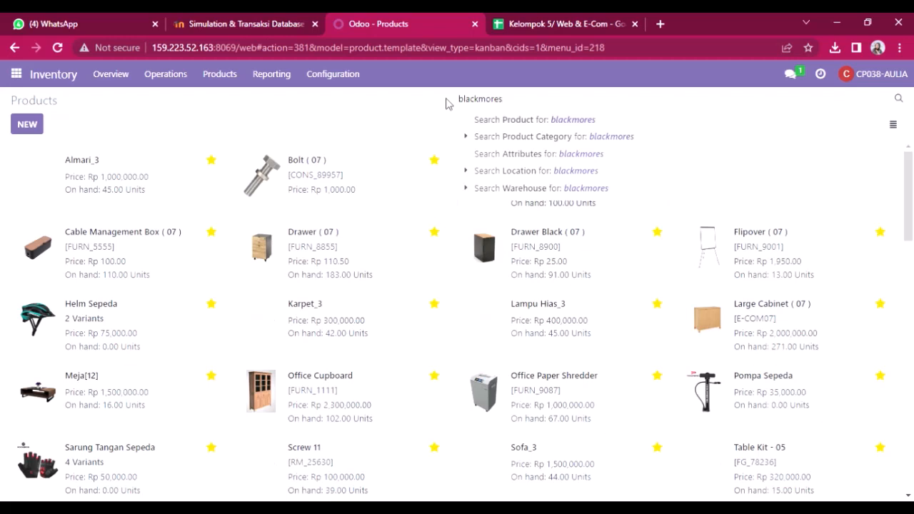
key("Return")
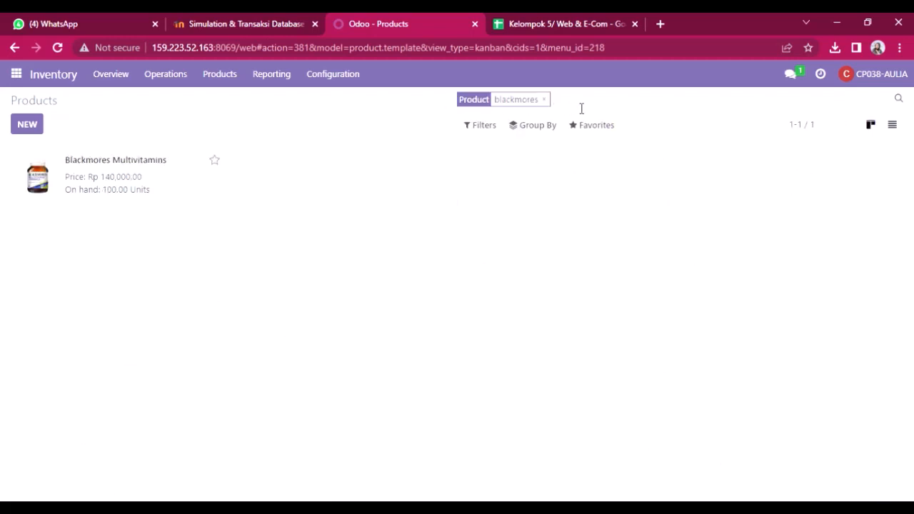
type("becom")
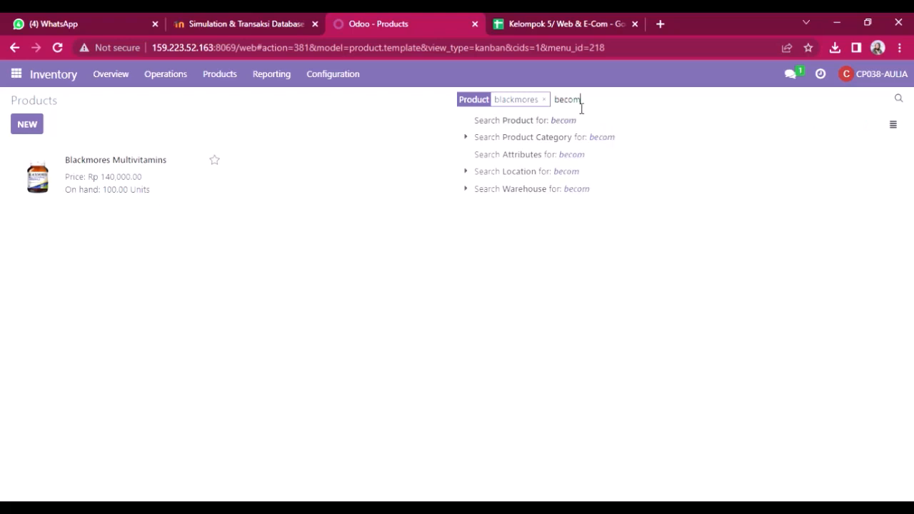
type("c")
key("Return")
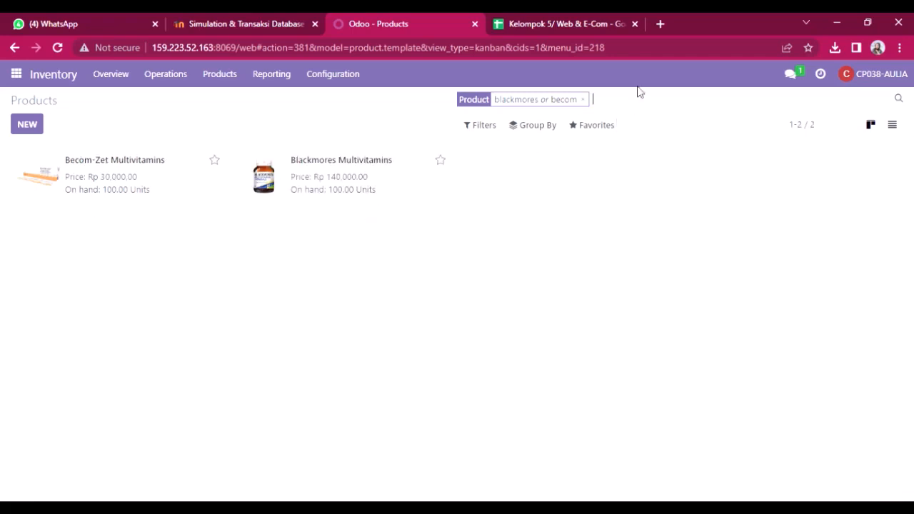
type("neu")
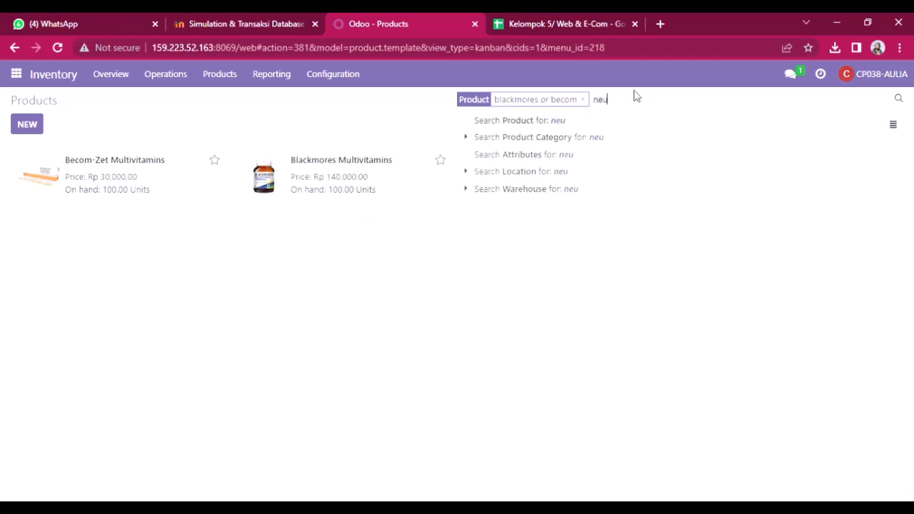
type("robin")
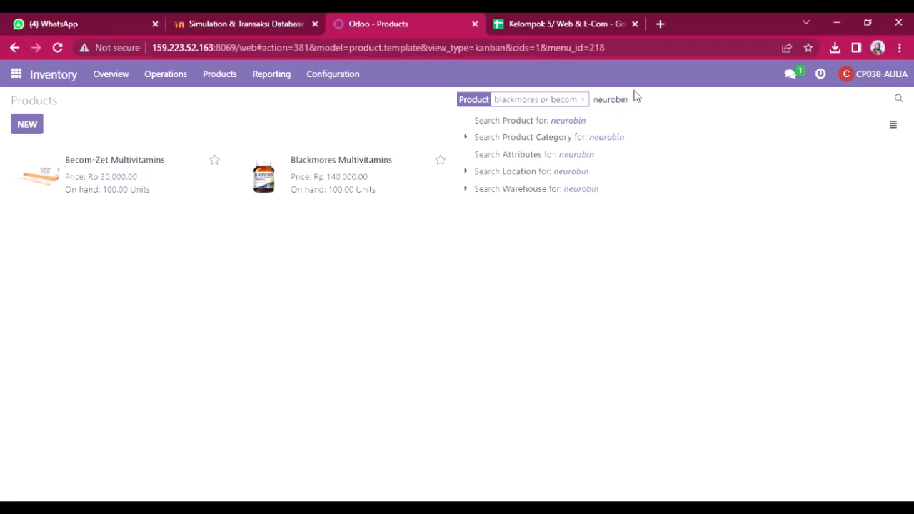
key("Return")
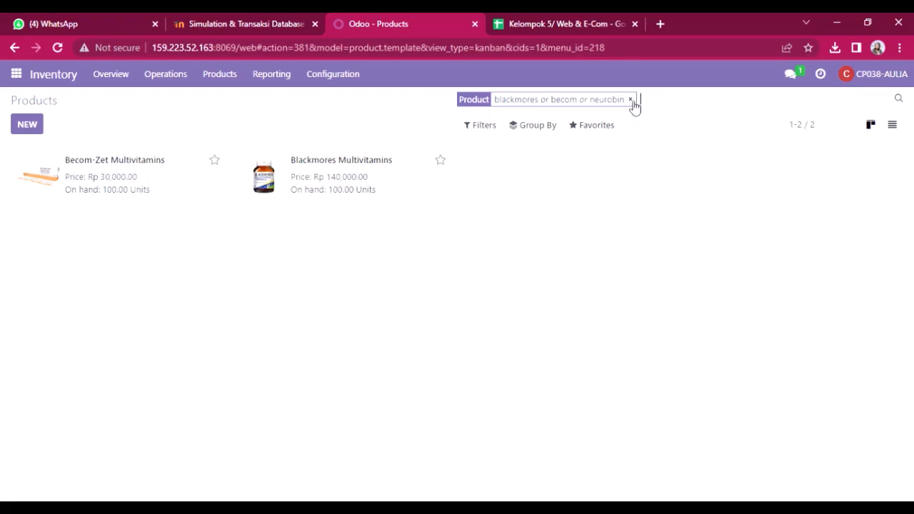
left_click(630, 100)
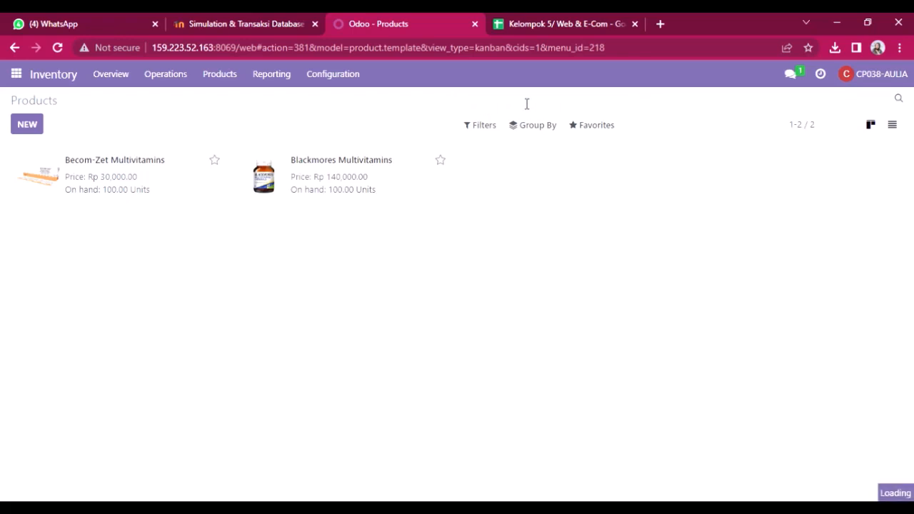
- Search the products for "blackmores" and add "becom" as an alternative product term
type("b")
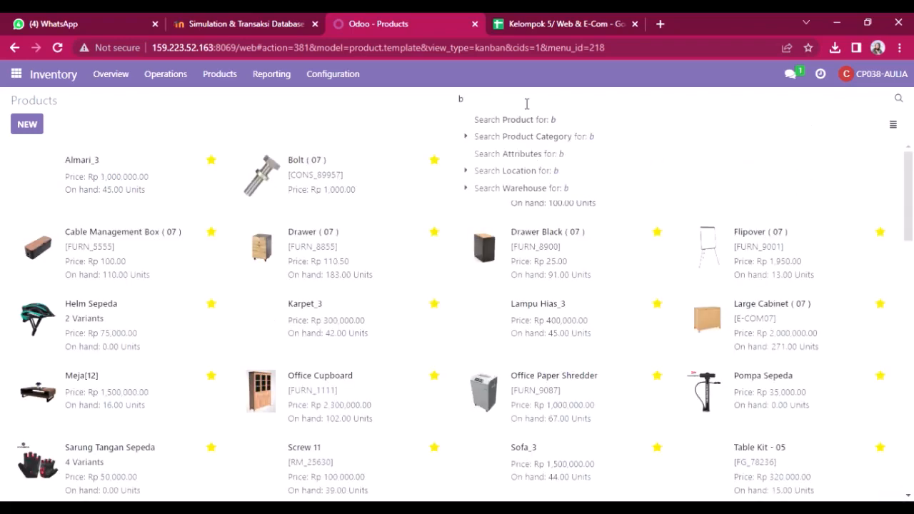
type("lackmo")
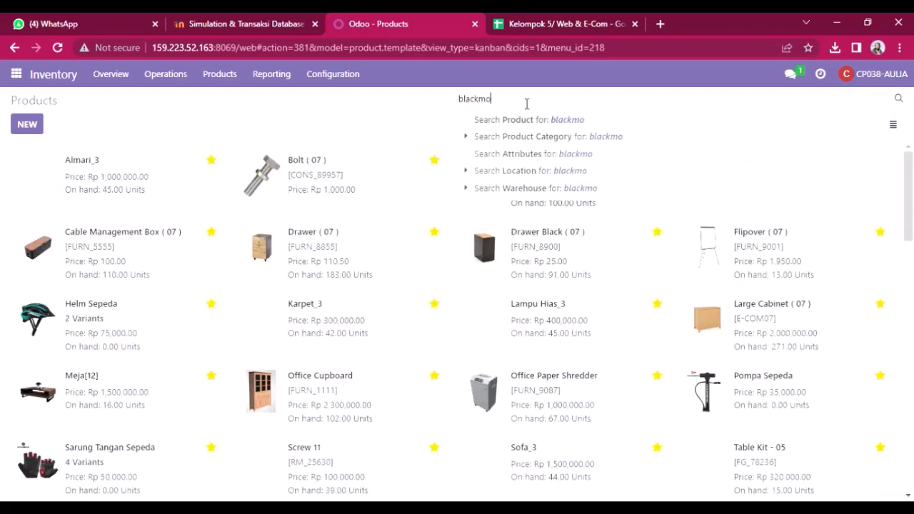
type("res")
key("Return")
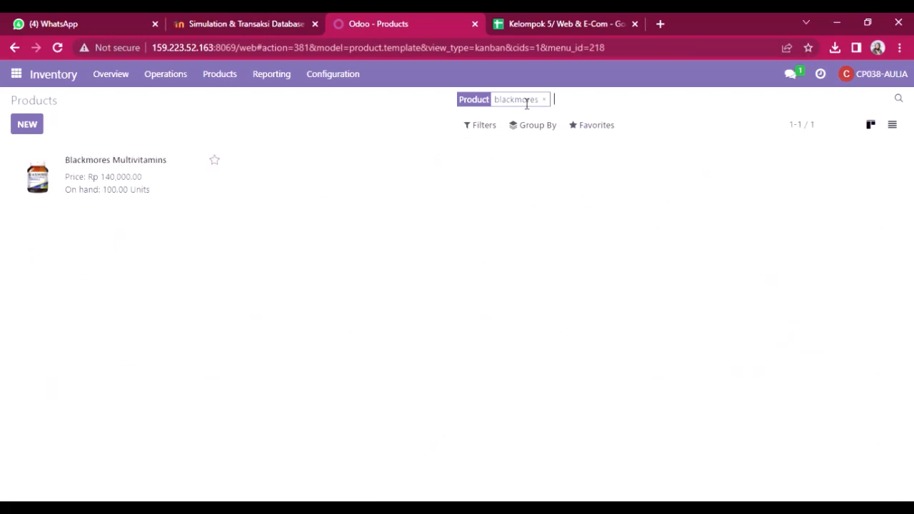
type("becom")
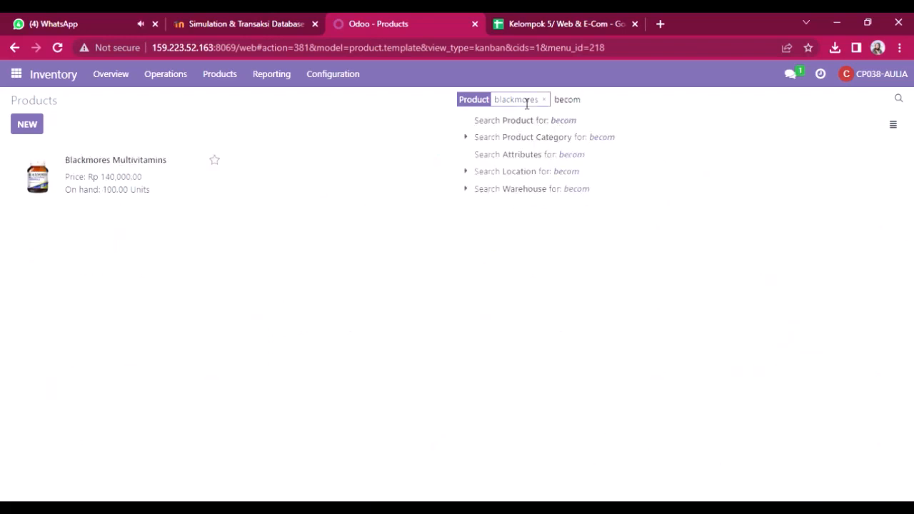
key("Return")
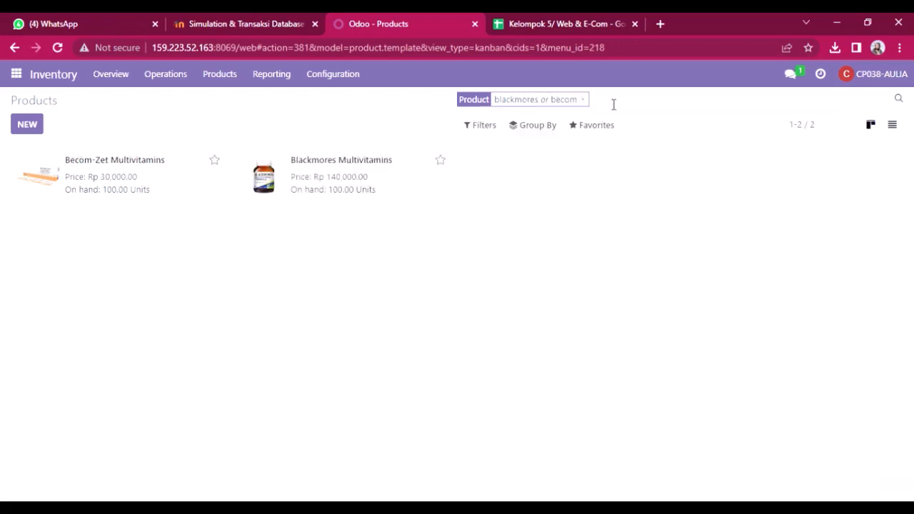
- Extend the product search with "neurobion" as a third alternative term
type("neuro")
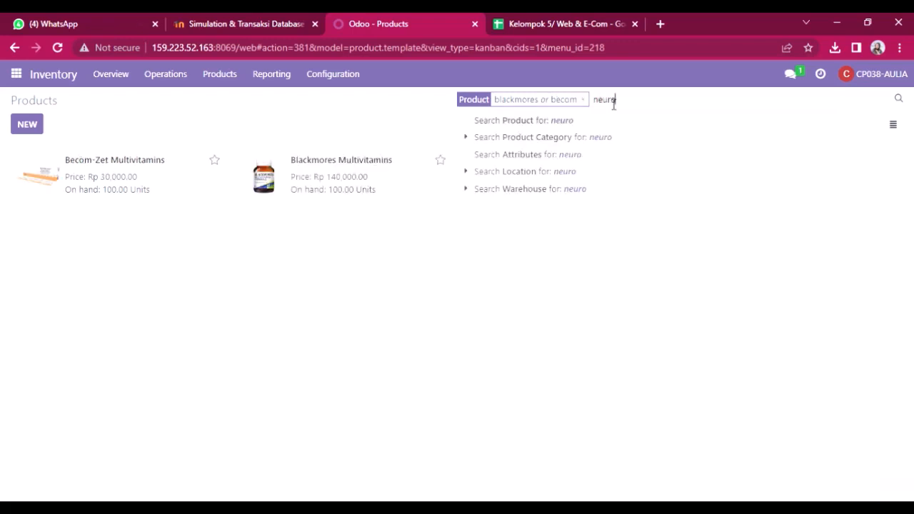
type("bian")
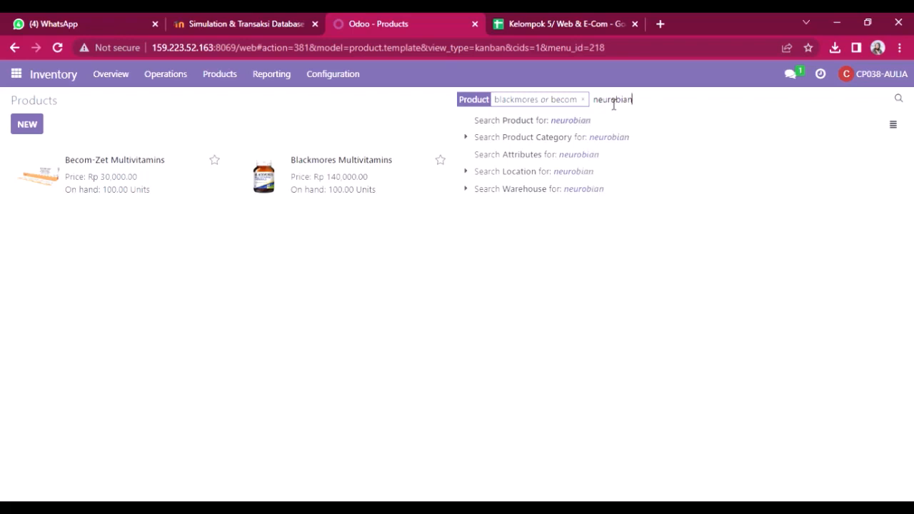
key("BackSpace")
key("BackSpace")
type("on")
key("Return")
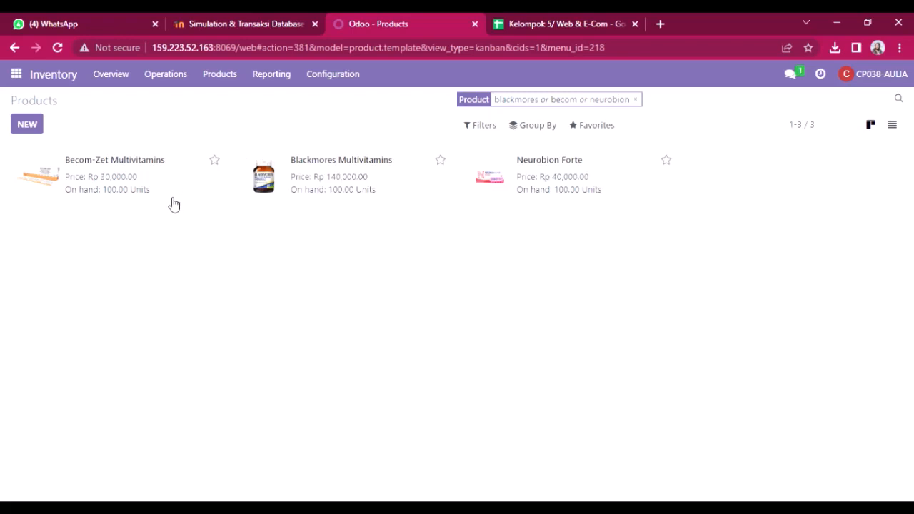
- Review the Becom-Zet Multivitamins product record and its Update Quantity list, and return to the filtered product list
double_click(139, 189)
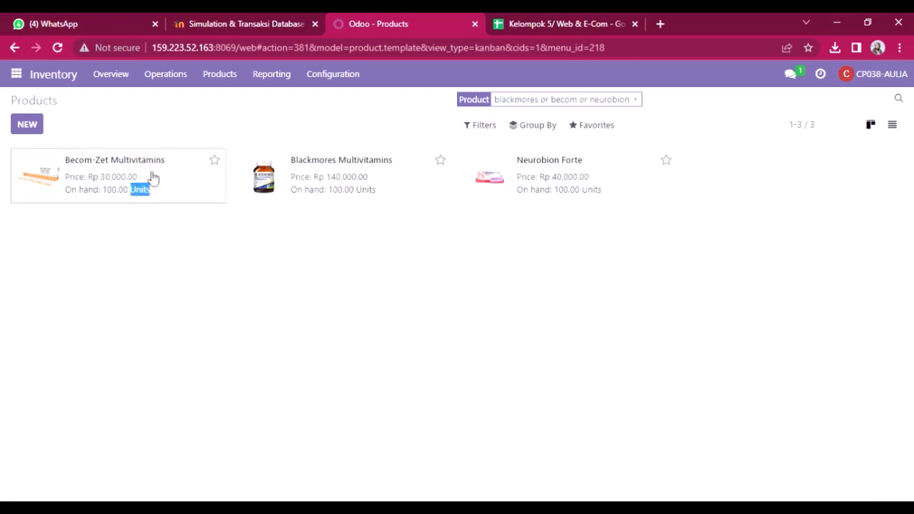
left_click(187, 187)
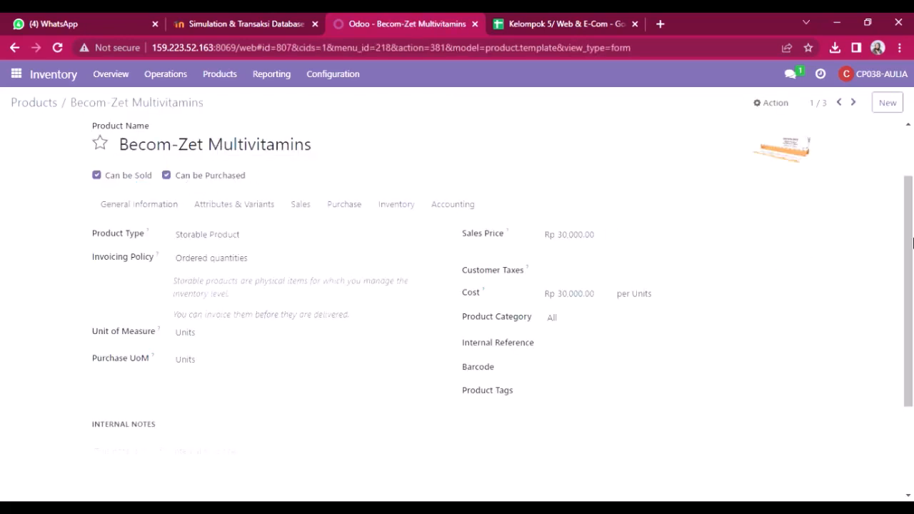
scroll(912, 243, "up", 2)
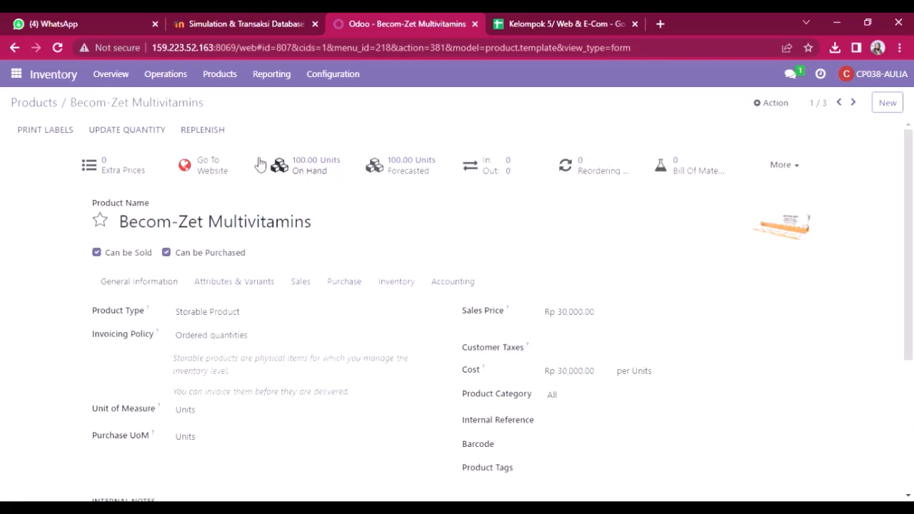
left_click(139, 135)
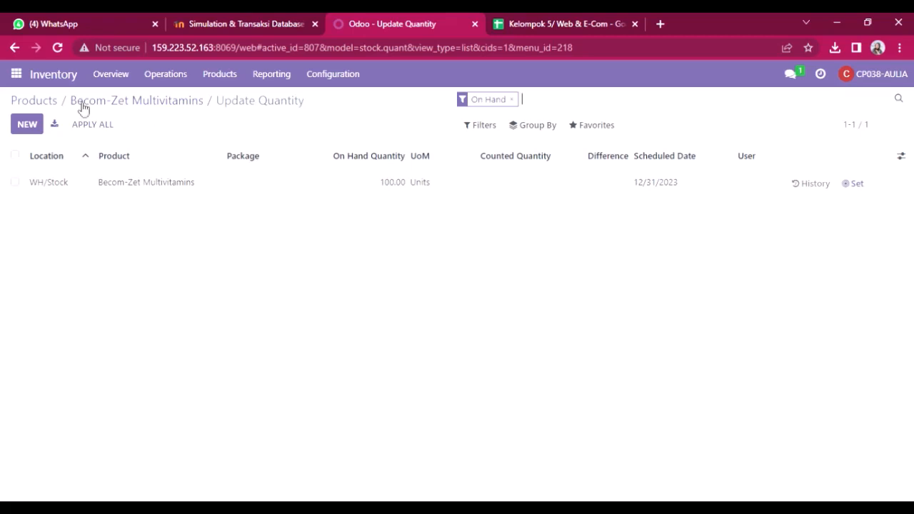
left_click(41, 101)
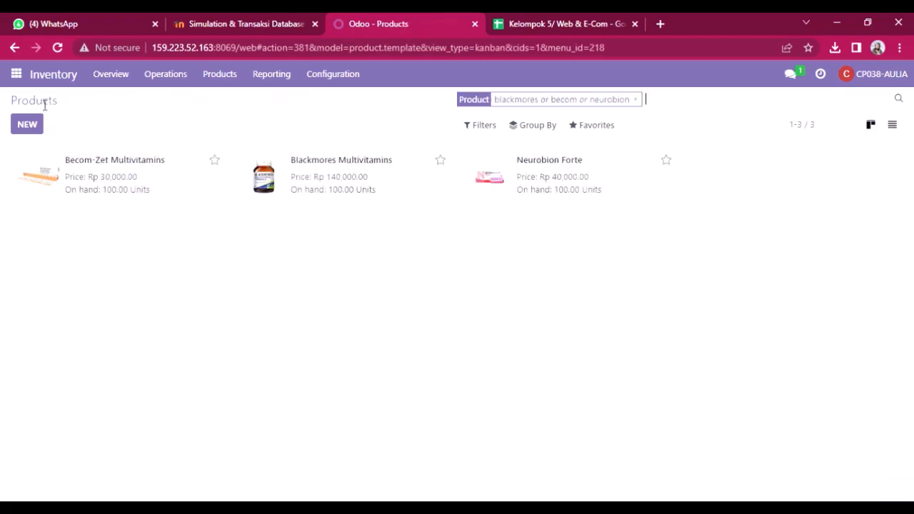
- Examine the Inventory settings from Operations down through Products, Traceability, Valuation and Warehouse
left_click(347, 76)
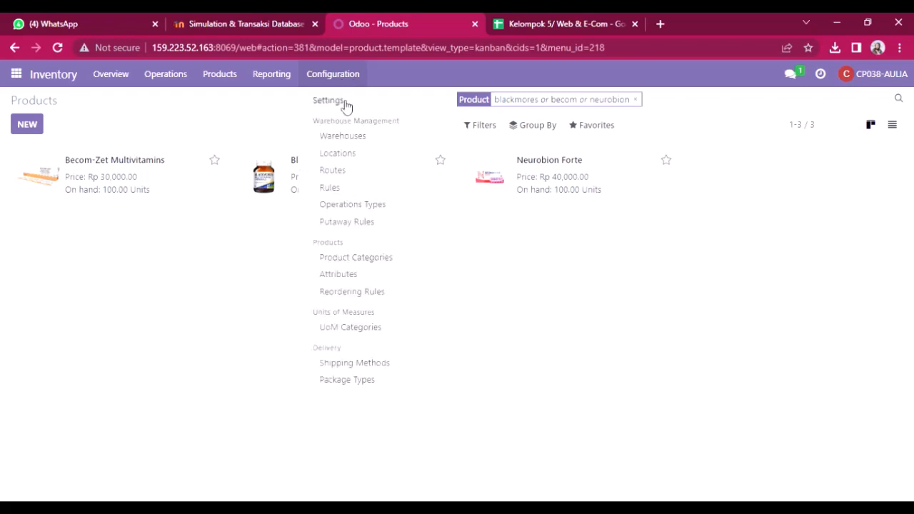
left_click(342, 106)
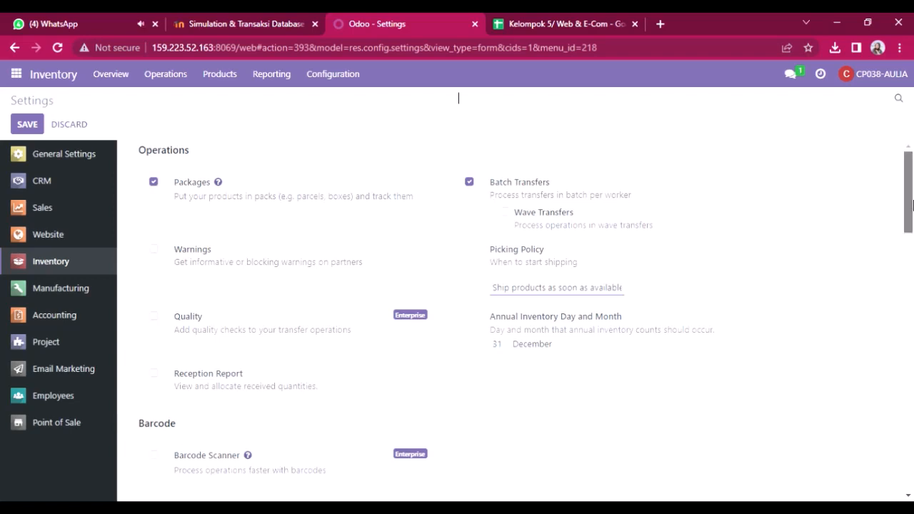
left_click_drag(912, 205, 913, 352)
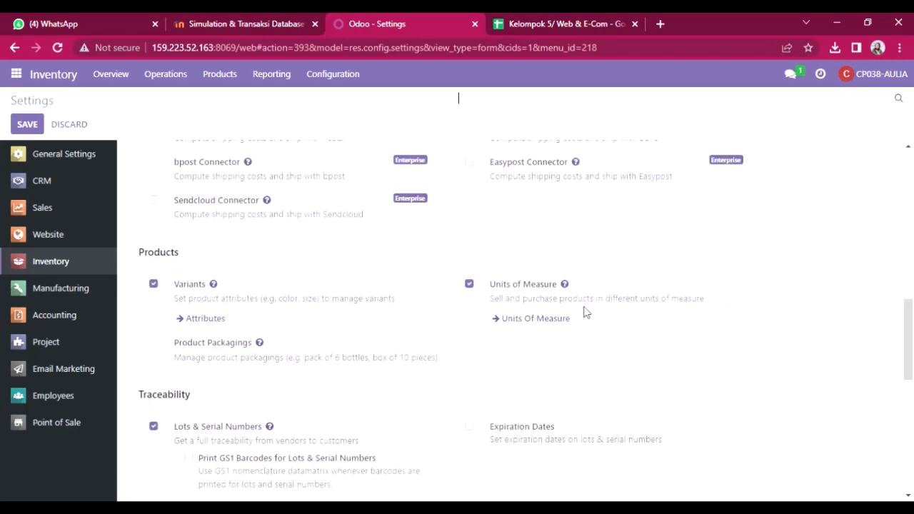
left_click_drag(912, 340, 912, 415)
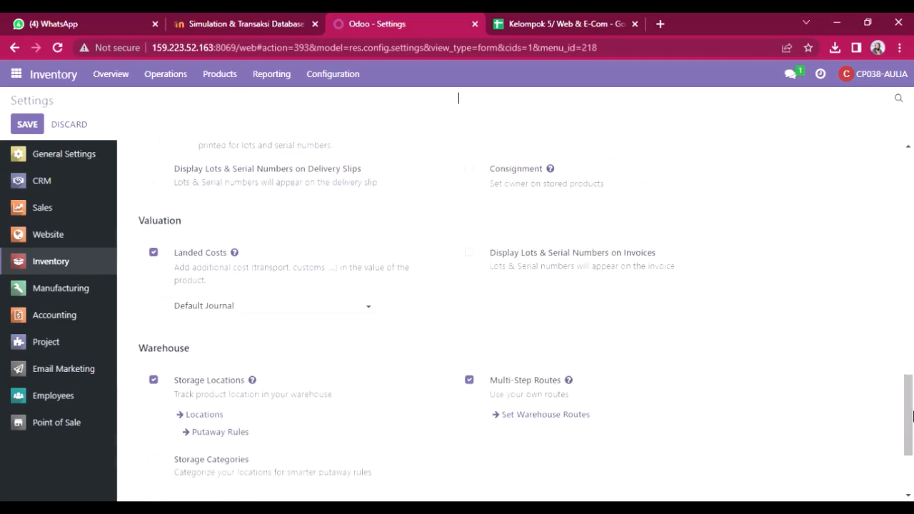
- Review the Website settings for website info, checkout process, shop products and shipping, and save the settings
left_click(65, 239)
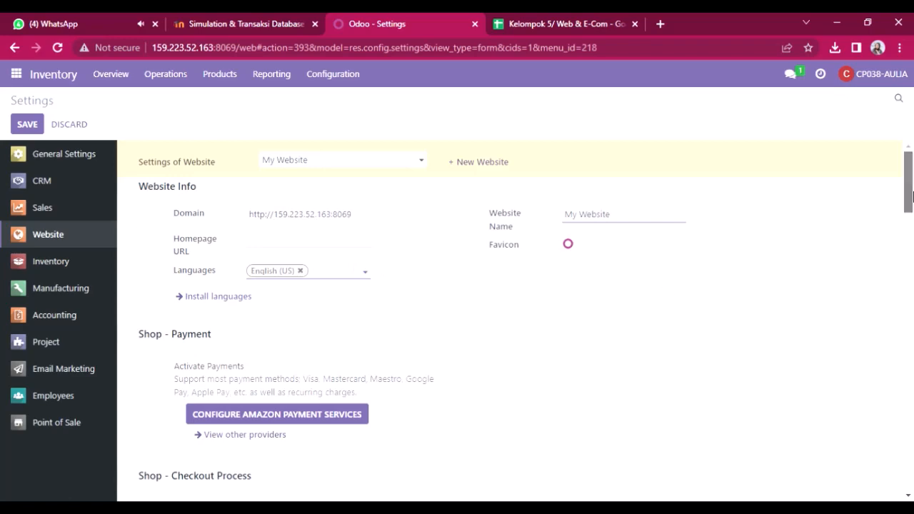
left_click_drag(910, 201, 912, 298)
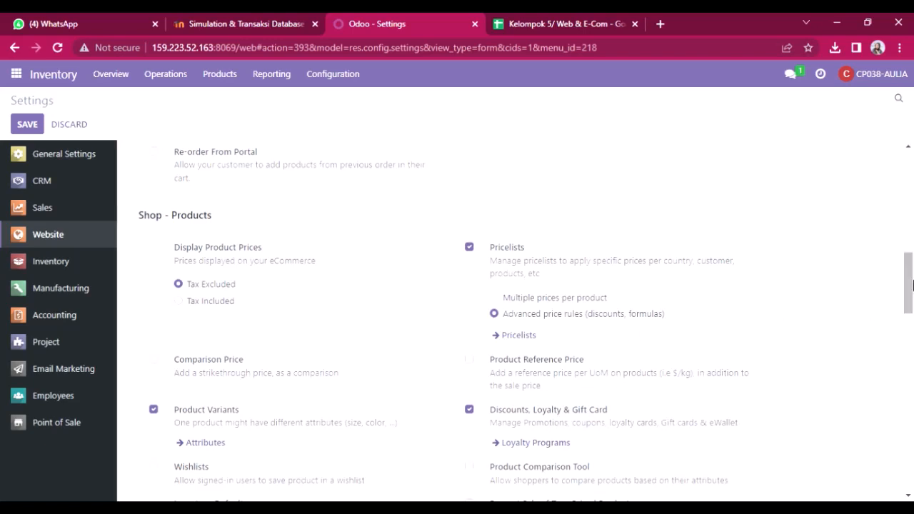
left_click_drag(911, 284, 912, 314)
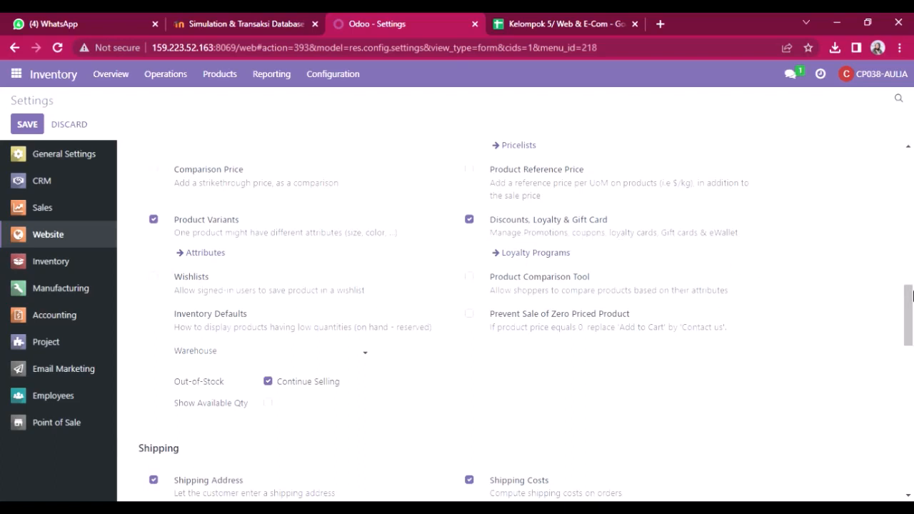
left_click_drag(912, 296, 912, 343)
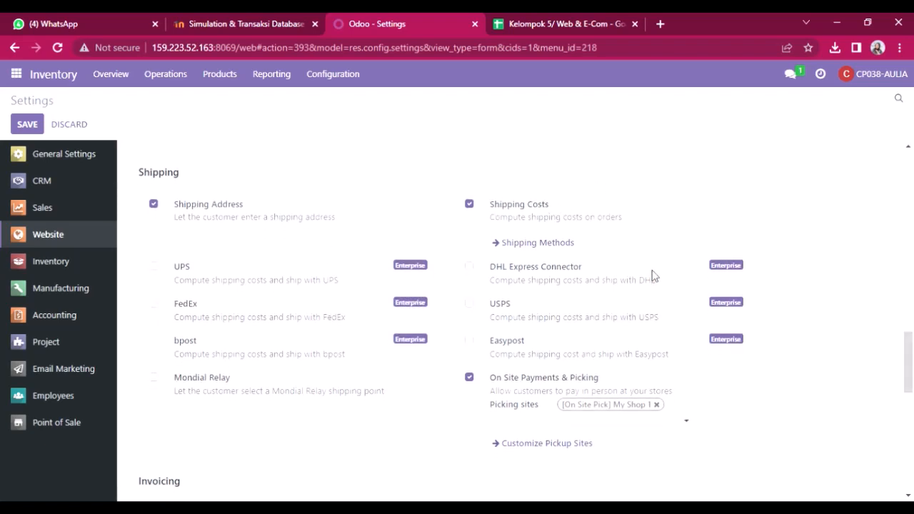
left_click_drag(910, 353, 911, 231)
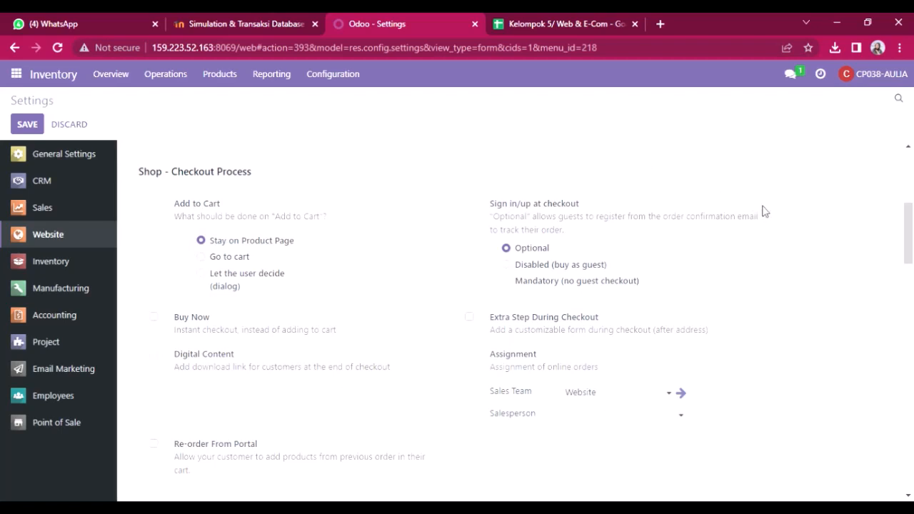
left_click(28, 127)
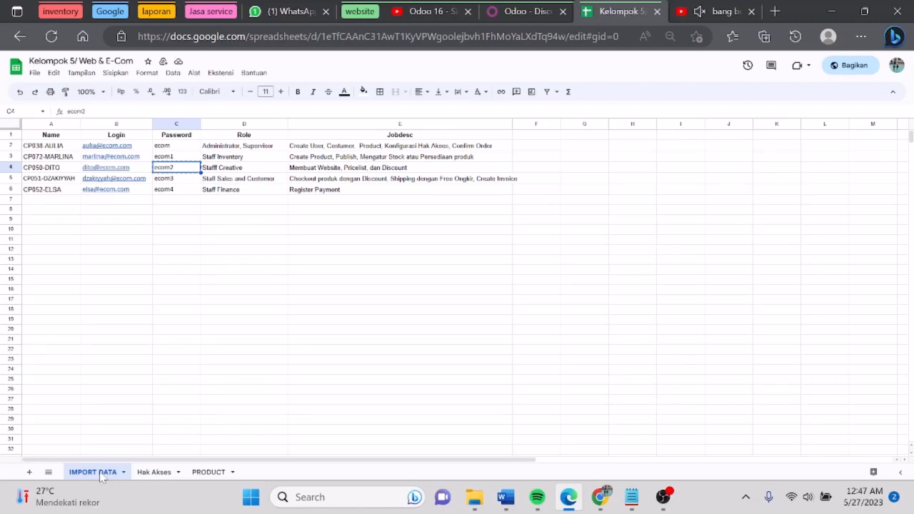
- Switch from the spreadsheet to the Odoo session and open the Settings of the Website app
left_click(509, 13)
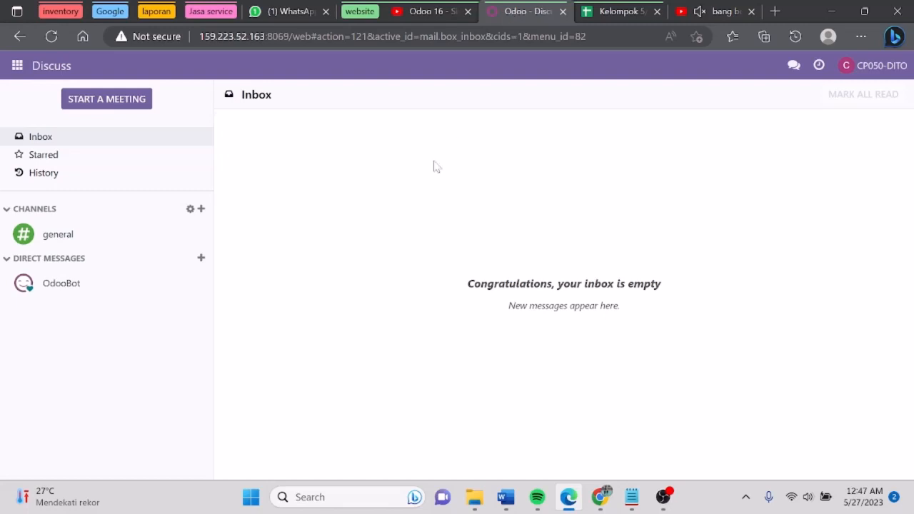
left_click(16, 65)
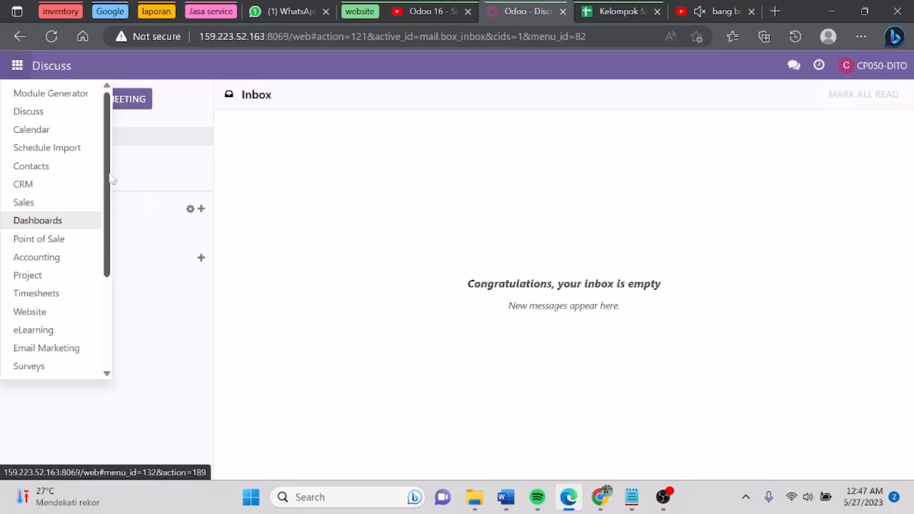
left_click_drag(105, 183, 103, 254)
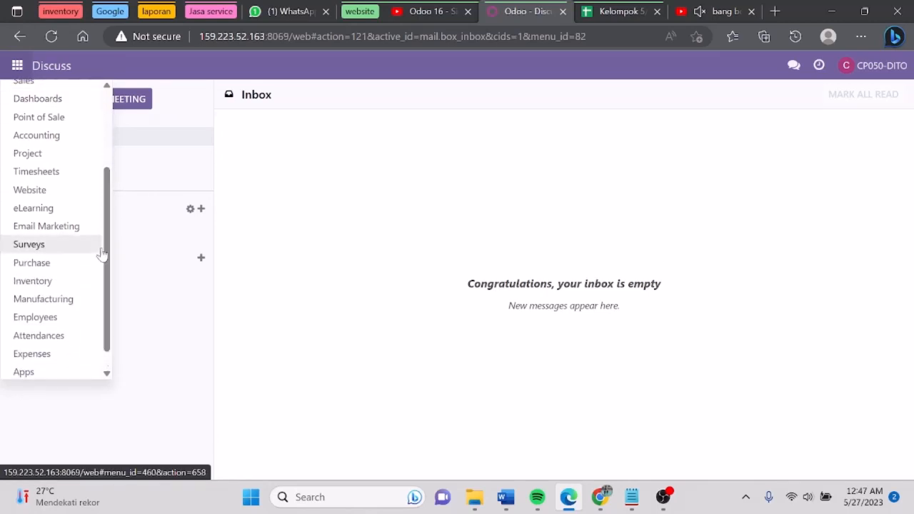
left_click(68, 193)
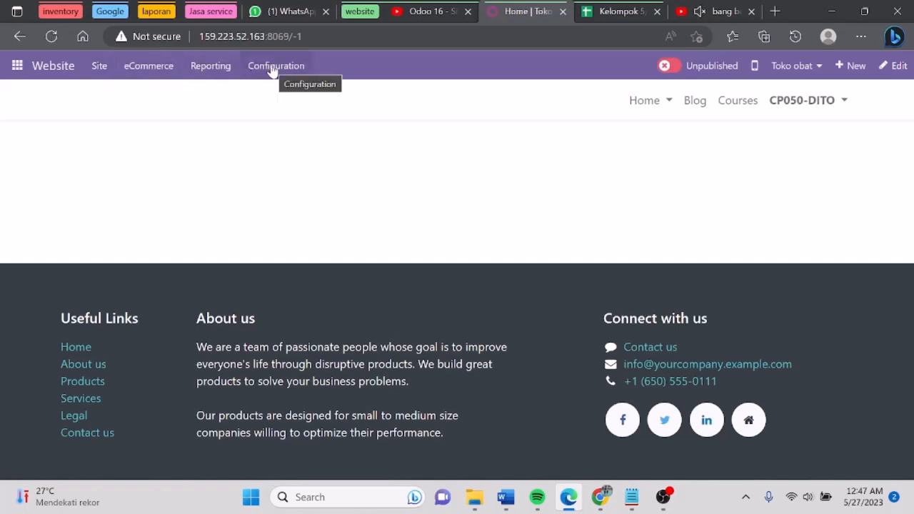
left_click(307, 71)
left_click(303, 96)
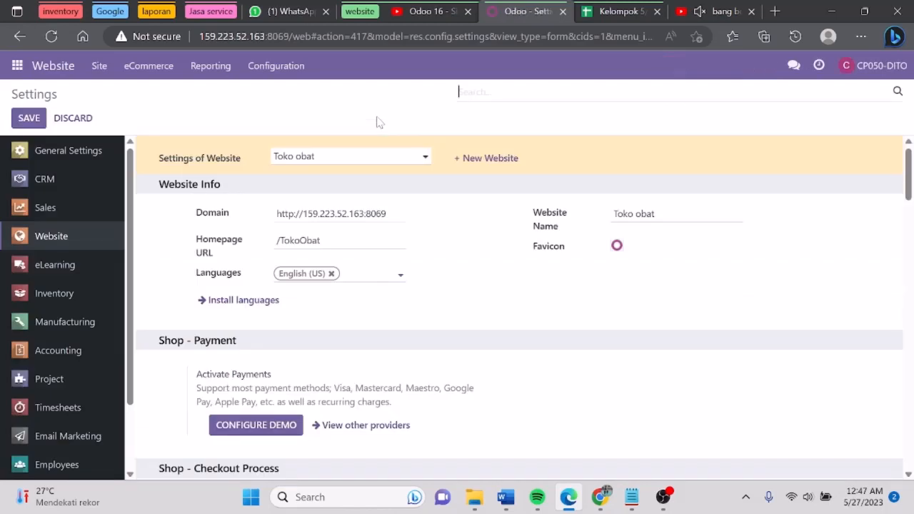
- Create a new website named "toko obat" with English (US) as its language
left_click(513, 159)
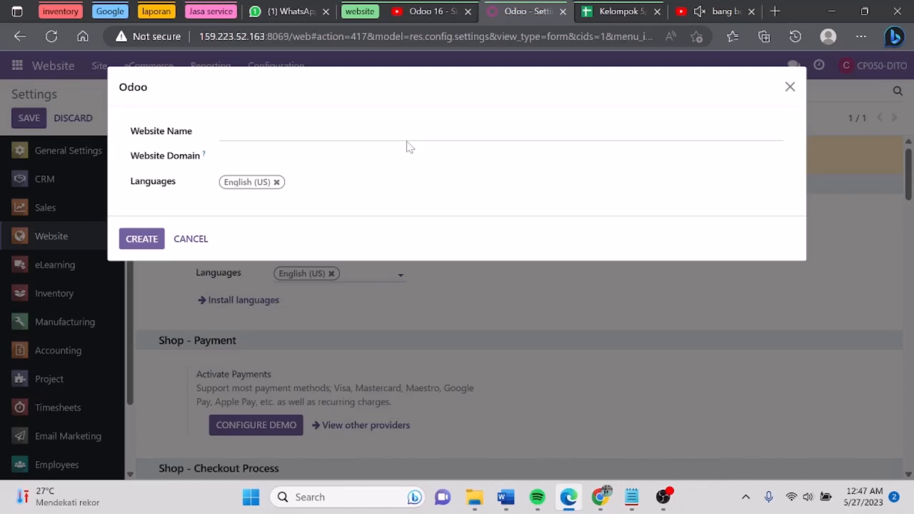
type("toko obat")
left_click(148, 242)
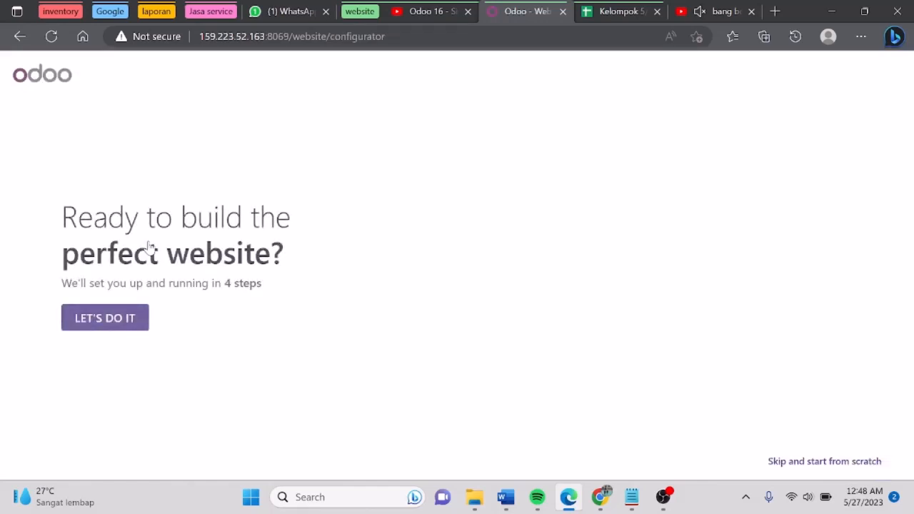
- Start the website configurator and describe the site as an online store for a drug store business, choosing its main objective
left_click(109, 325)
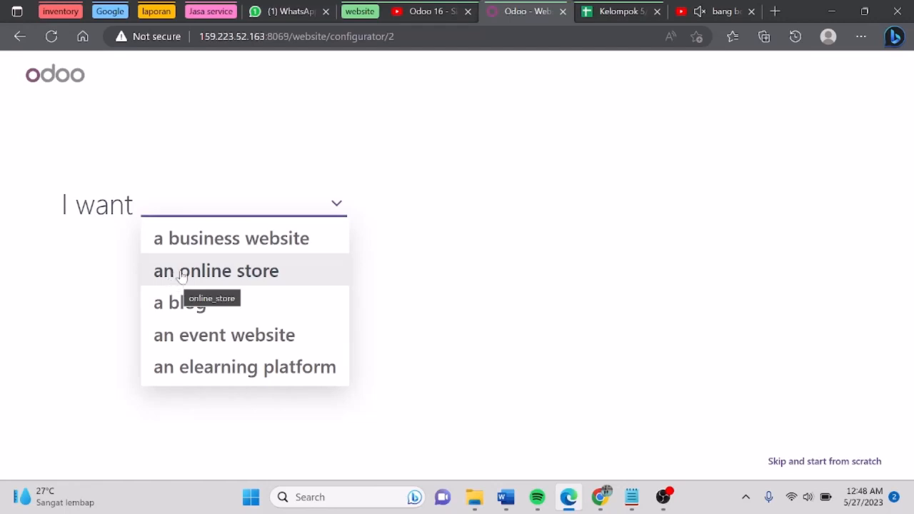
left_click(239, 271)
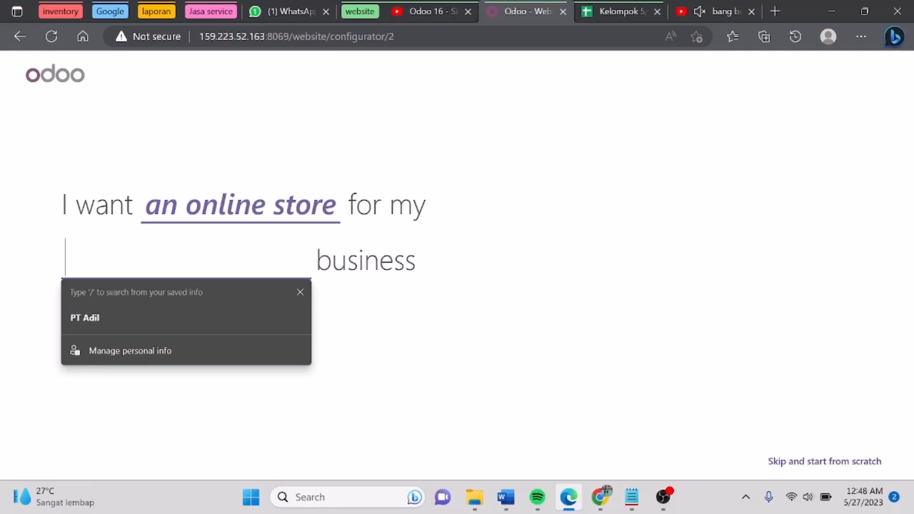
type("d")
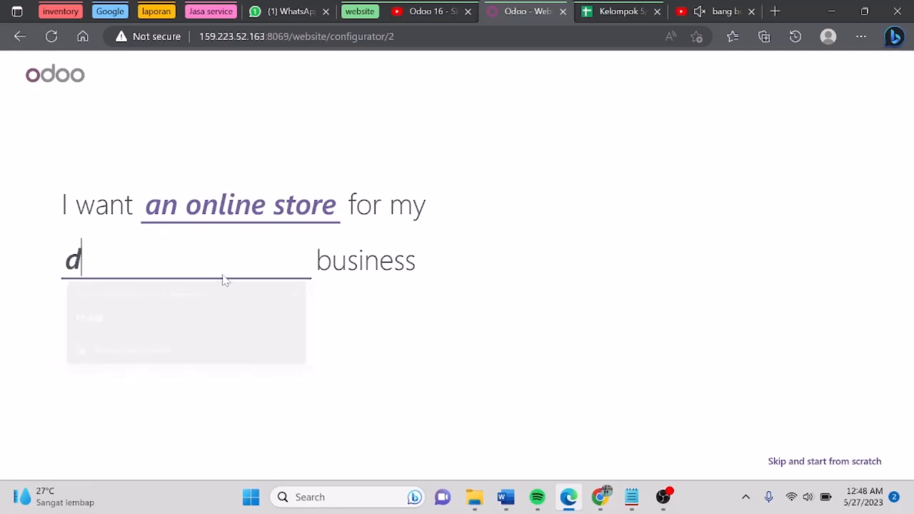
type("rugs")
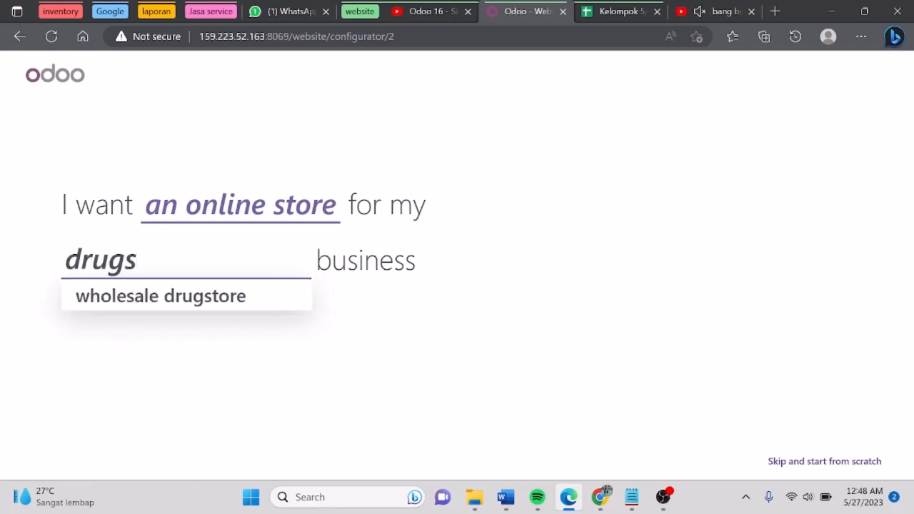
key("BackSpace")
key("Down")
key("Return")
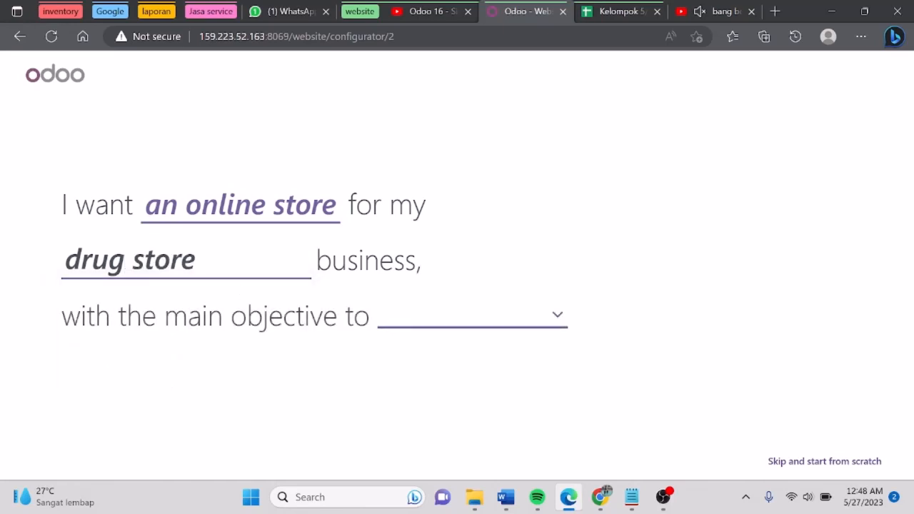
left_click(407, 321)
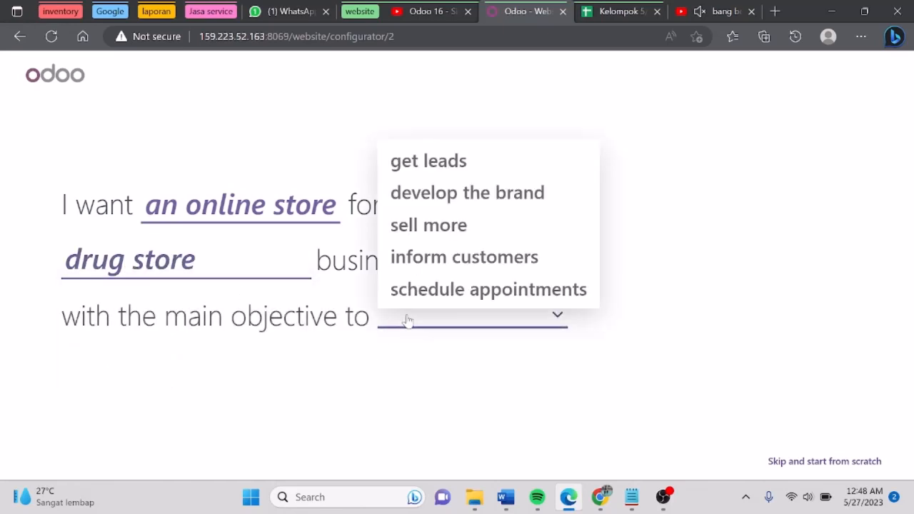
left_click(452, 242)
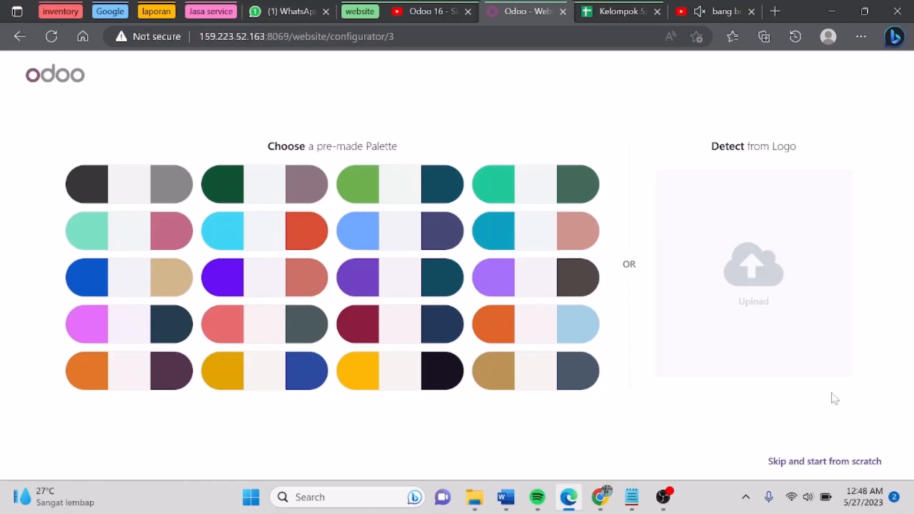
- Choose the bright green and dark green palette, build without extra pages, and pick the theme with the "Welcome Message" banner and VR headset illustration
left_click(493, 180)
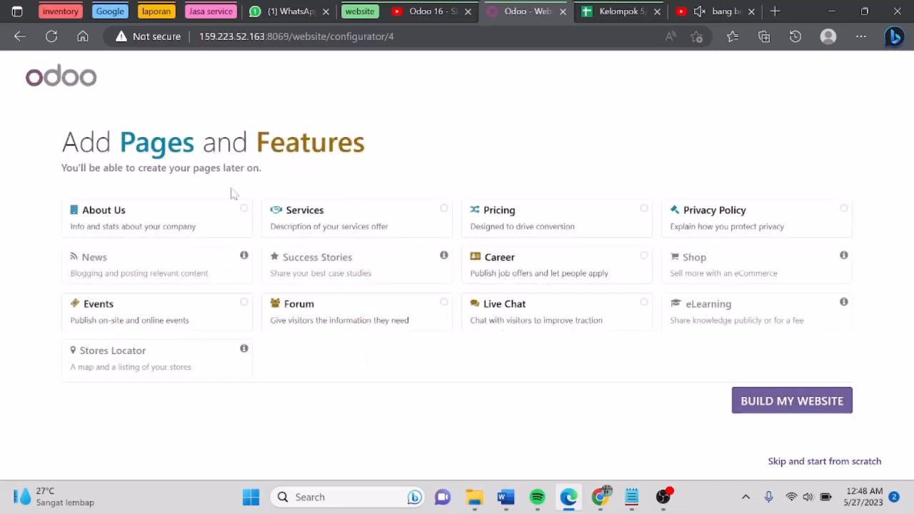
left_click(776, 403)
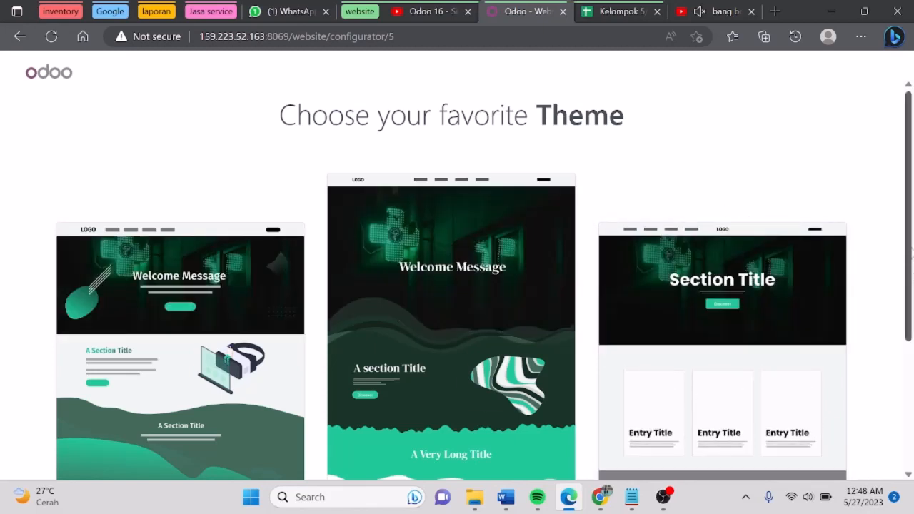
left_click_drag(911, 258, 911, 307)
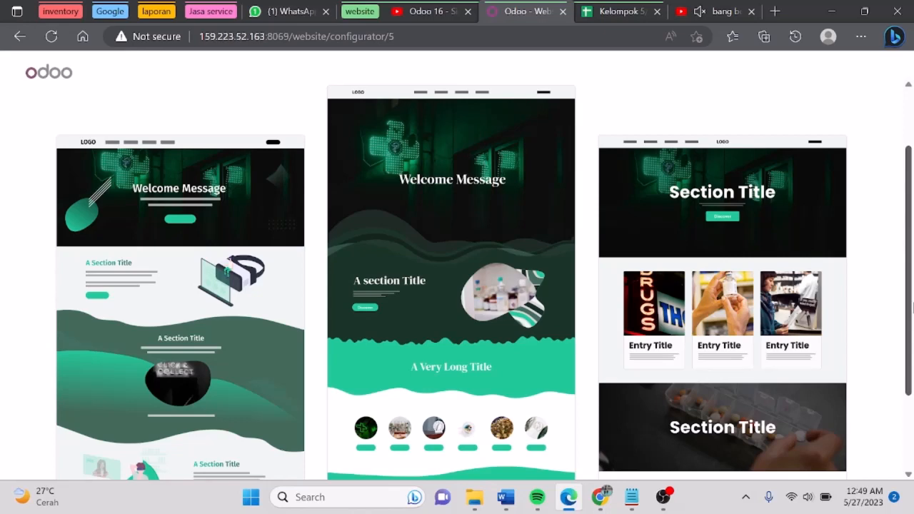
left_click(187, 213)
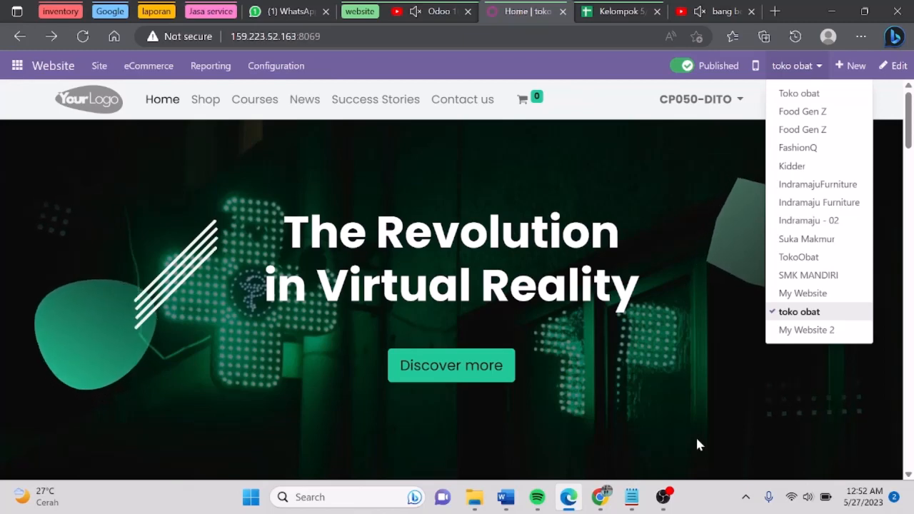
- Switch to the TokoObat website and view its homepage banner
left_click(778, 256)
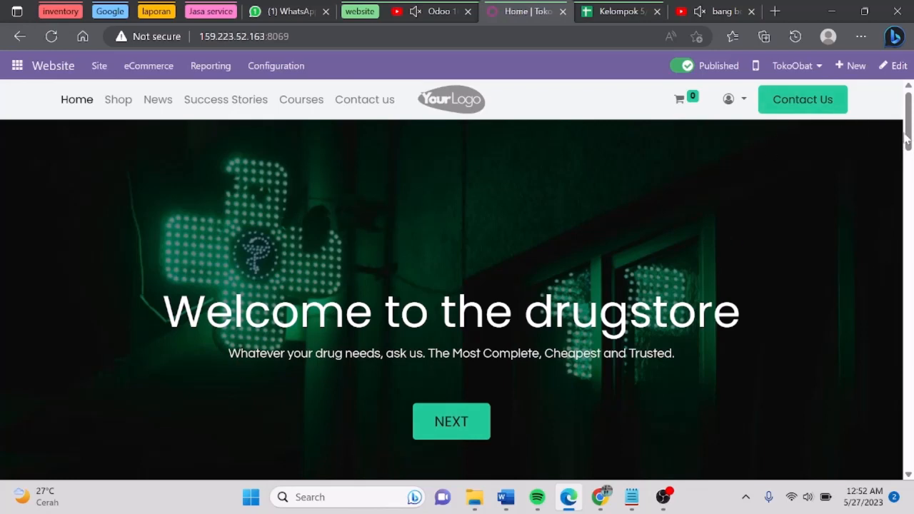
scroll(908, 135, "down", 1)
double_click(538, 247)
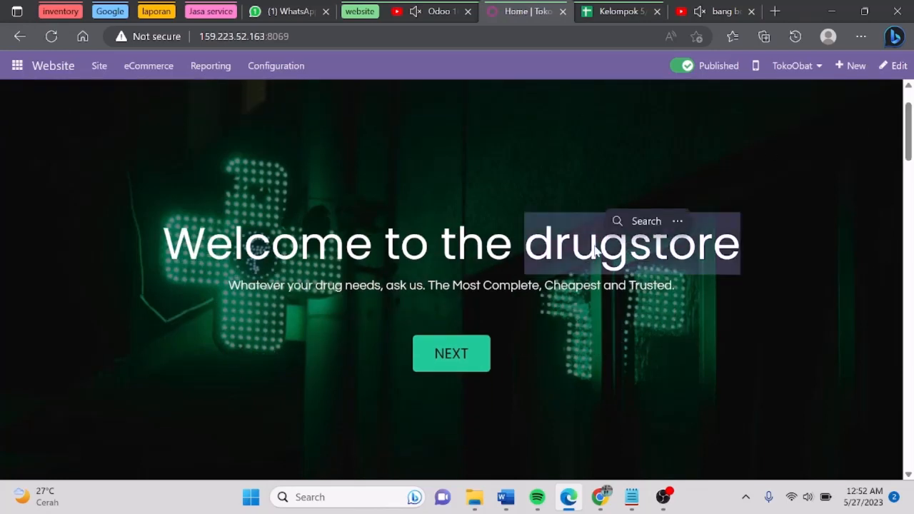
left_click(538, 247)
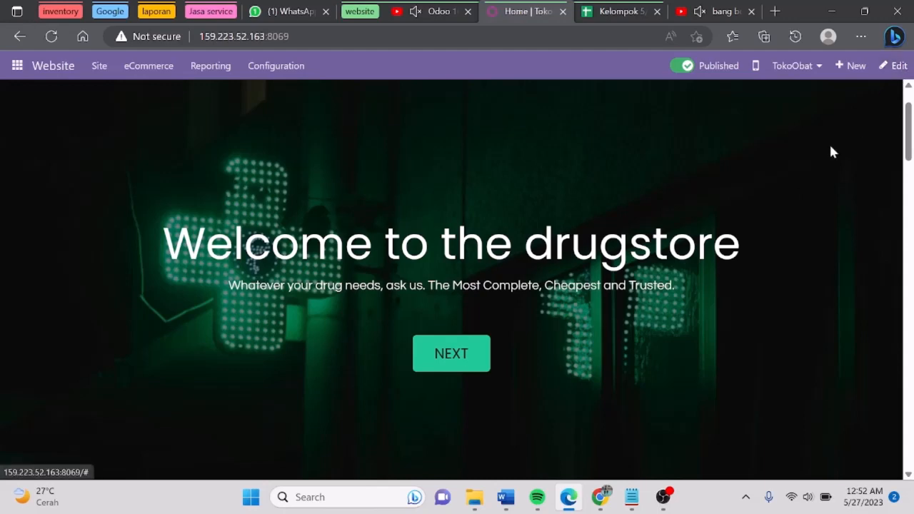
- Open the TokoObat homepage for editing, select "drugstore" in the cover heading, and review the medicine columns below
left_click(897, 67)
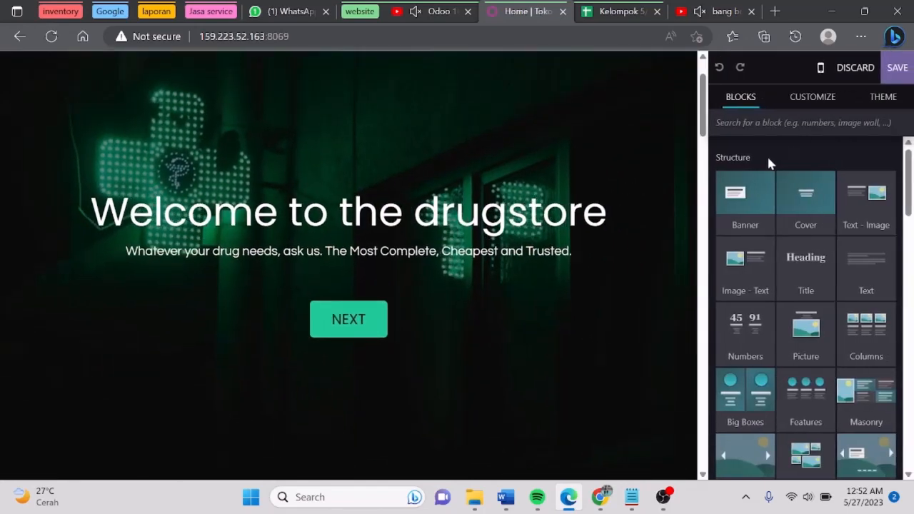
mouse_move(706, 122)
left_mouse_down()
mouse_move(705, 91)
mouse_move(703, 106)
left_mouse_up()
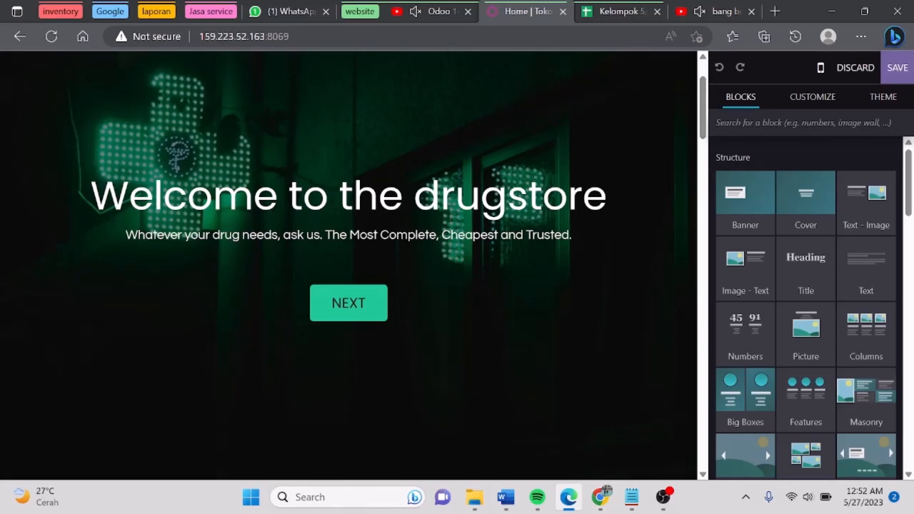
double_click(441, 196)
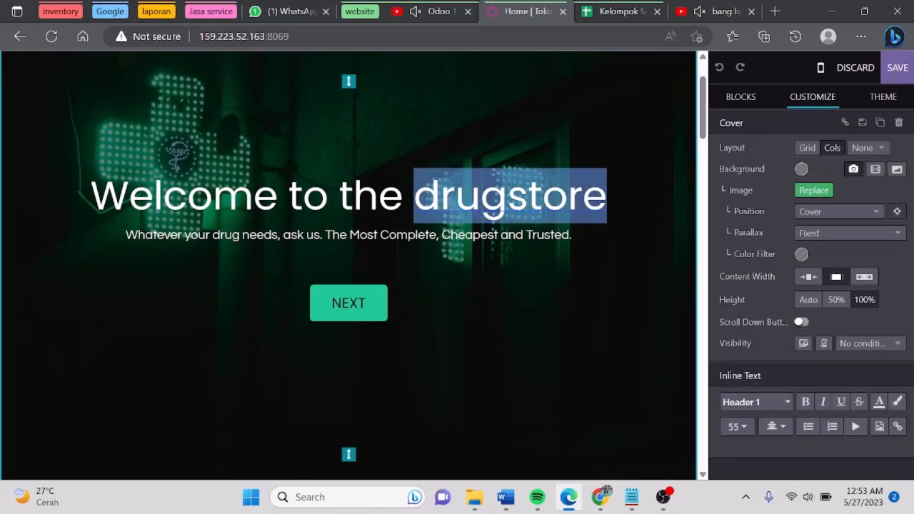
left_click_drag(701, 112, 704, 193)
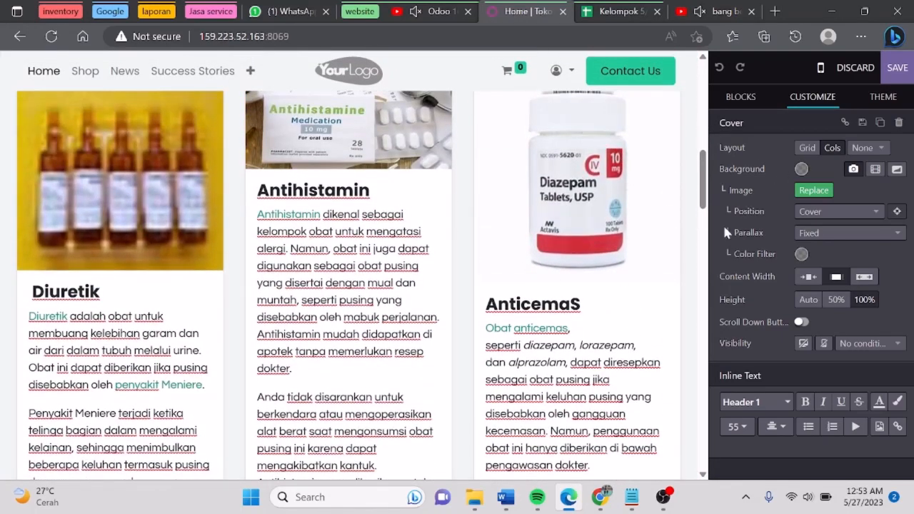
left_click_drag(705, 207, 710, 187)
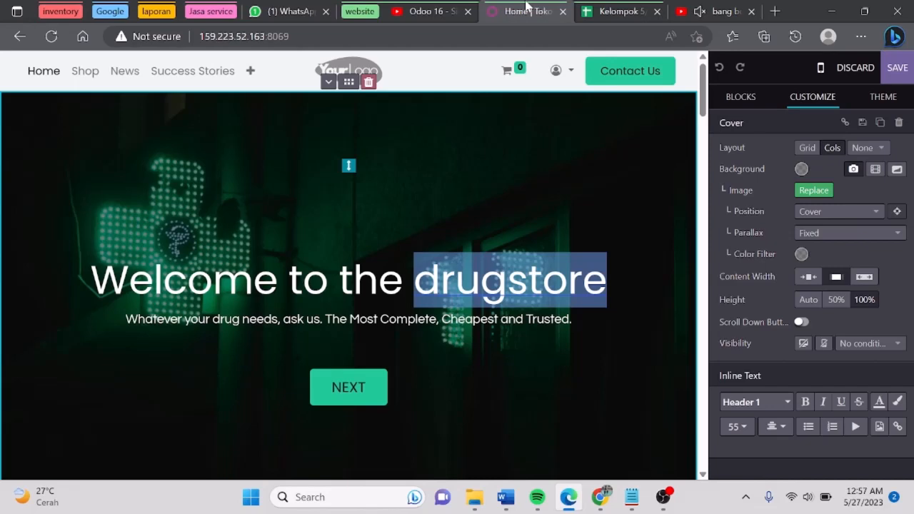
- Check the homepage cover block once more and save the page
key("Down")
key("Down")
key("Down")
key("Down")
key("Down")
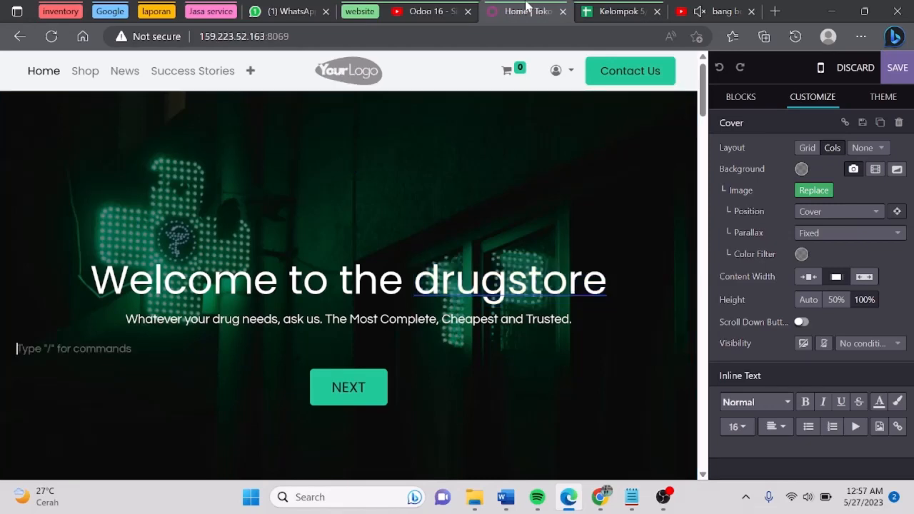
key("Up")
key("Up")
key("Up")
key("Up")
key("Up")
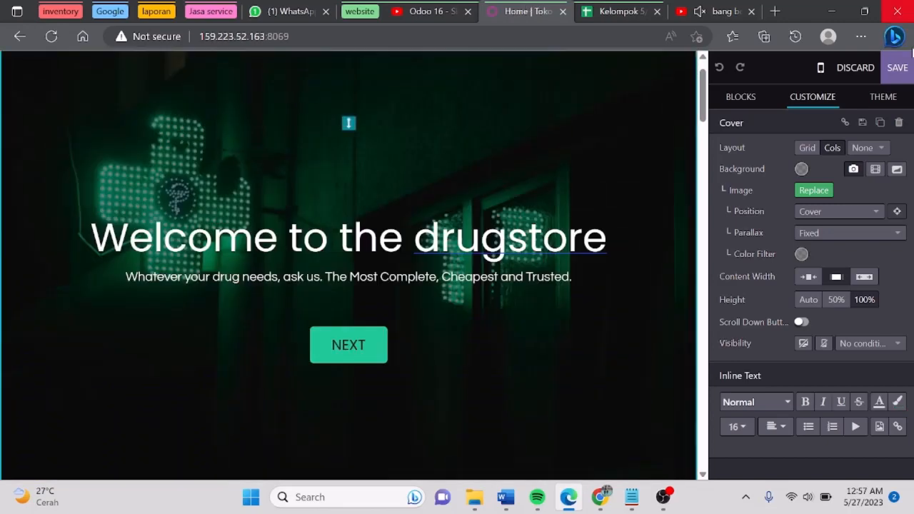
left_click(907, 73)
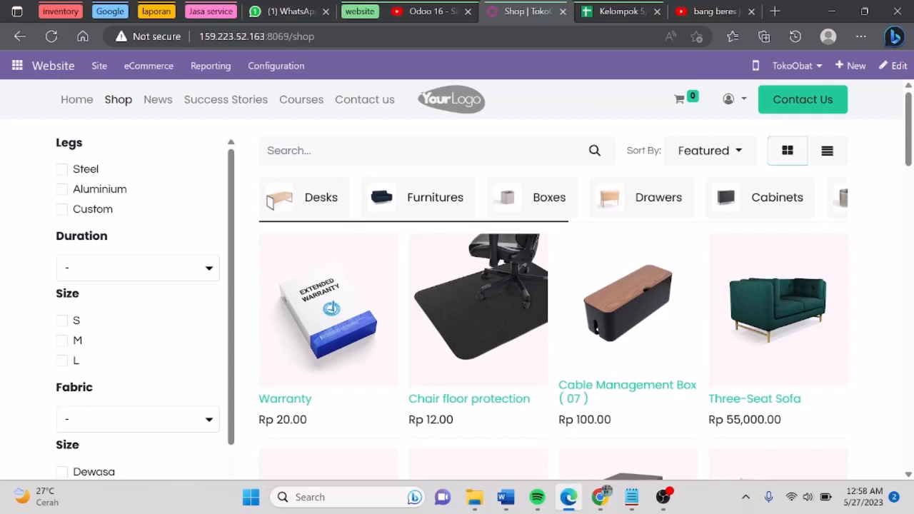
- Search the TokoObat shop for "multivitamin"
left_click(416, 151)
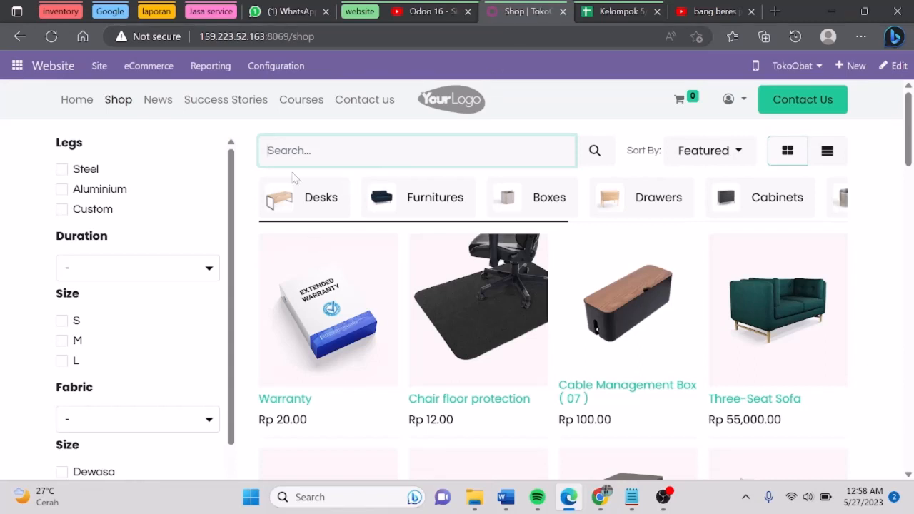
left_click(416, 151)
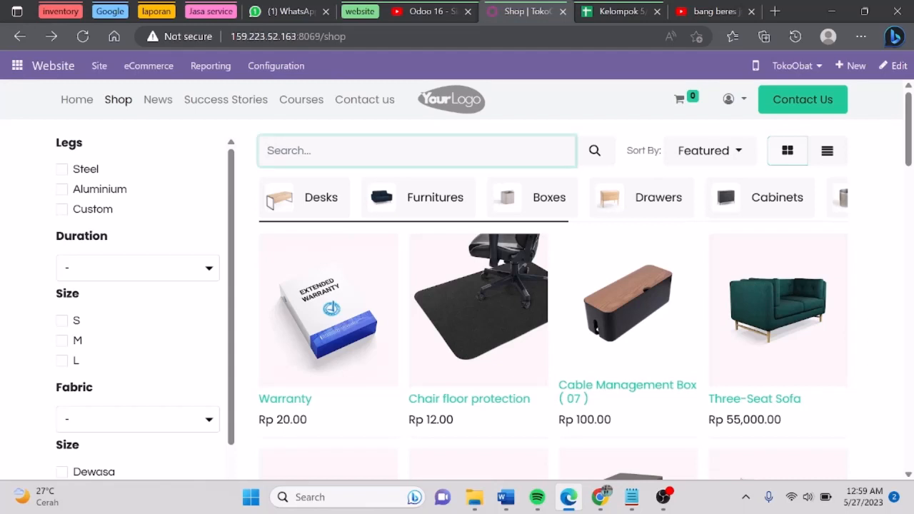
type("multivitamin")
key("Return")
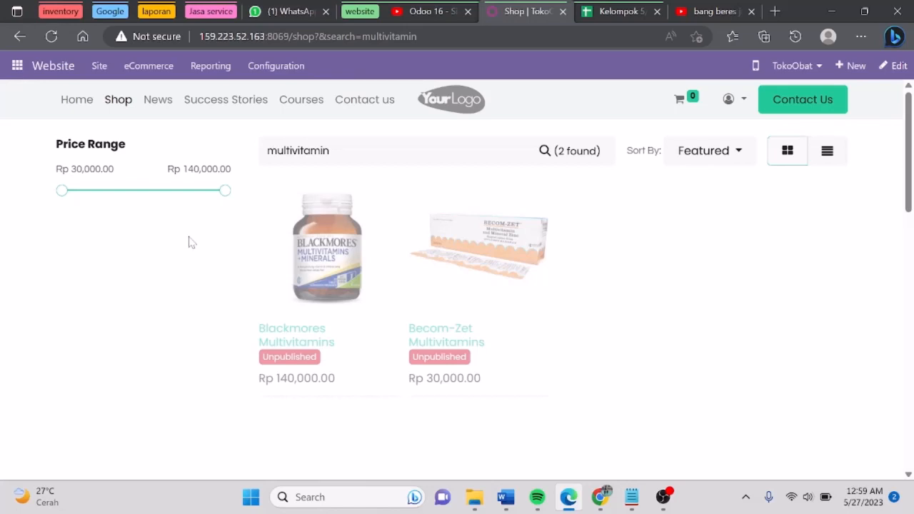
- Create a new eCommerce pricelist named "menu obat"
left_click(141, 71)
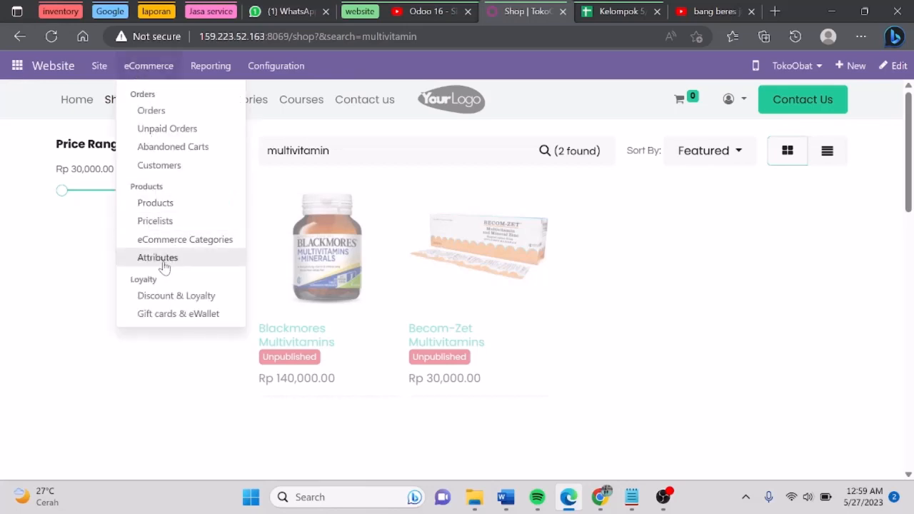
left_click(156, 221)
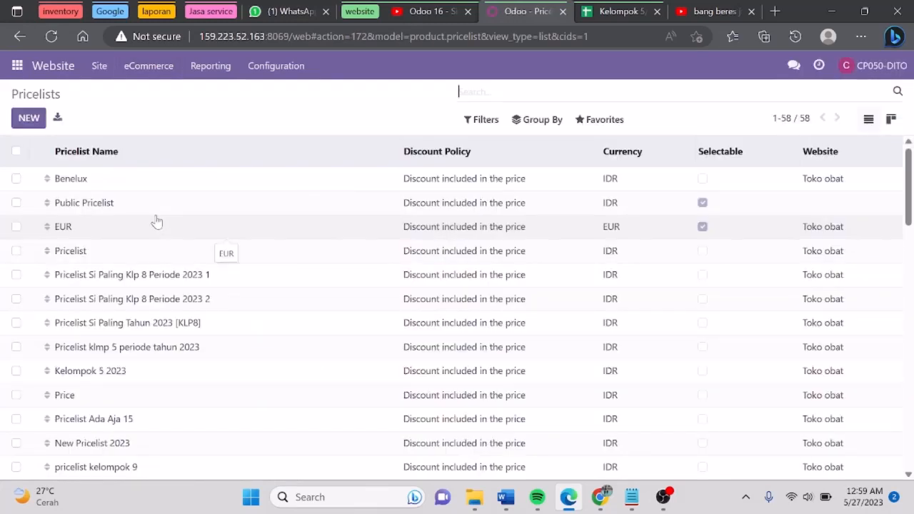
left_click(19, 116)
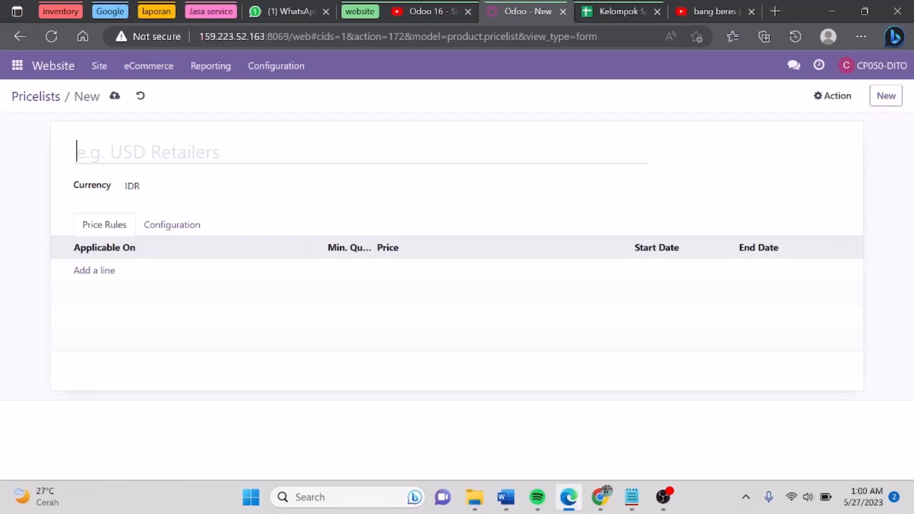
type("menu ob")
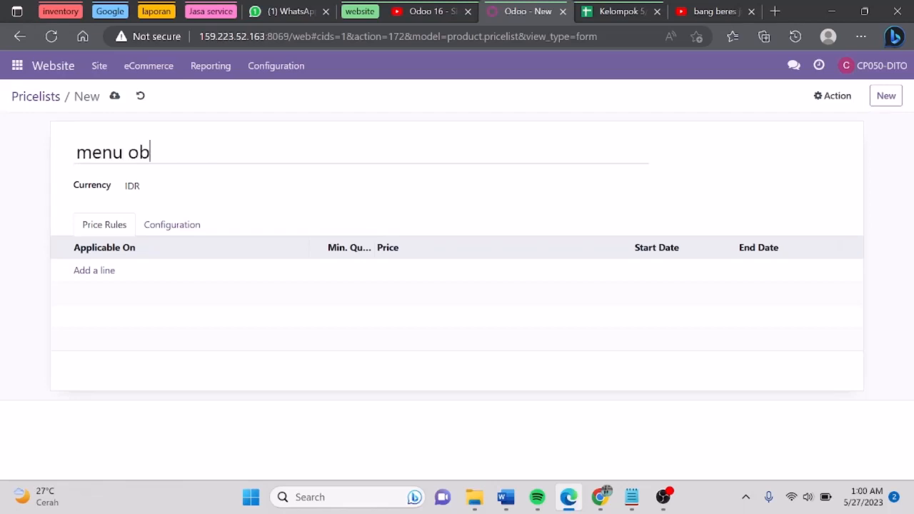
type("at")
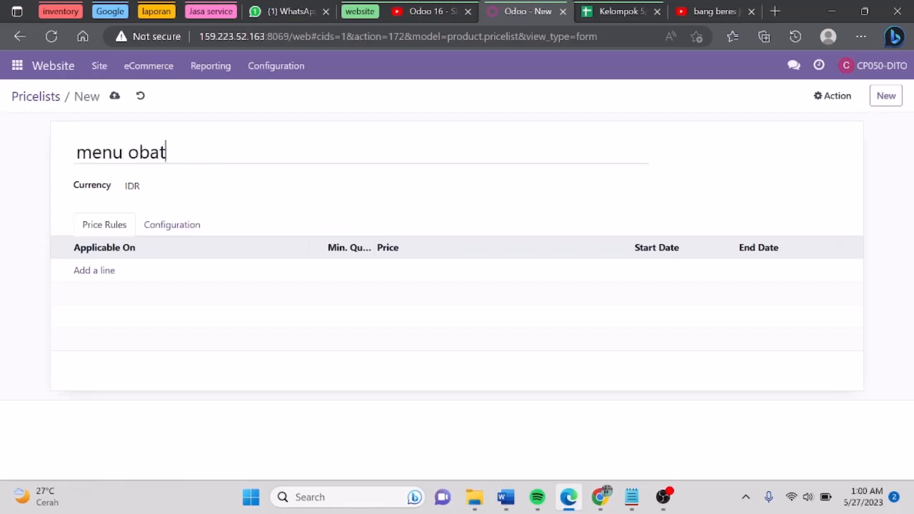
- Add a price rule to the pricelist that applies to the product Blackmores Multivitamins
left_click(110, 270)
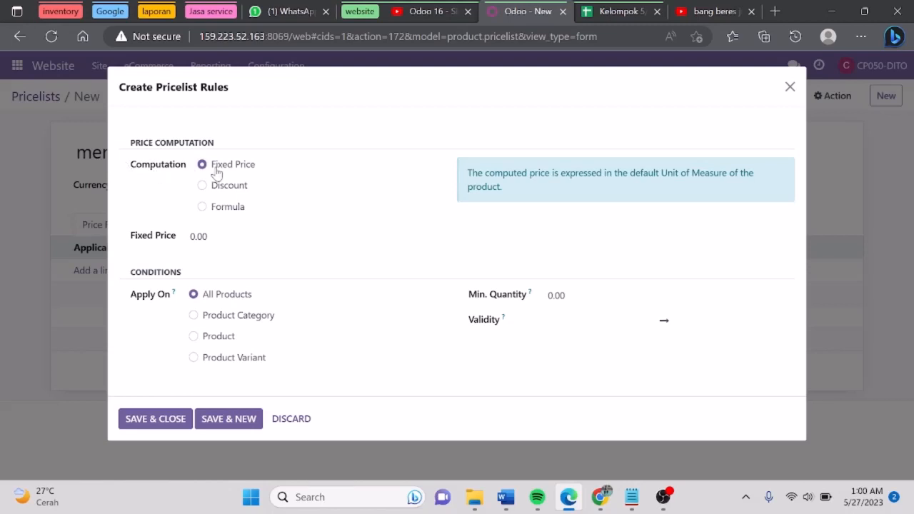
left_click(194, 336)
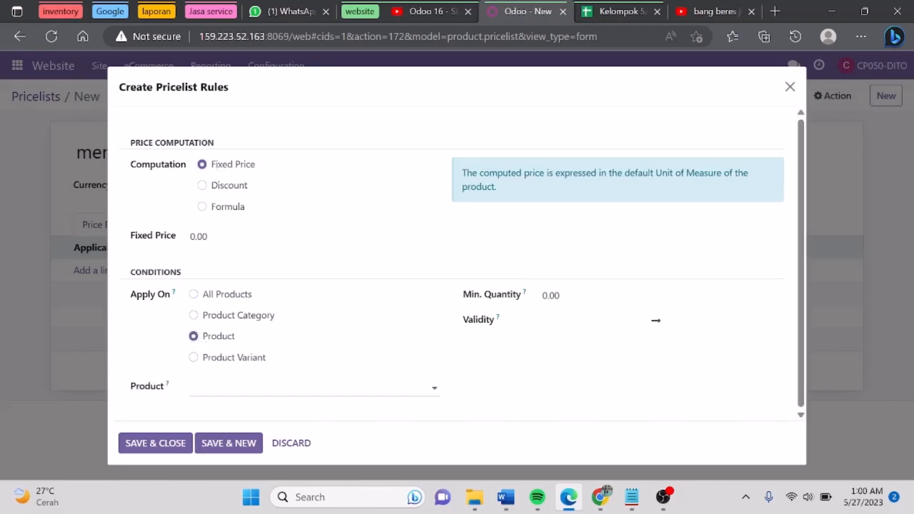
left_click(235, 388)
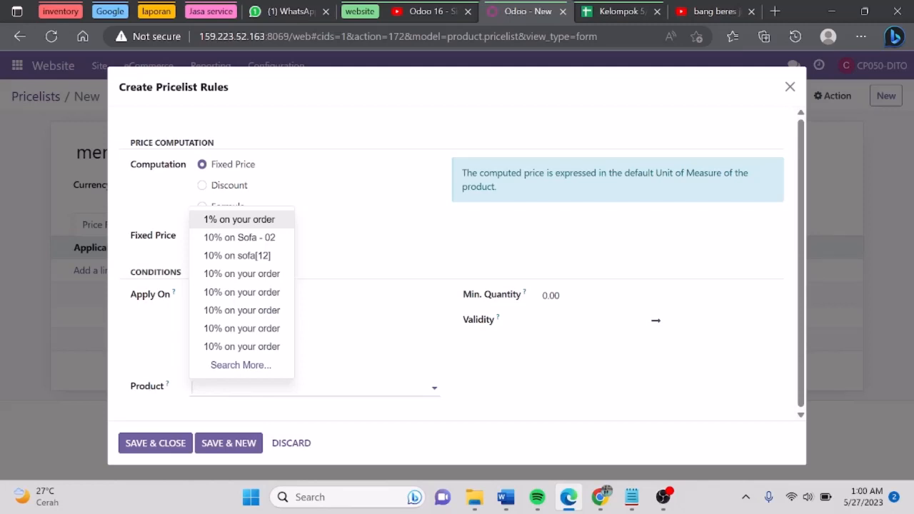
type("bla")
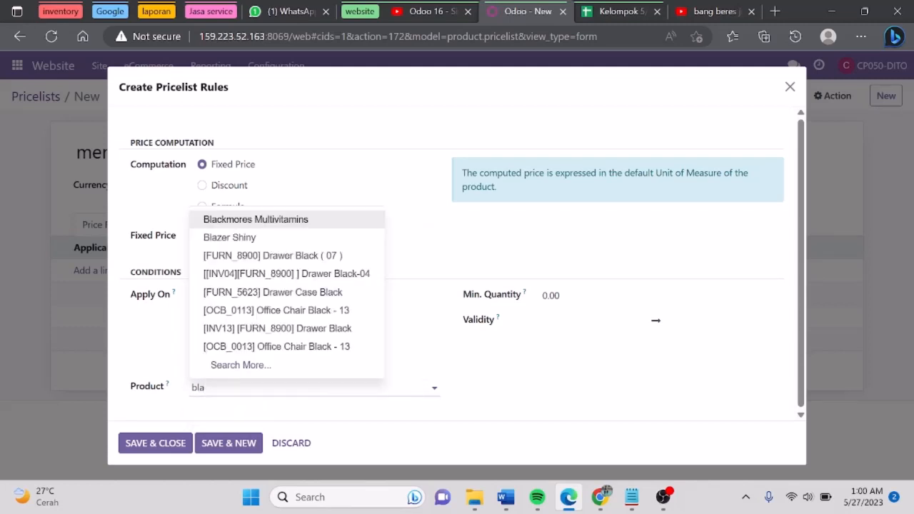
key("Return")
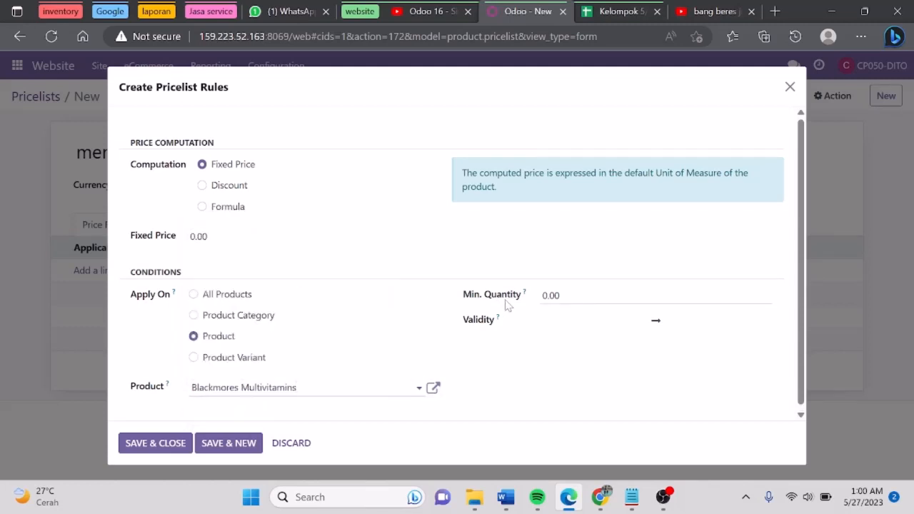
- Set the Blackmores Multivitamins rule's fixed price to 150.000 and its minimum quantity to 1
left_click(203, 237)
key("BackSpace")
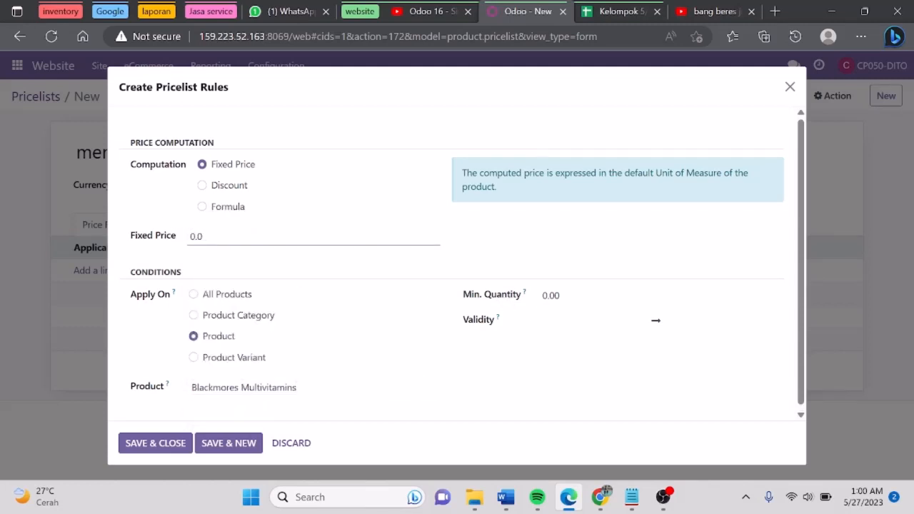
key("BackSpace")
key("BackSpace")
key("BackSpace")
type("1")
type(".30")
key("BackSpace")
key("BackSpace")
type("50.000")
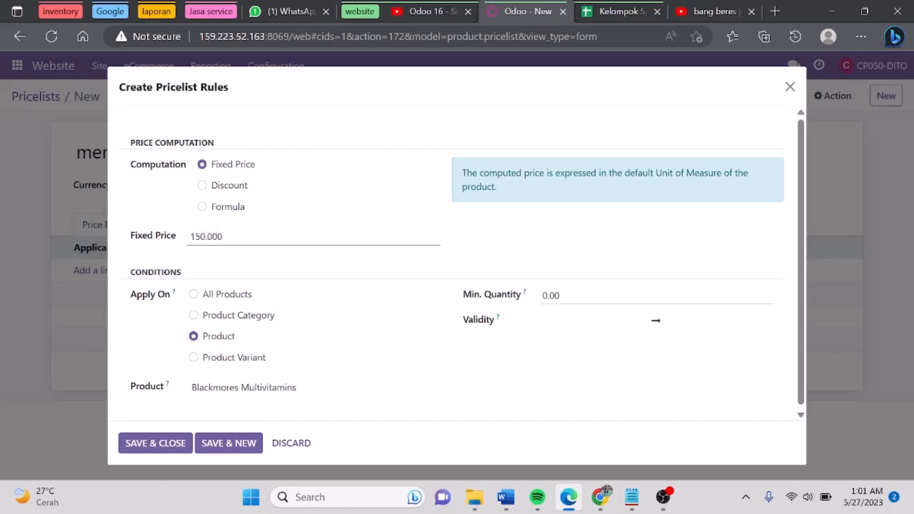
left_click(564, 296)
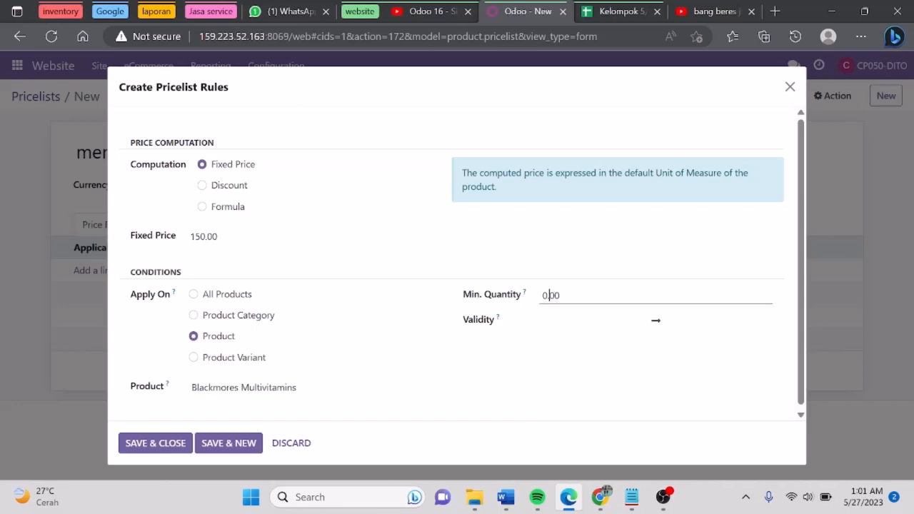
key("BackSpace")
type("1")
left_click(218, 236)
type("0")
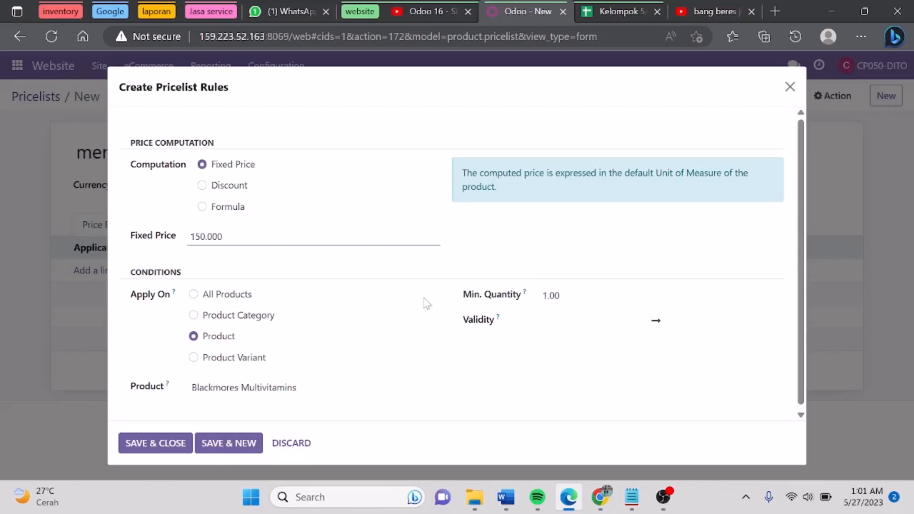
- Set the Blackmores rule's validity from 05/05/2023 to 05/31/2023, and save it while starting another rule
left_click(561, 321)
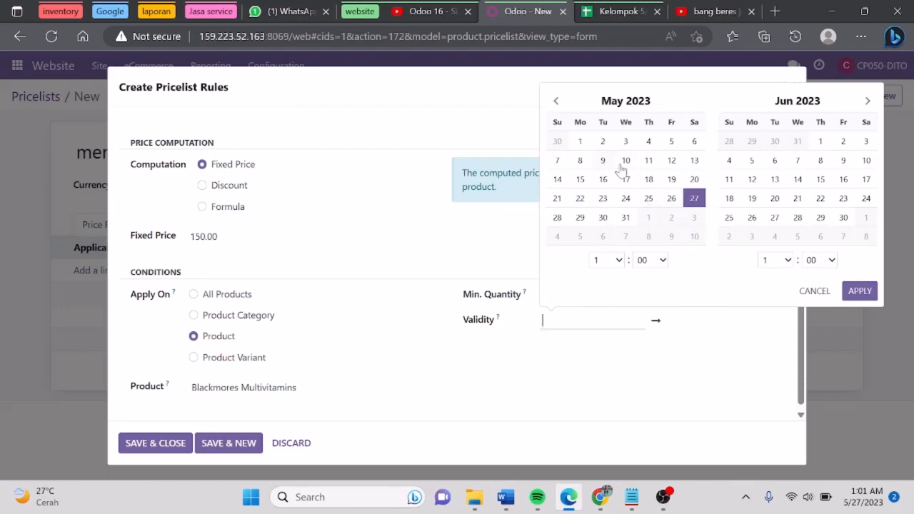
left_click(671, 141)
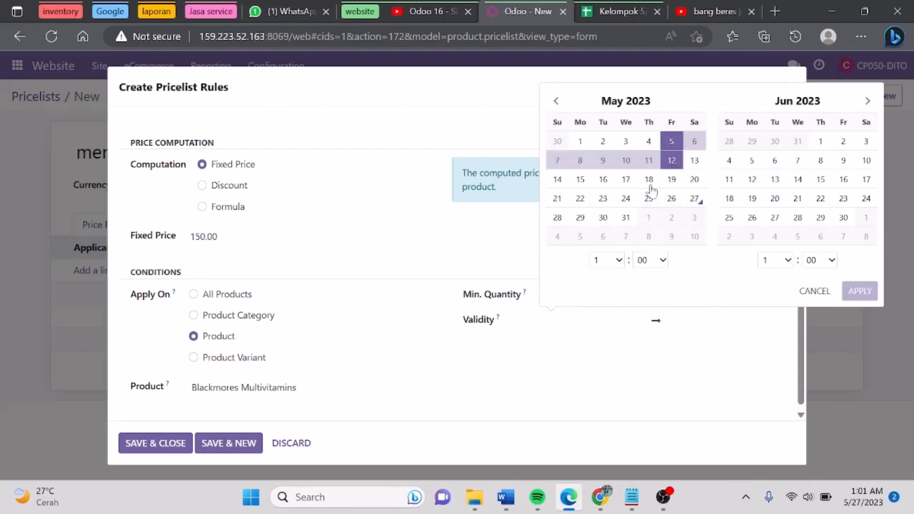
left_click(626, 217)
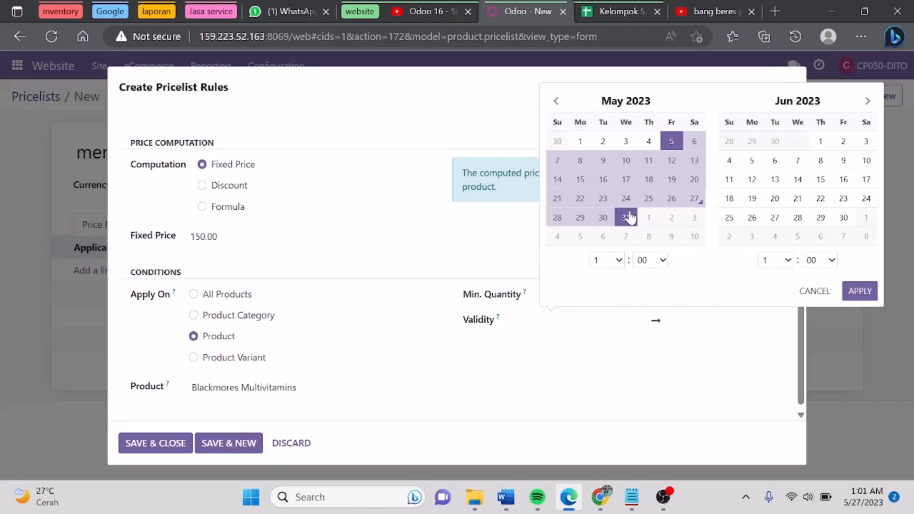
left_click(858, 291)
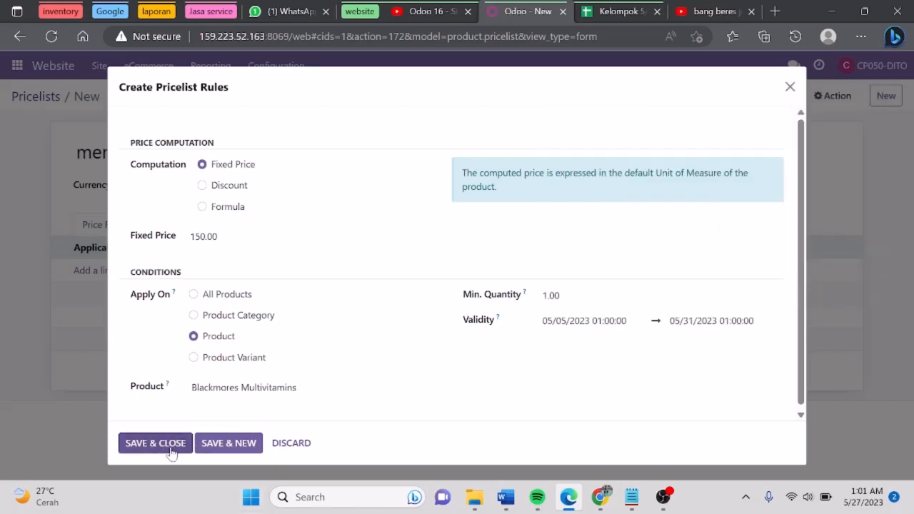
left_click(218, 446)
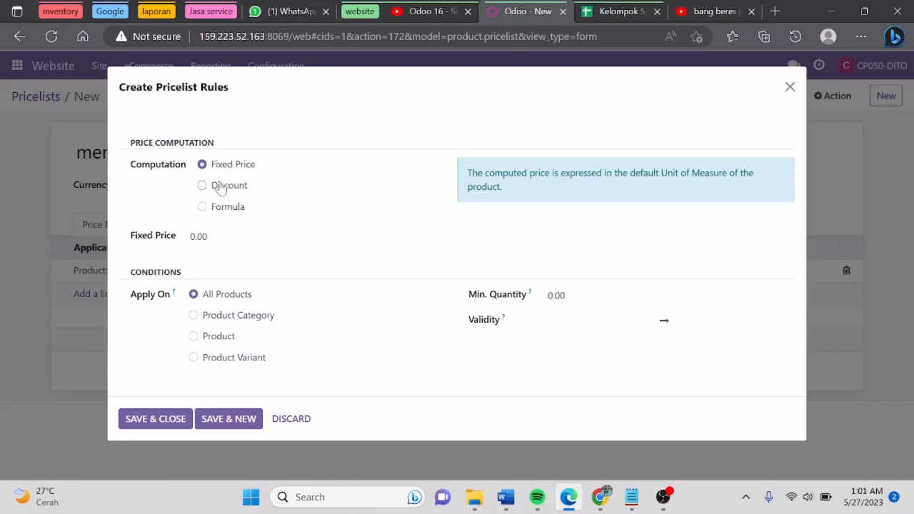
- Apply the second price rule to the product Becom-Zet Multivitamins
left_click(195, 335)
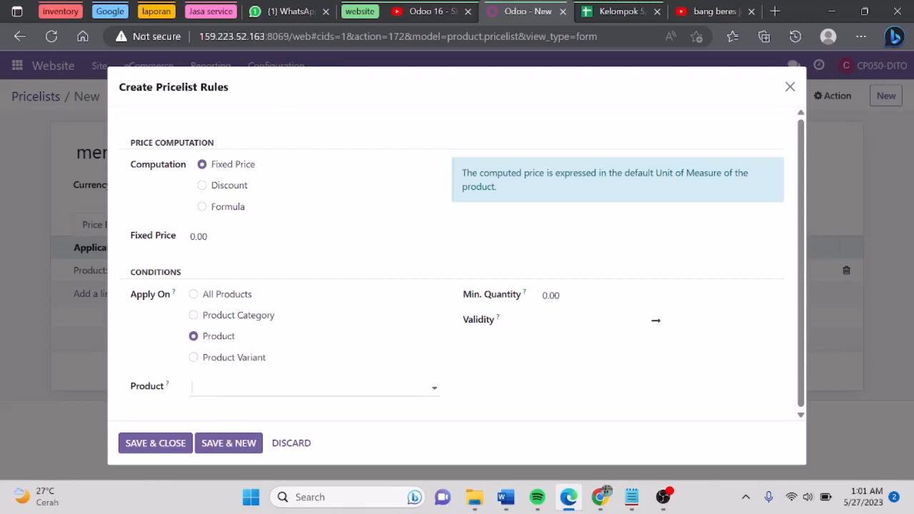
left_click(192, 386)
type("multiv")
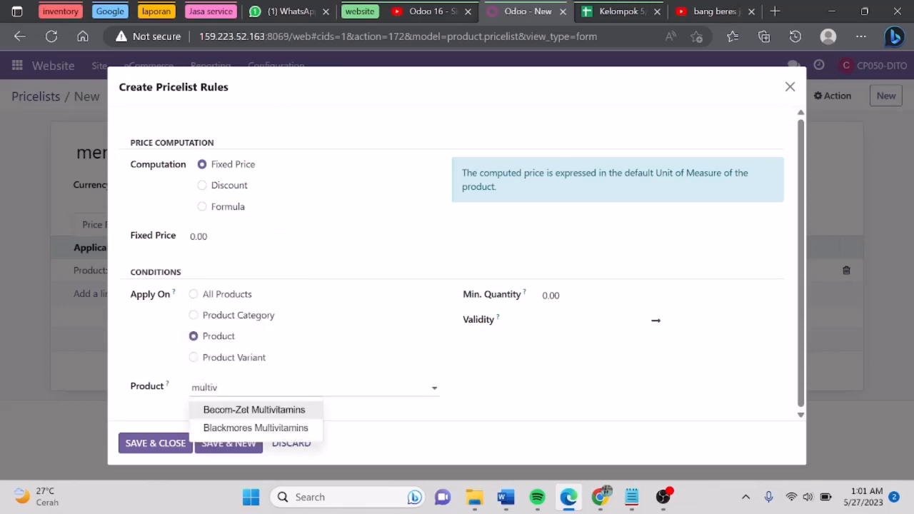
left_click(257, 411)
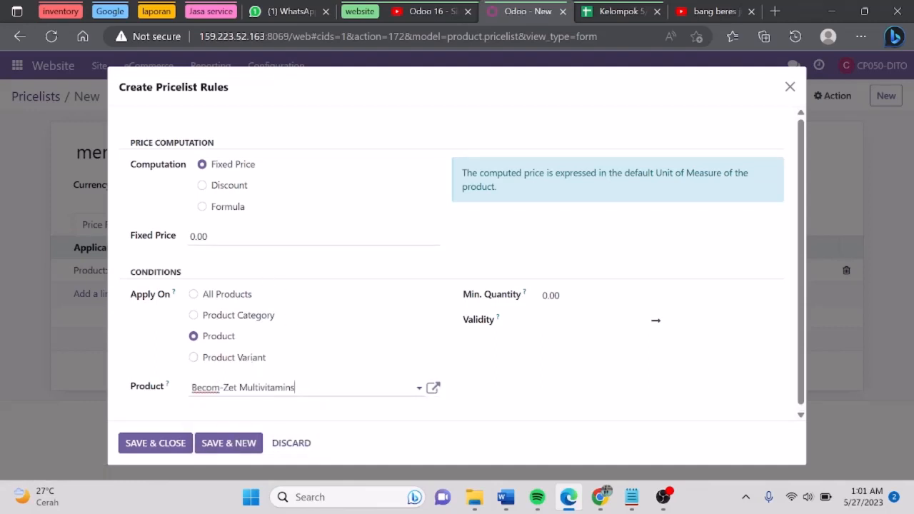
- Set the Becom-Zet Multivitamins rule's fixed price to 150.00 and its minimum quantity to 1
left_click(192, 236)
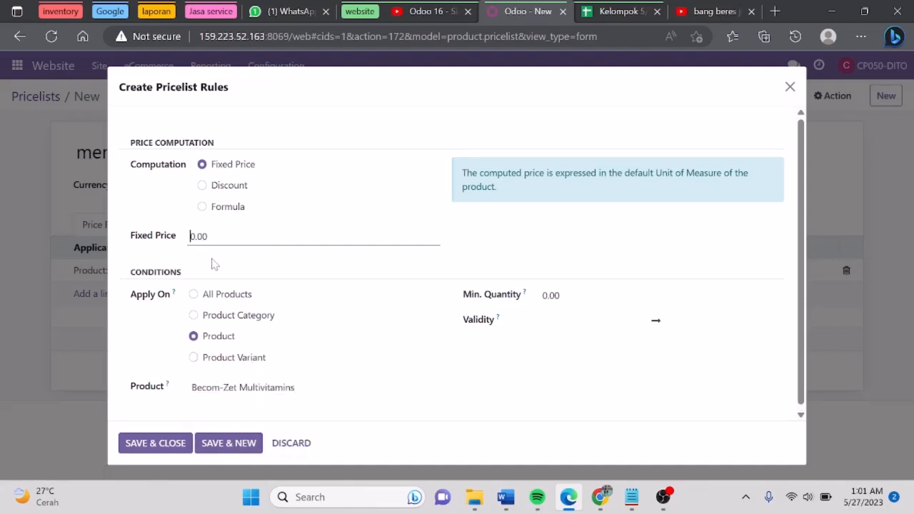
type("15")
left_click(216, 237)
type("0")
left_click(546, 295)
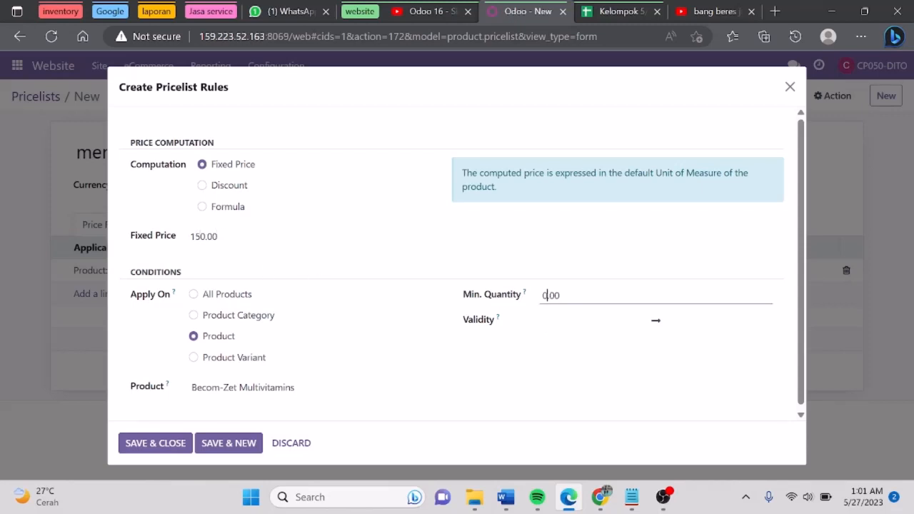
key("BackSpace")
type("1")
- Set the Becom-Zet rule's validity from 05/05/2023 to 05/31/2023, and save both the rule and the pricelist
left_click(571, 321)
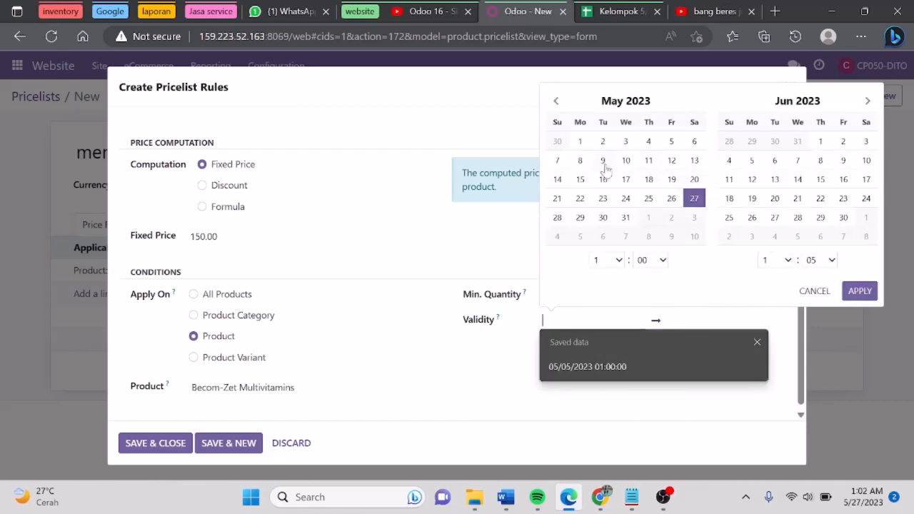
left_click(670, 147)
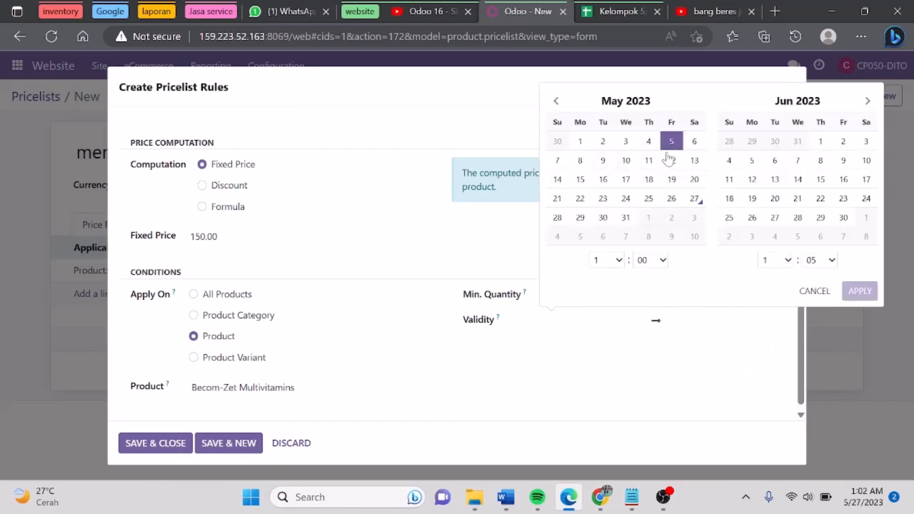
left_click(625, 217)
left_click(861, 292)
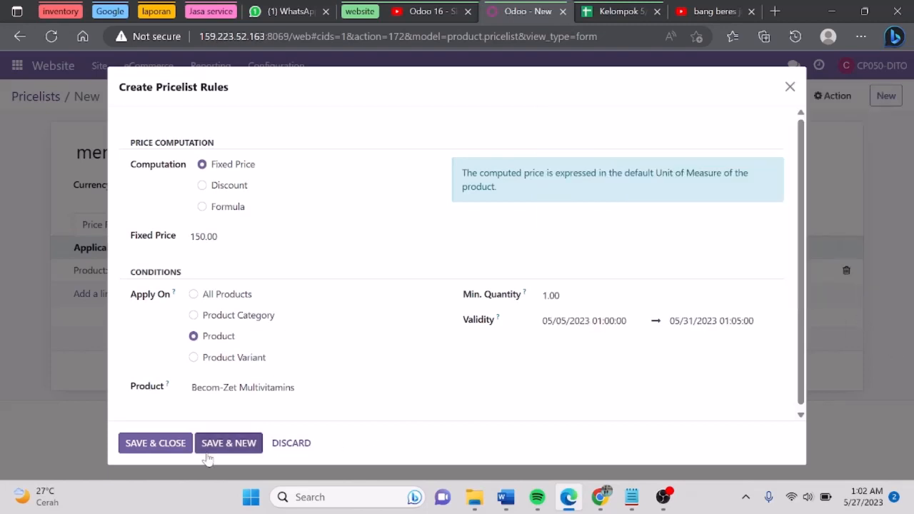
left_click(179, 441)
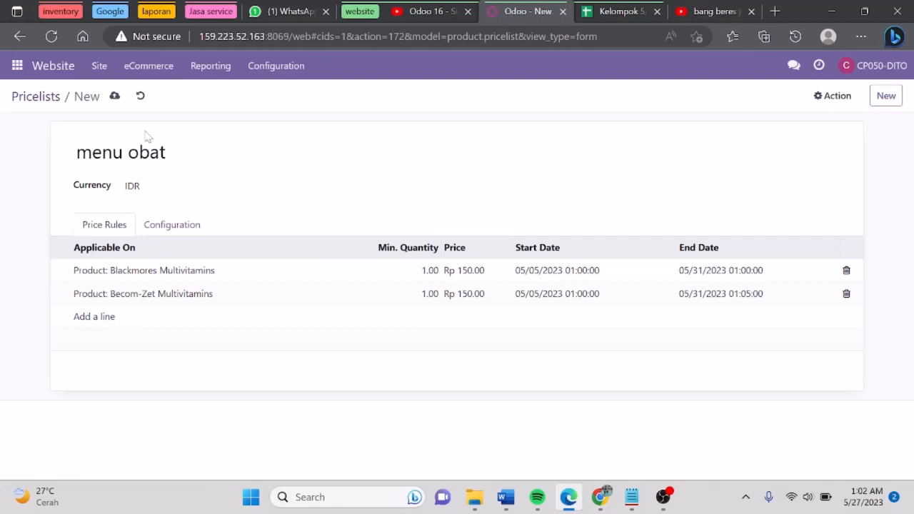
left_click(114, 98)
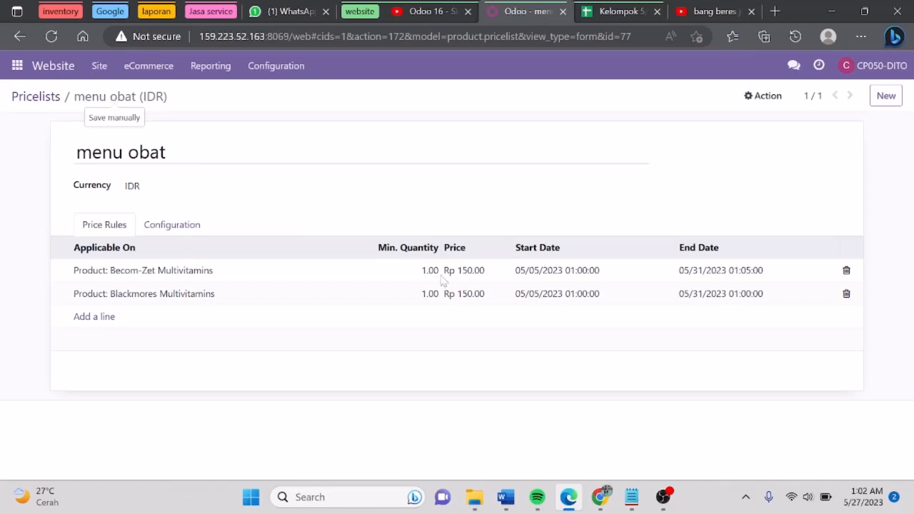
- Create a Discount Code program named Promo 5.5 from the Loyalty Programs list in the website settings
left_click(251, 66)
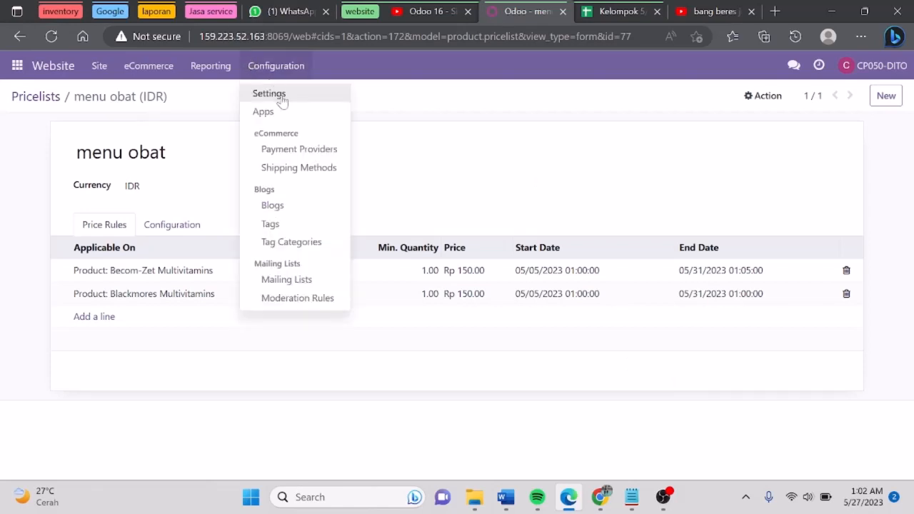
left_click(281, 96)
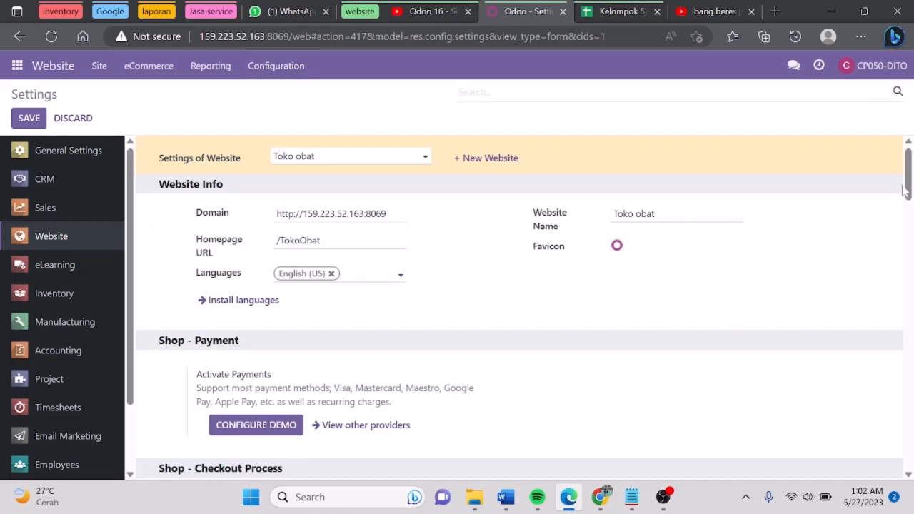
left_click_drag(907, 186, 912, 300)
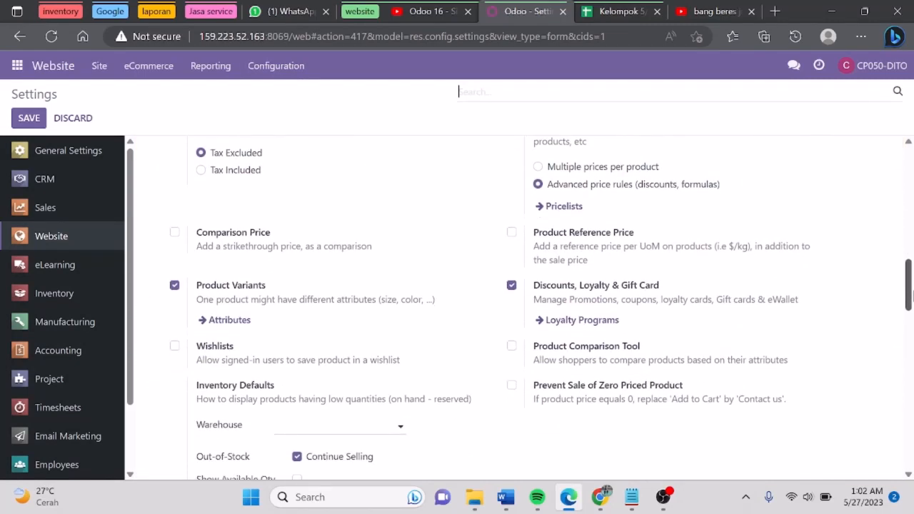
left_click(575, 323)
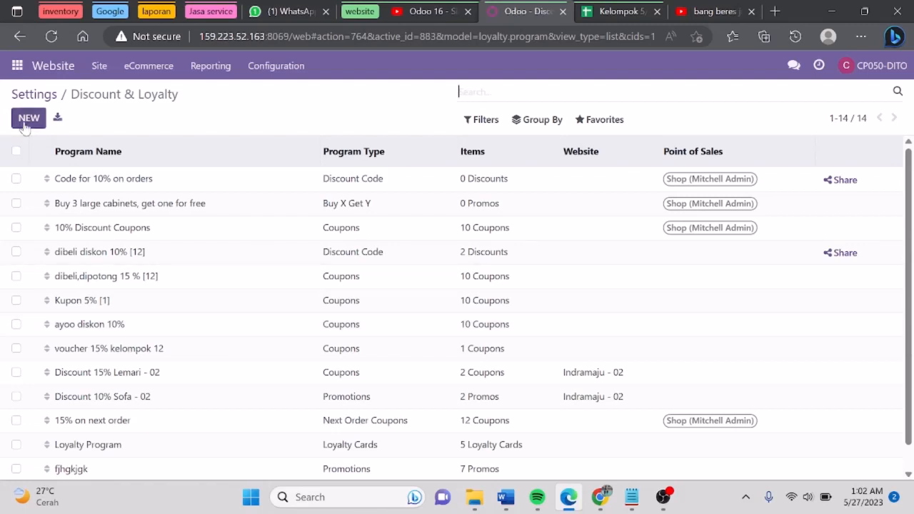
left_click(27, 119)
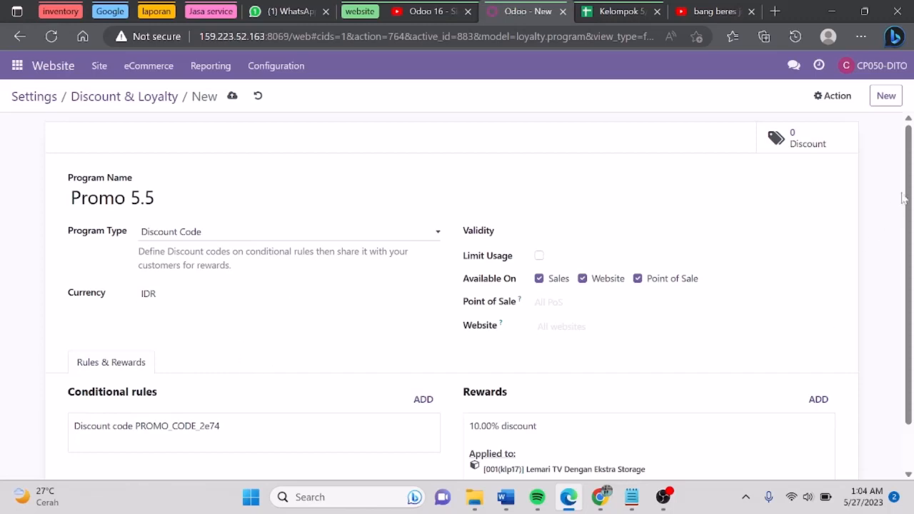
- Add a conditional rule to Promo 5.5 that applies to the product Becom-Zet Multivitamins
left_click_drag(912, 187, 912, 316)
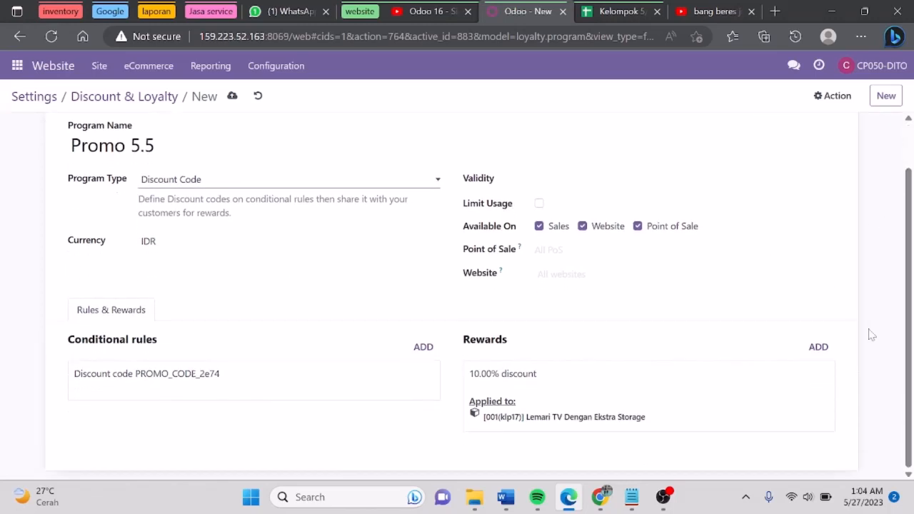
left_click(423, 347)
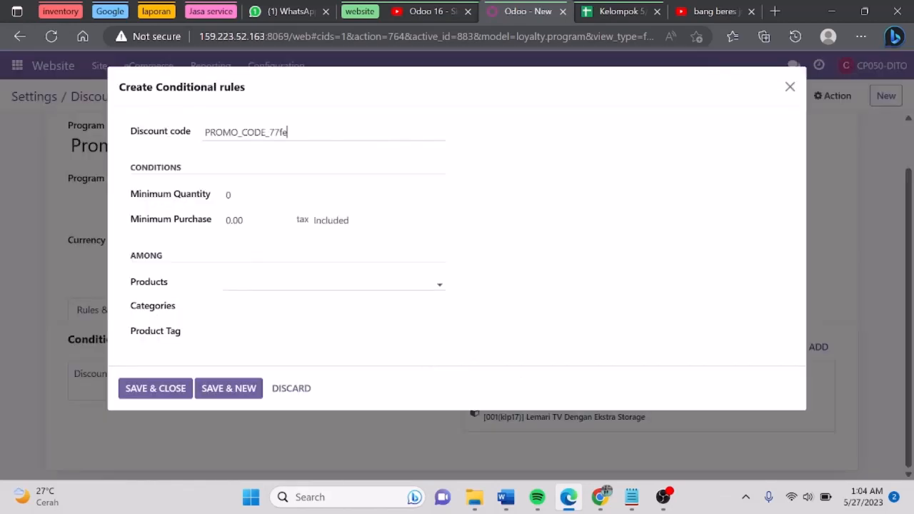
left_click(250, 281)
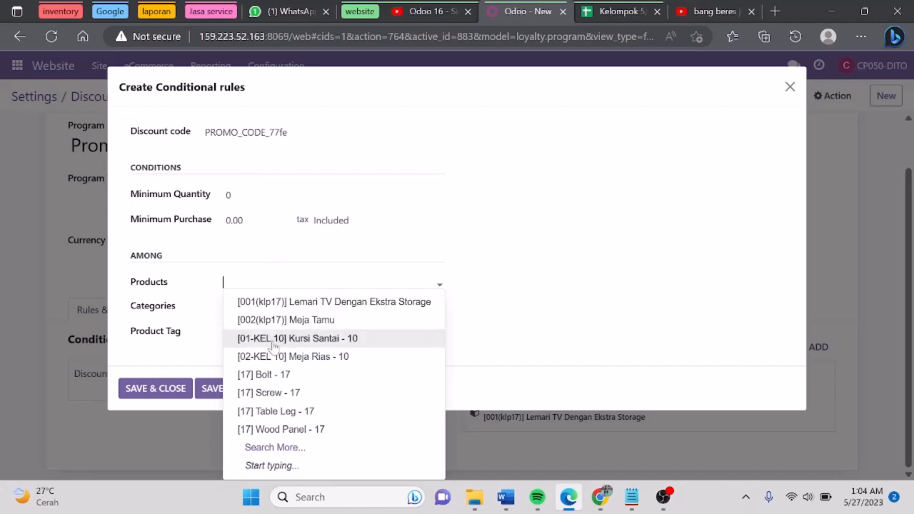
type("mul")
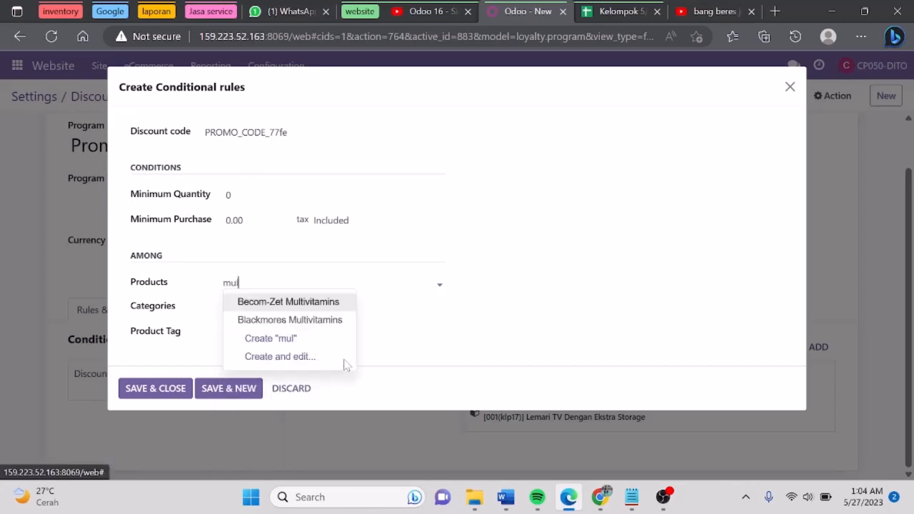
key("Return")
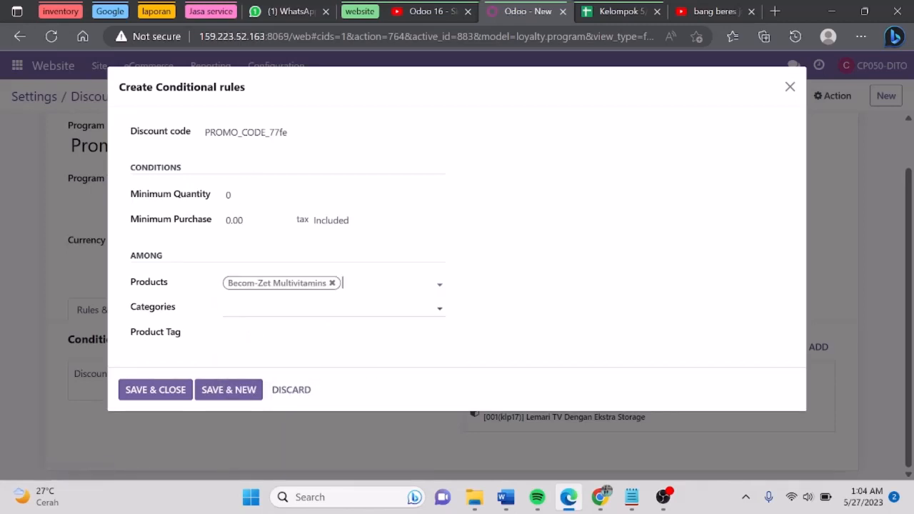
- Set the Becom-Zet rule's minimum quantity to 2 and minimum purchase to 250, and save it while starting another rule
left_click(230, 194)
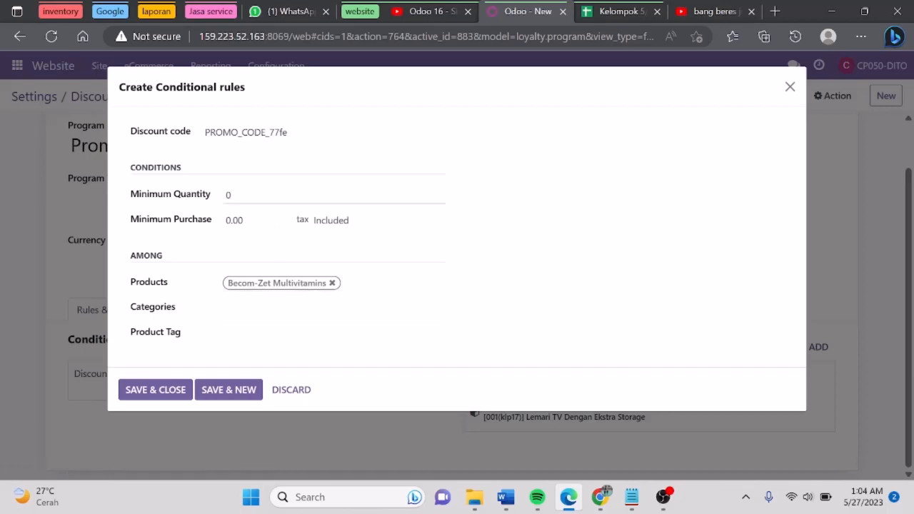
key("BackSpace")
left_click(233, 220)
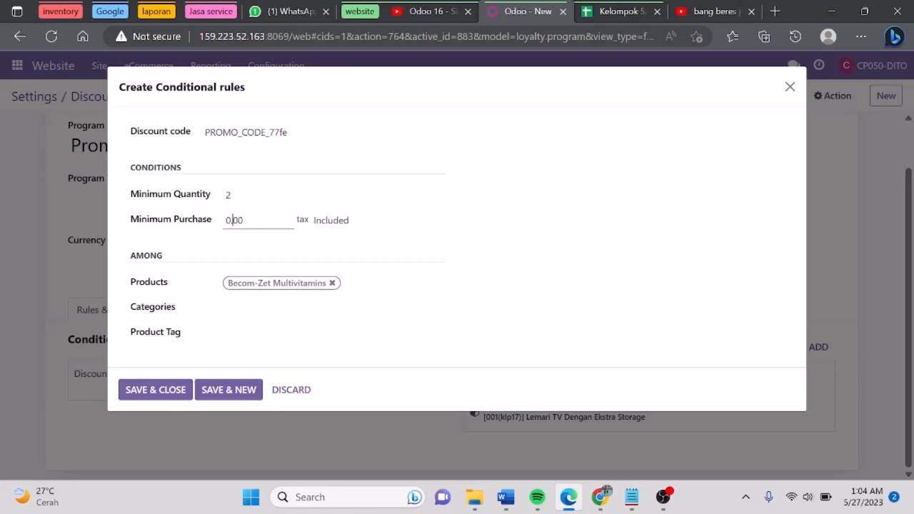
key("BackSpace")
type("250")
left_click(322, 333)
left_click(373, 365)
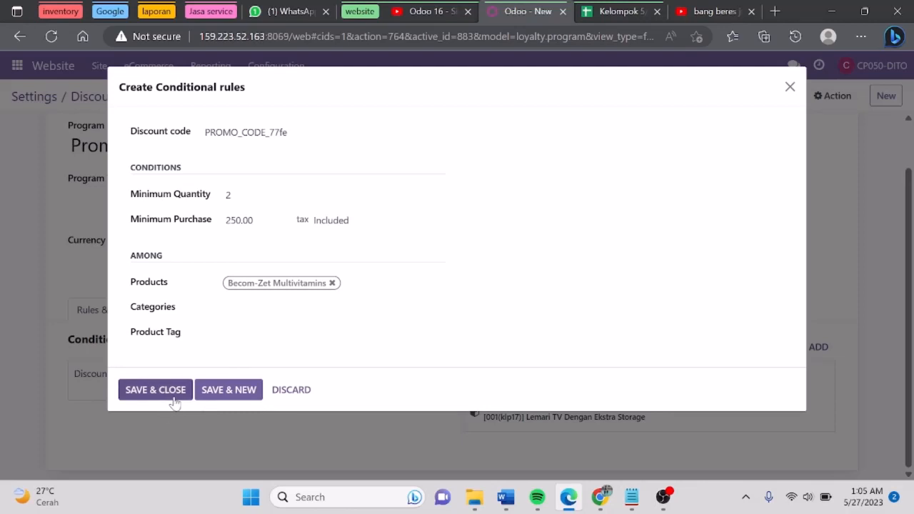
left_click(229, 390)
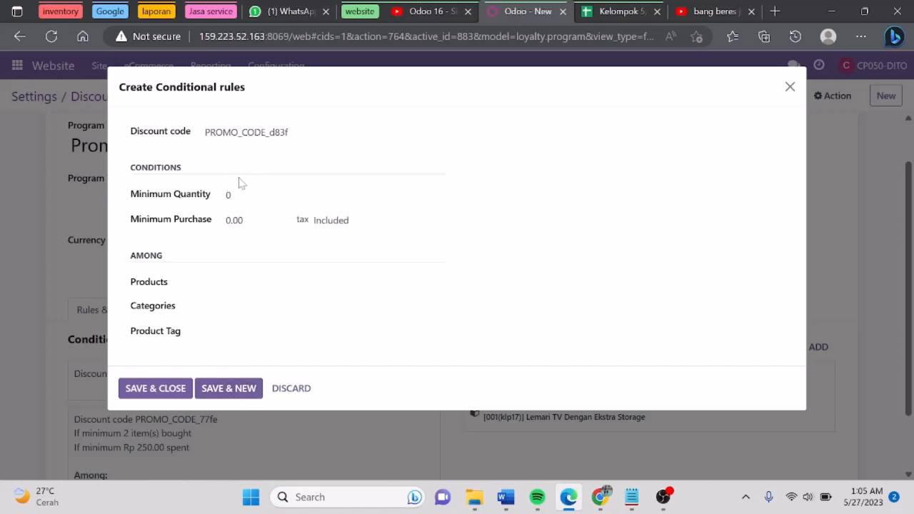
- Apply the second rule to Blackmores Multivitamins with minimum quantity 2 and minimum purchase 250, and save the rule and the program
left_click(227, 282)
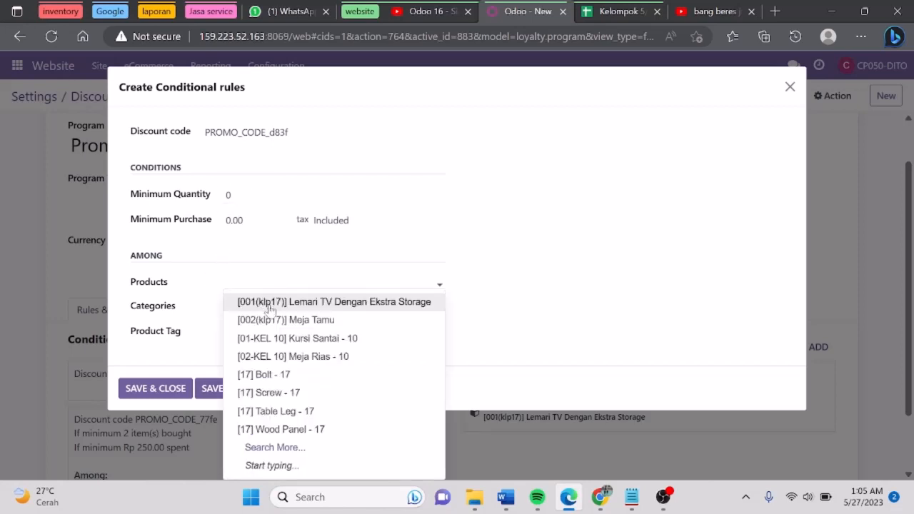
type("mul")
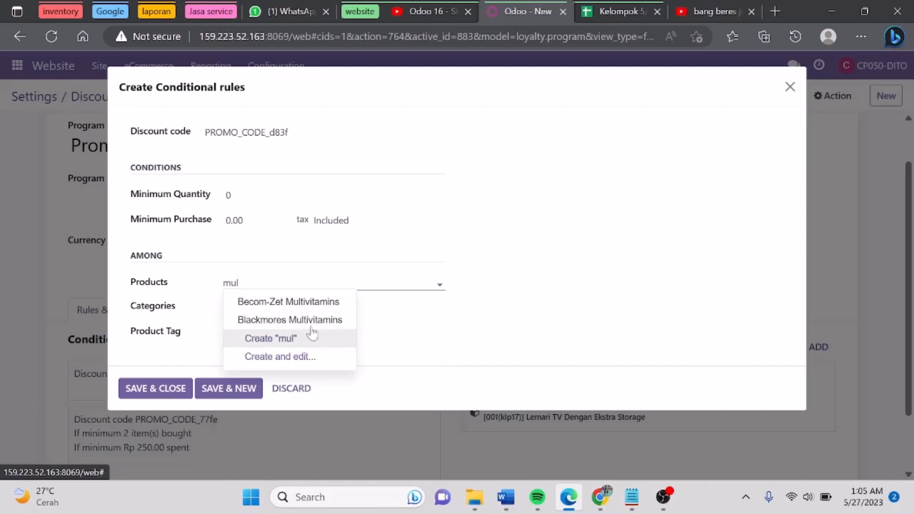
left_click(243, 196)
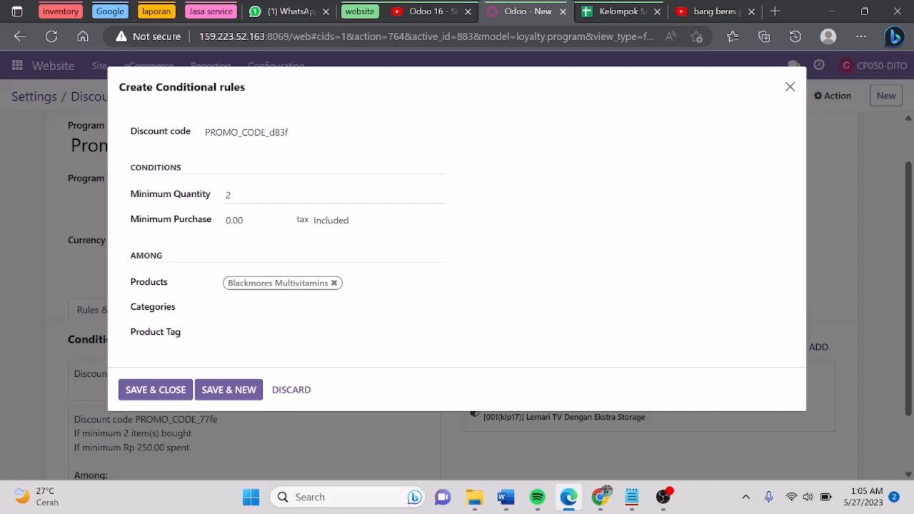
left_click(233, 220)
key("BackSpace")
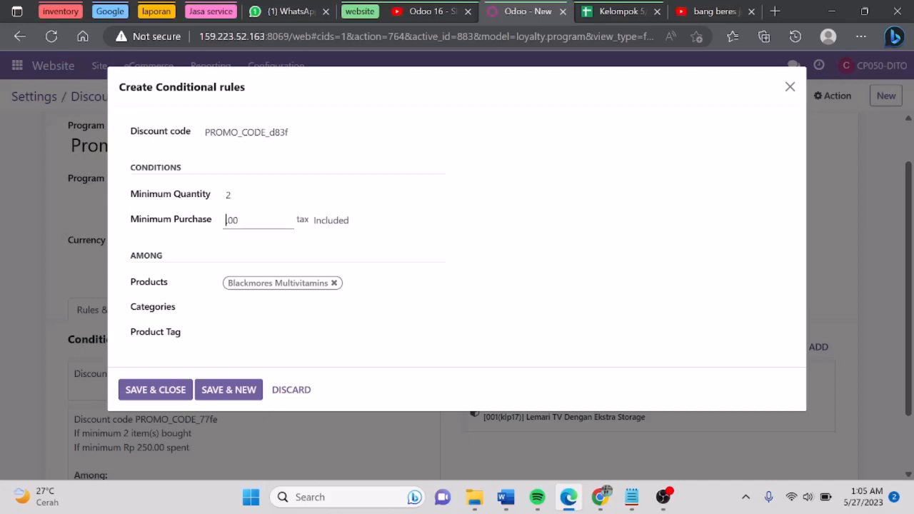
type("250")
left_click(167, 389)
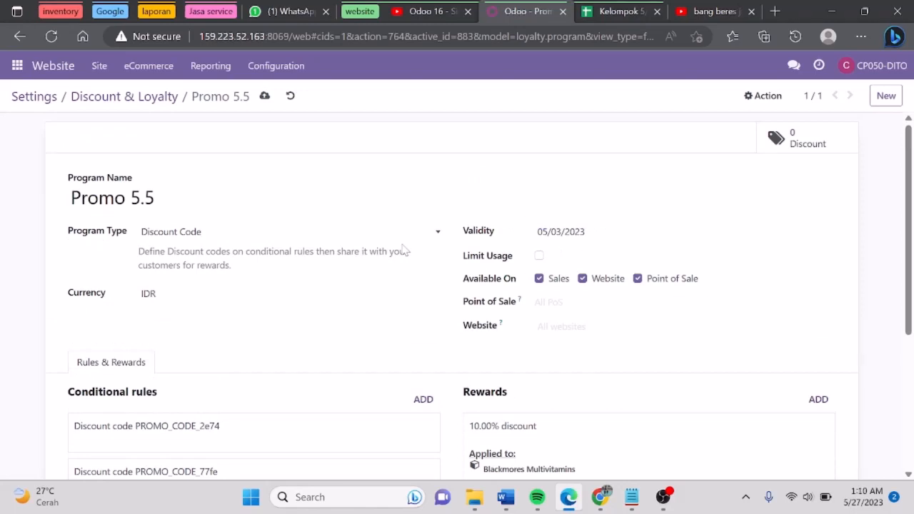
left_click(264, 99)
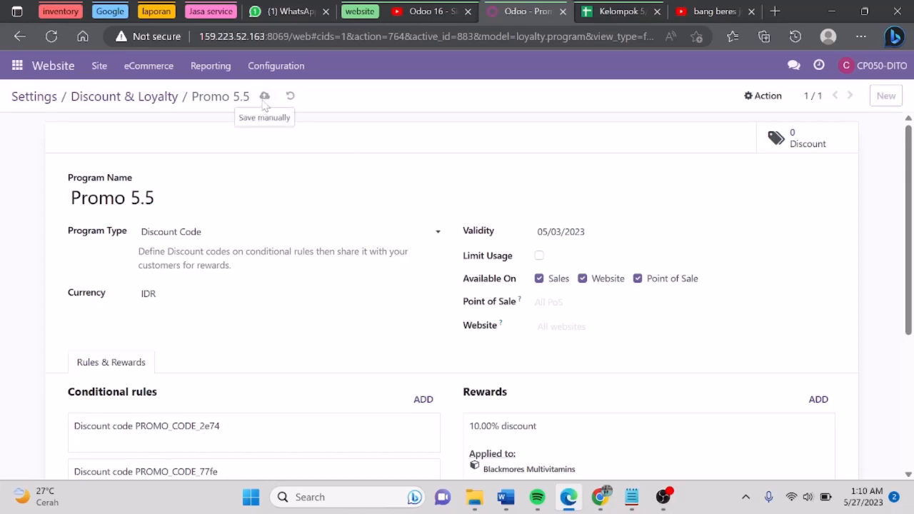
- Send a colleague a direct message in Discuss saying "product sudah bisa dibisa dicheckout ya, terima kasih."
left_click(18, 67)
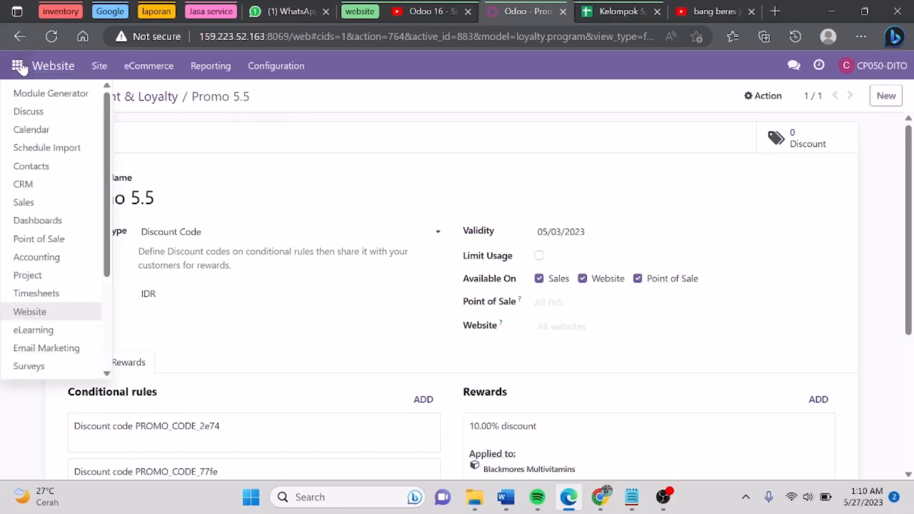
left_click(69, 114)
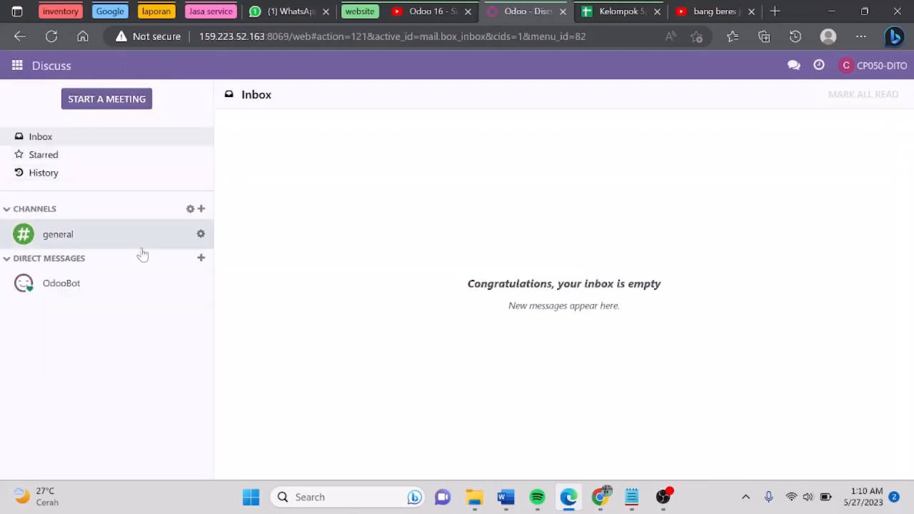
left_click(202, 260)
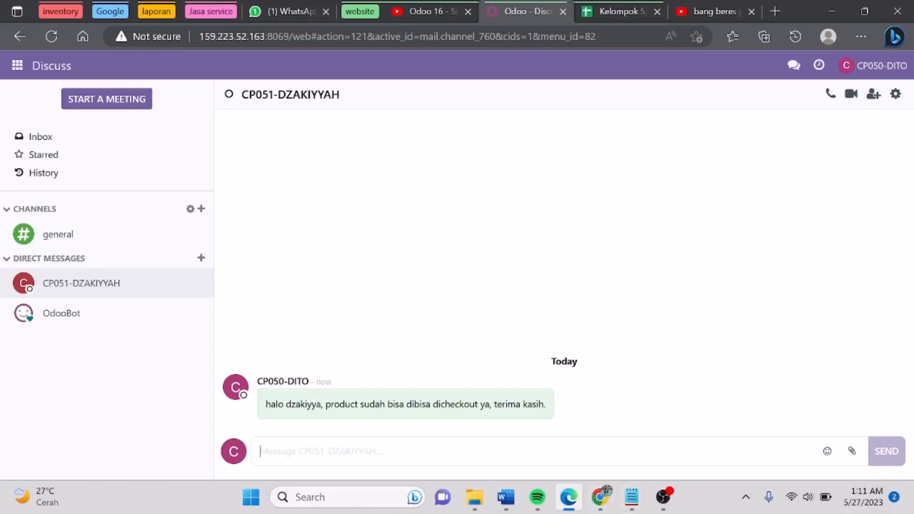
mouse_move(575, 423)
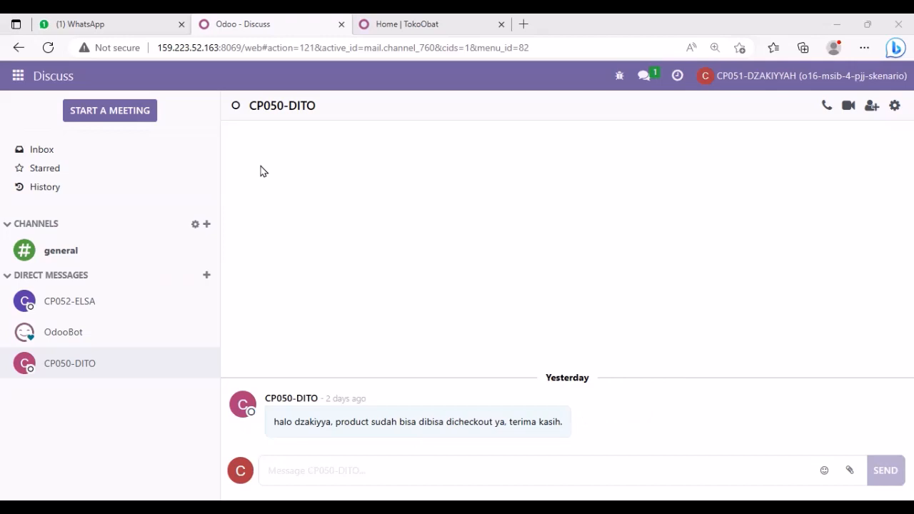
- Look through the TokoObat homepage from the welcome banner to the medicine sections and back
left_click(412, 27)
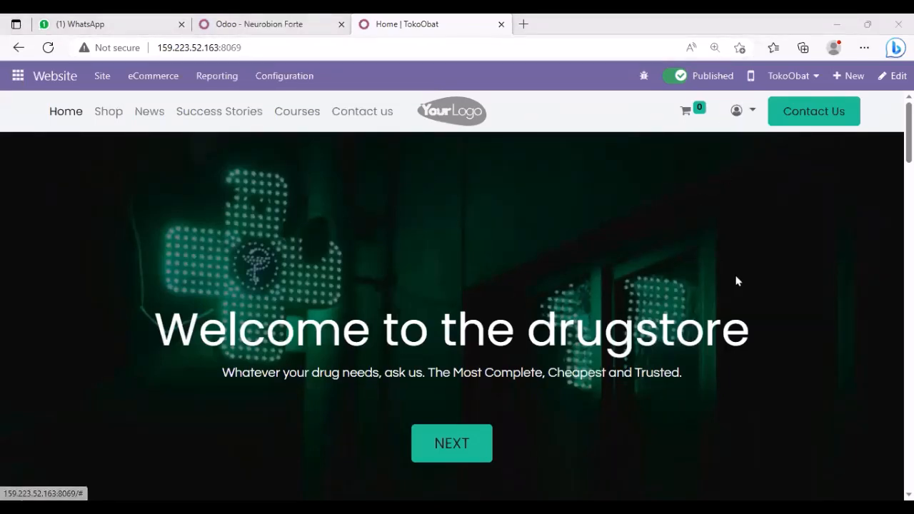
scroll(736, 280, "down", 2)
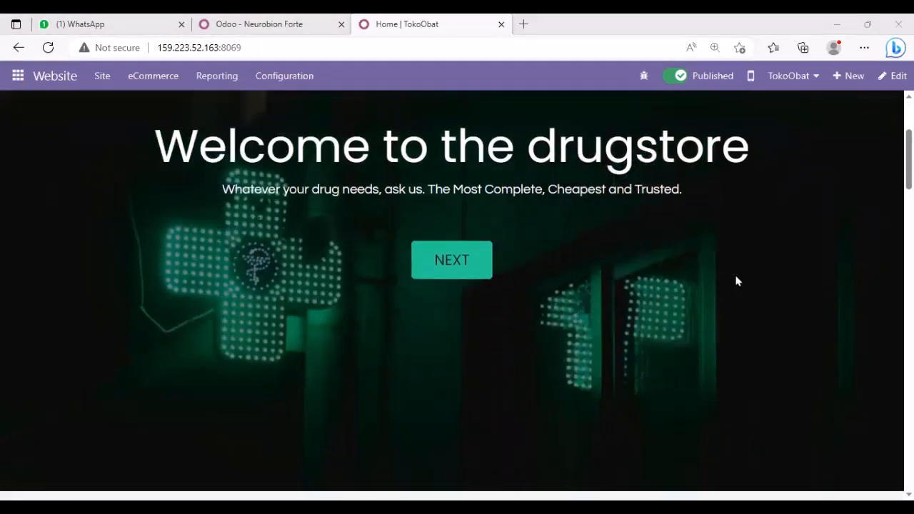
scroll(737, 281, "down", 10)
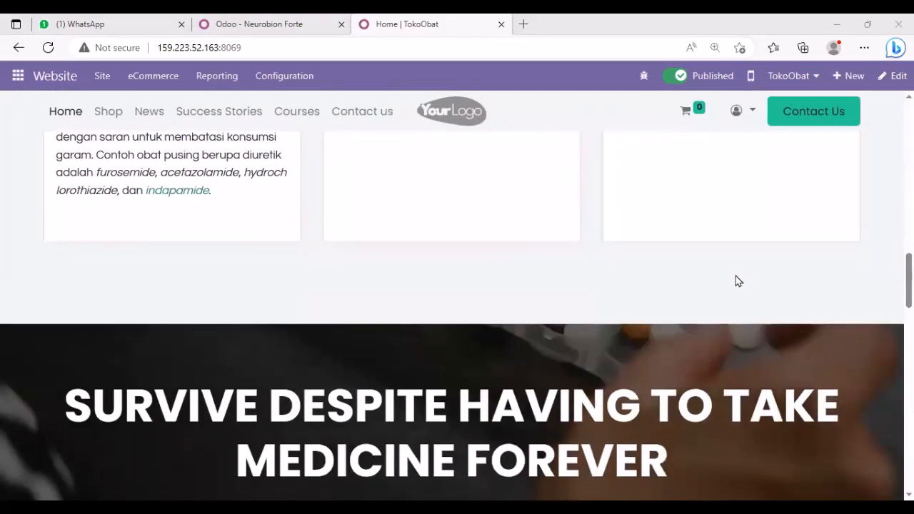
scroll(738, 280, "down", 5)
scroll(738, 280, "up", 3)
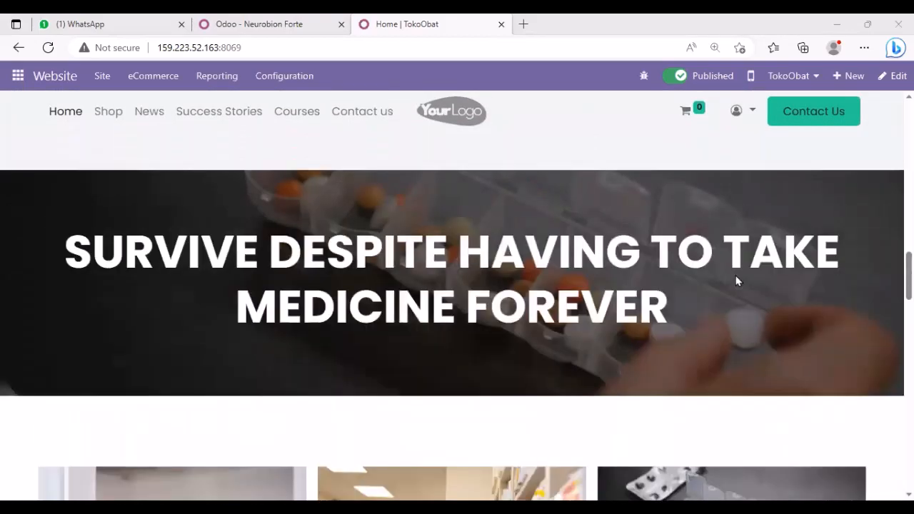
scroll(736, 279, "up", 14)
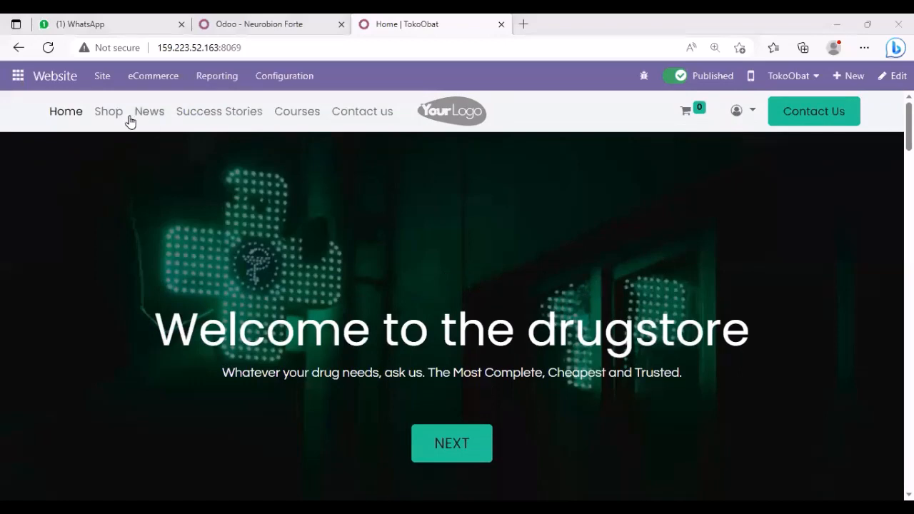
- Search the TokoObat shop's products for "multi"
left_click(113, 119)
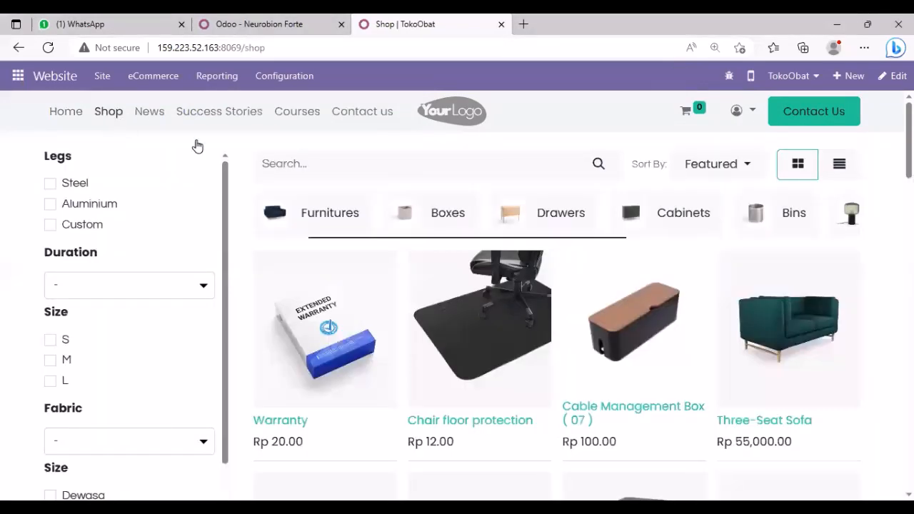
left_click(395, 158)
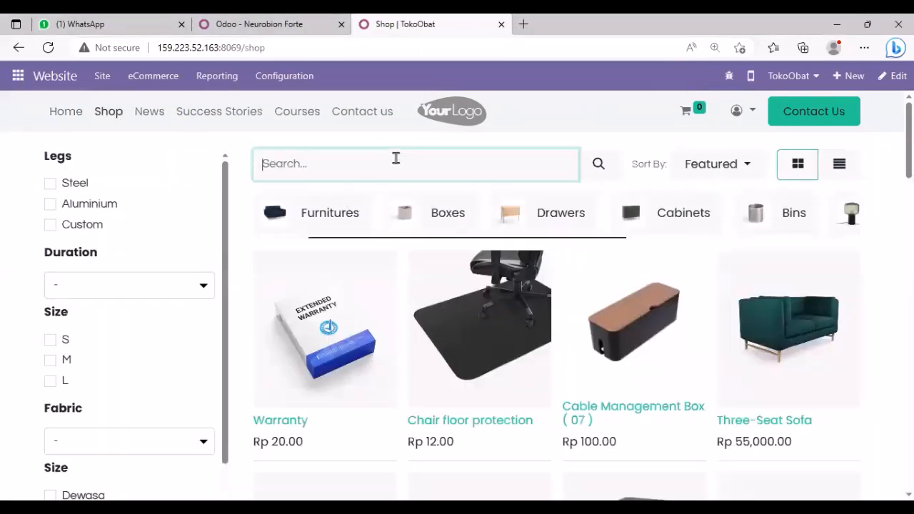
type("multi")
key("Return")
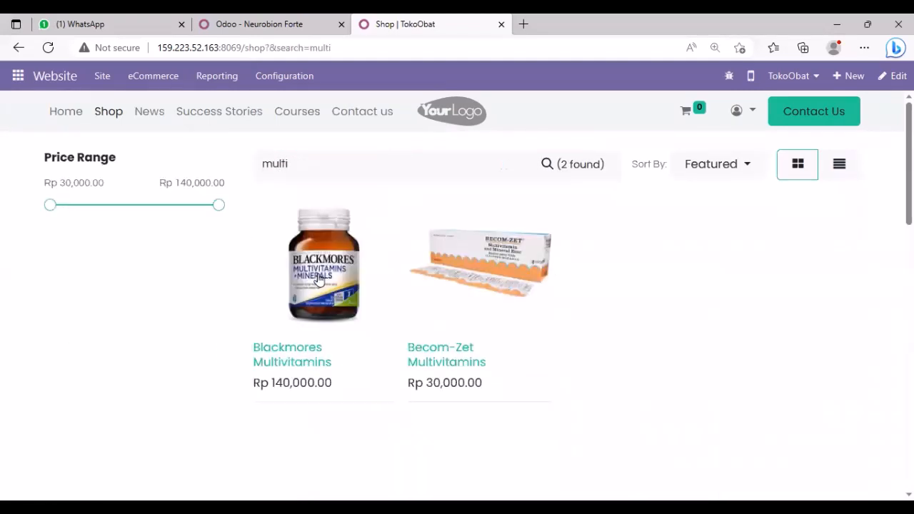
- Set the quantity of Blackmores Multivitamins to 2 on its product page and add it to the cart
left_click(319, 278)
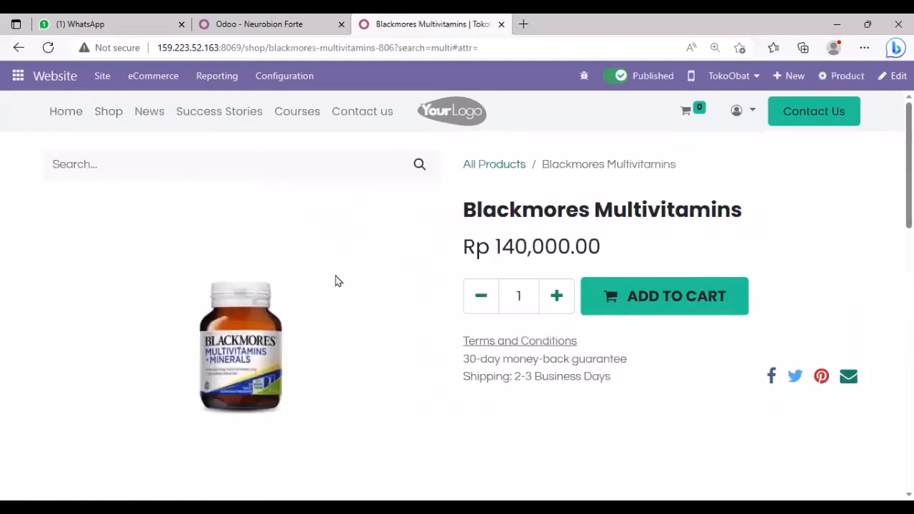
left_click(559, 297)
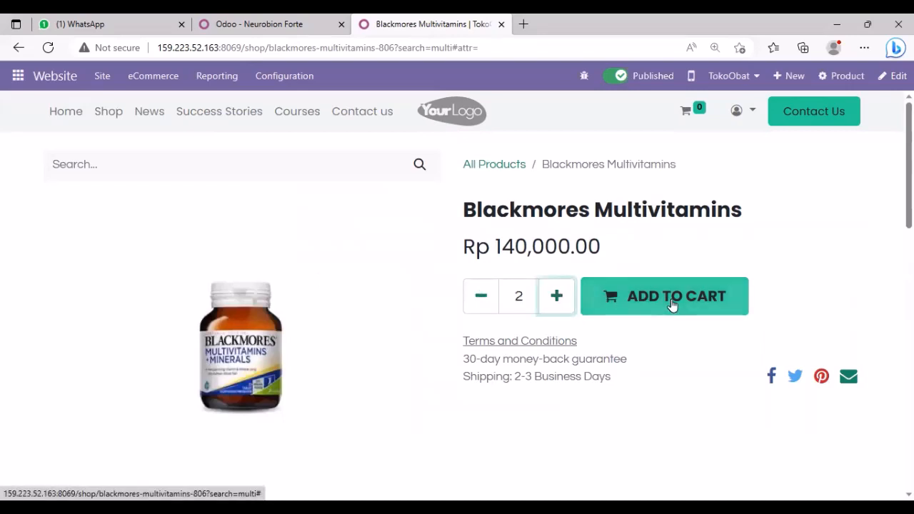
left_click(671, 303)
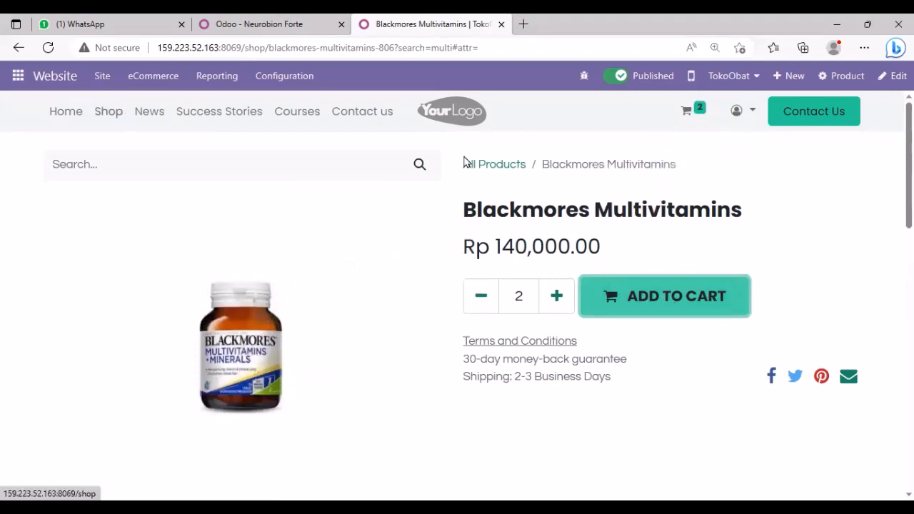
- Add 20 units of Becom-Zet Multivitamins to the cart from its product page
left_click(492, 166)
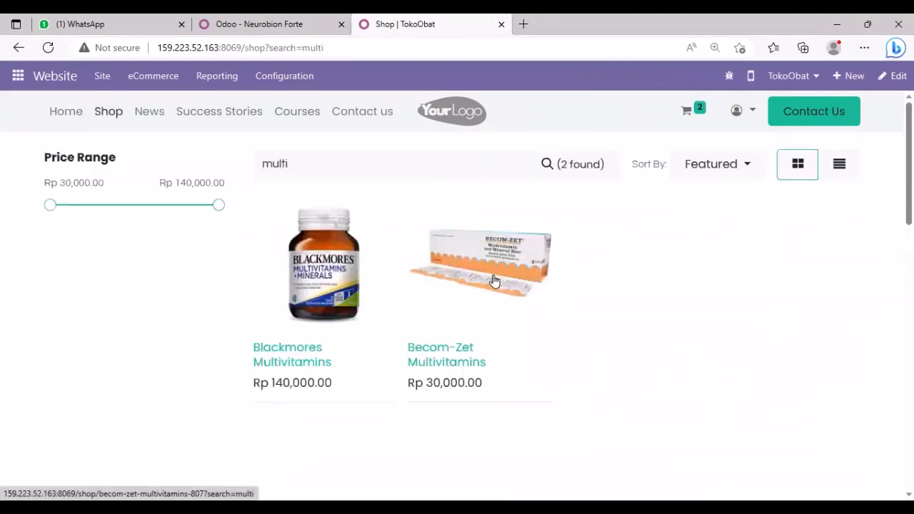
left_click(493, 279)
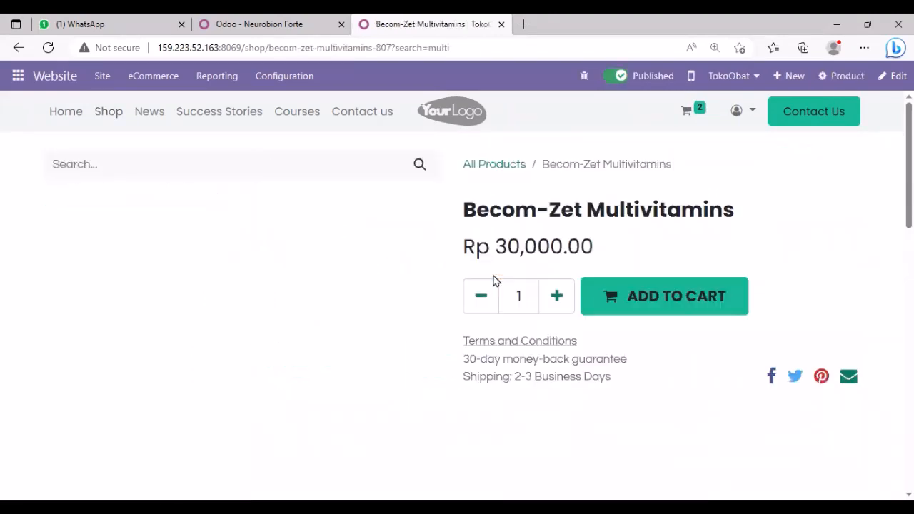
left_click(557, 297)
left_click(556, 297)
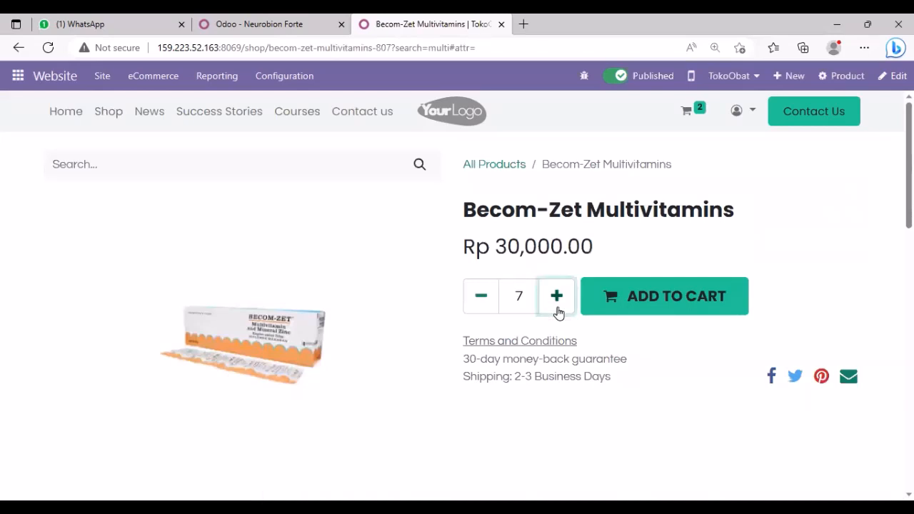
left_click(556, 297)
left_click(558, 312)
left_click(626, 302)
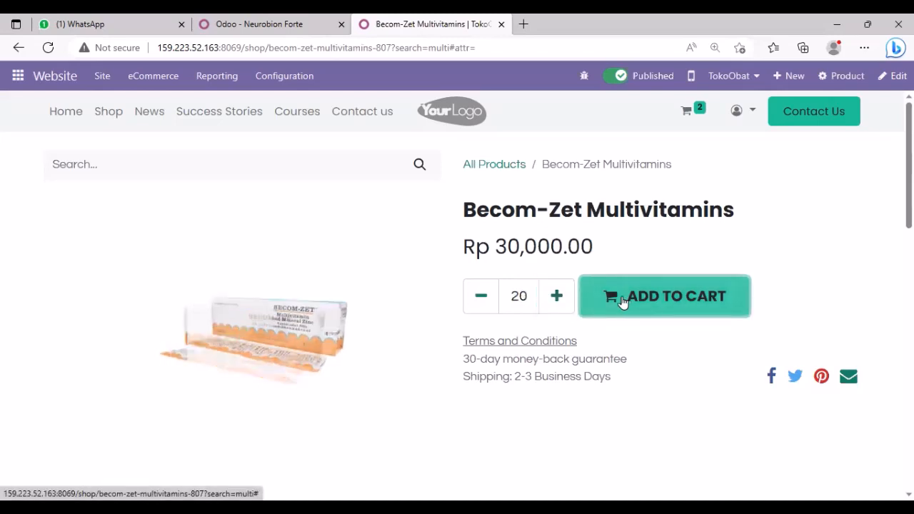
- Search the shop for "forte" and add one Neurobion Forte to the cart
left_click(473, 170)
left_click(359, 167)
type("fo")
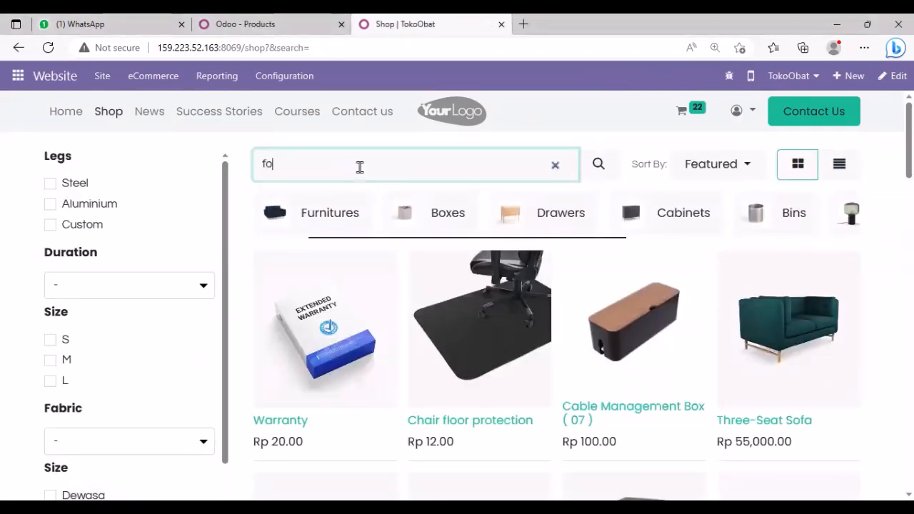
type("rte")
key("Return")
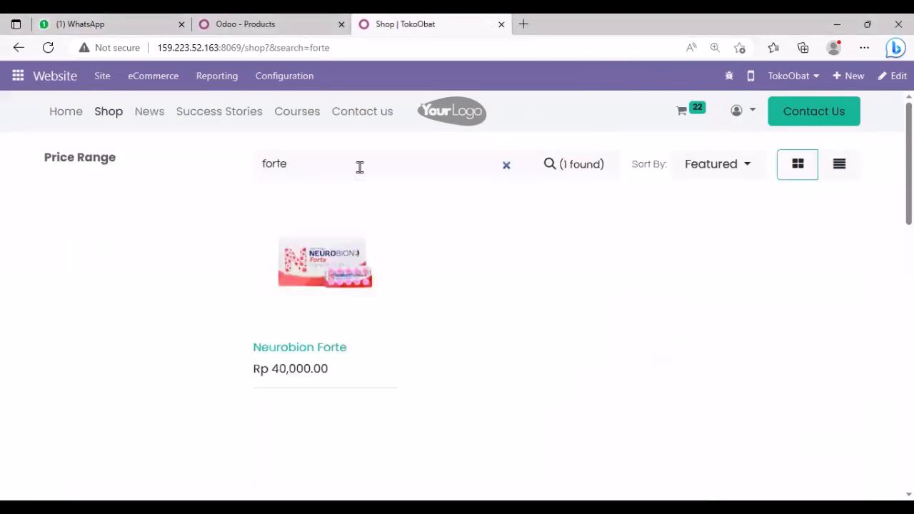
left_click(329, 288)
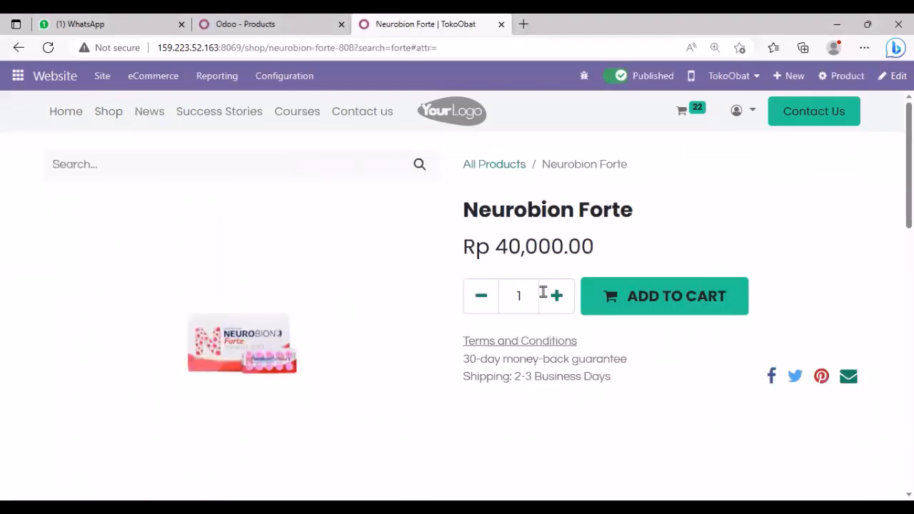
left_click(674, 297)
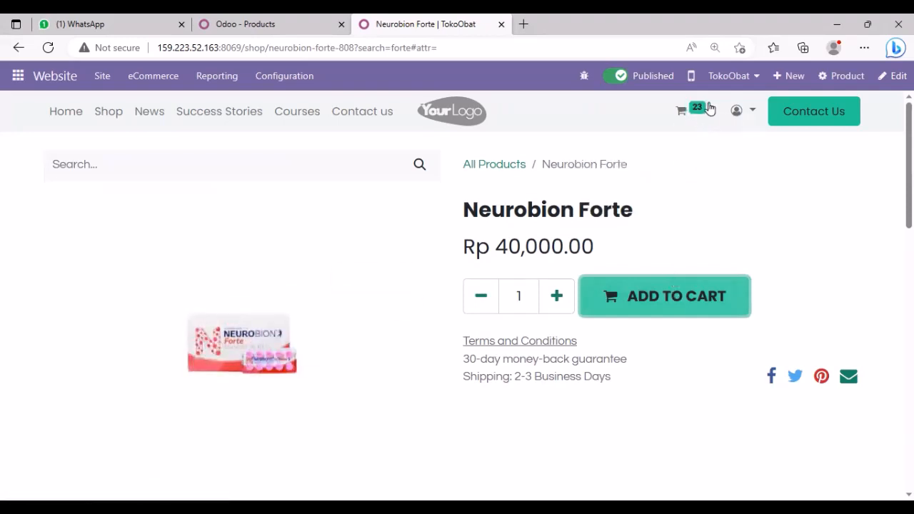
- Review the products in the shopping cart and proceed to checkout
left_click(684, 117)
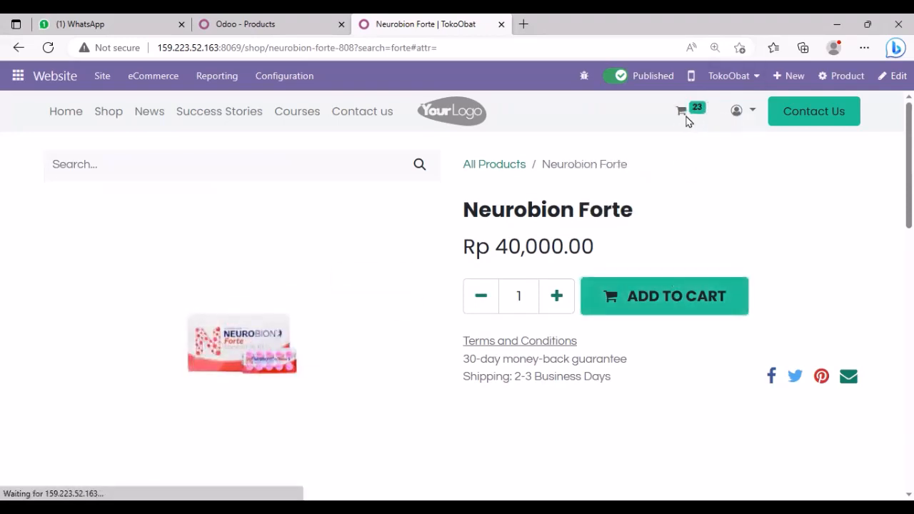
scroll(374, 405, "down", 1)
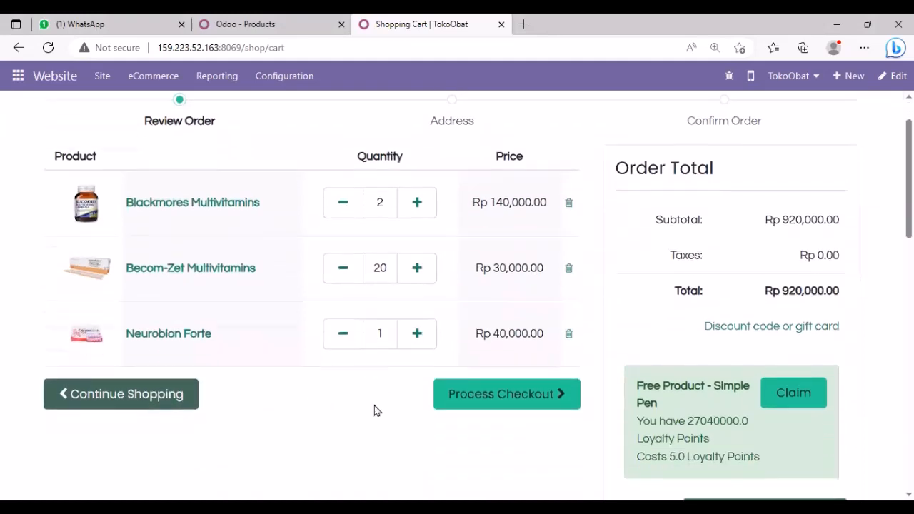
scroll(374, 405, "up", 1)
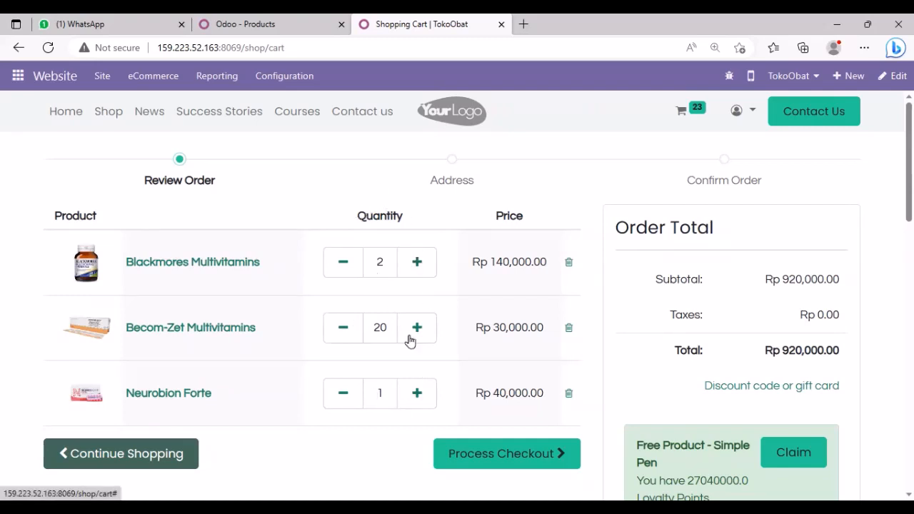
left_click(509, 451)
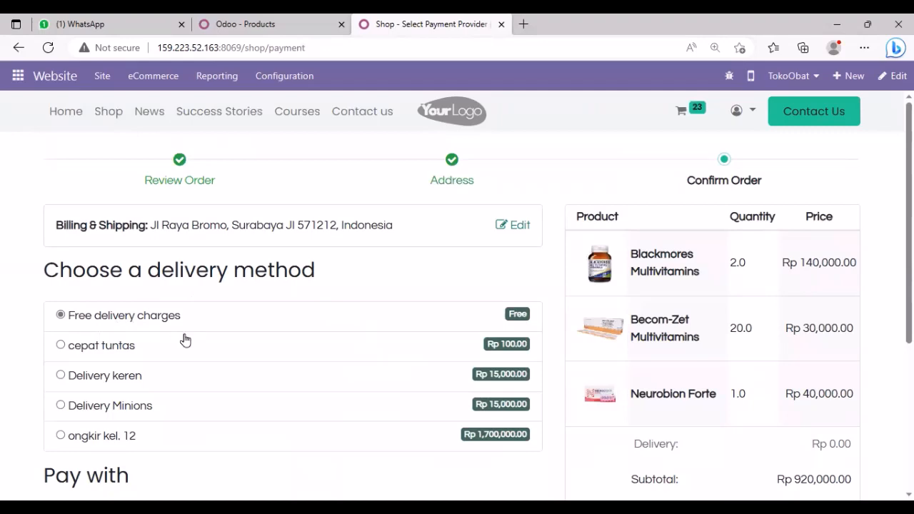
- Choose Wire Transfer as the payment method, place the order and look over its confirmation page
scroll(356, 248, "down", 2)
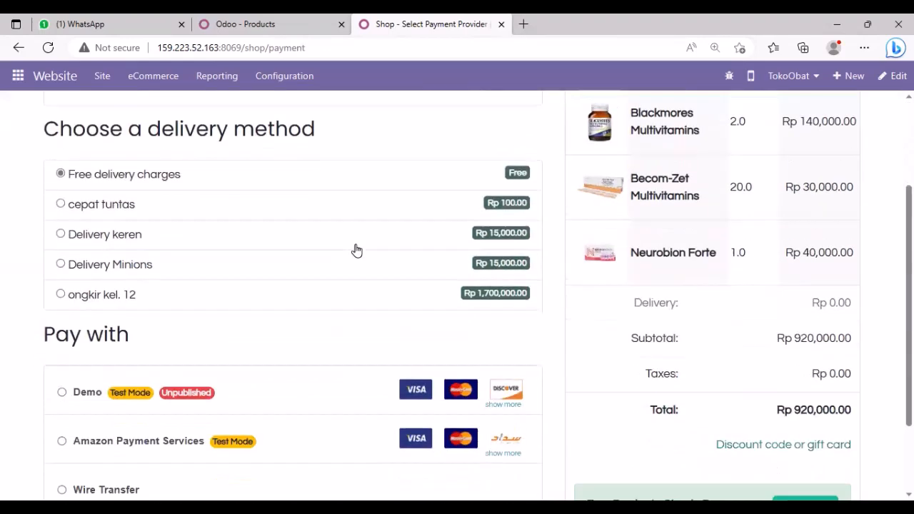
scroll(355, 249, "down", 1)
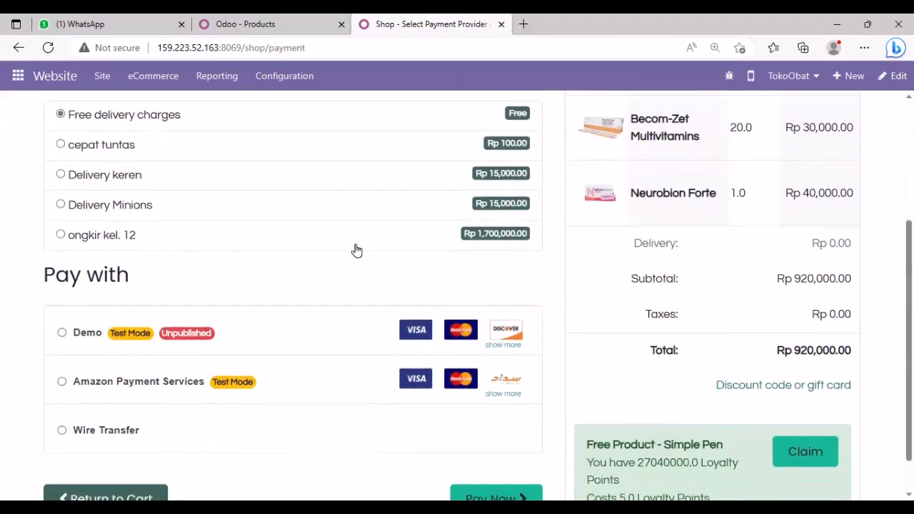
left_click(62, 431)
scroll(369, 424, "down", 1)
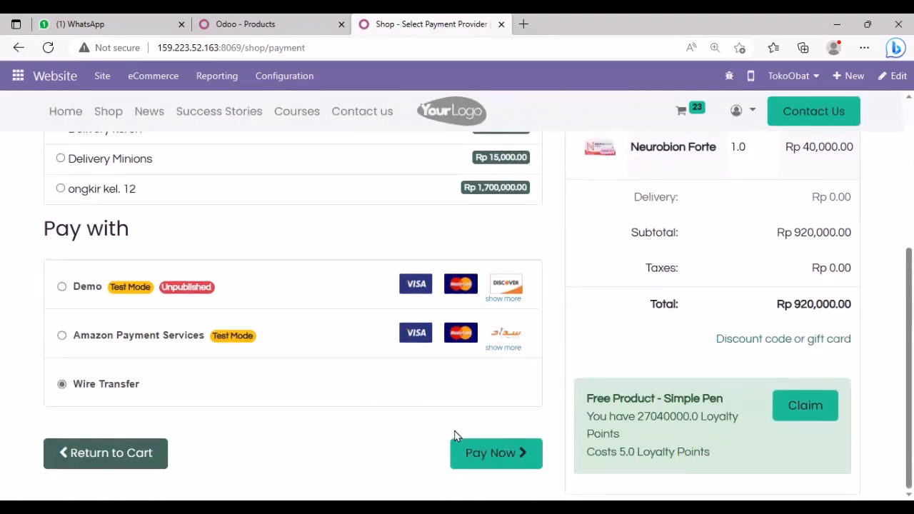
left_click(500, 457)
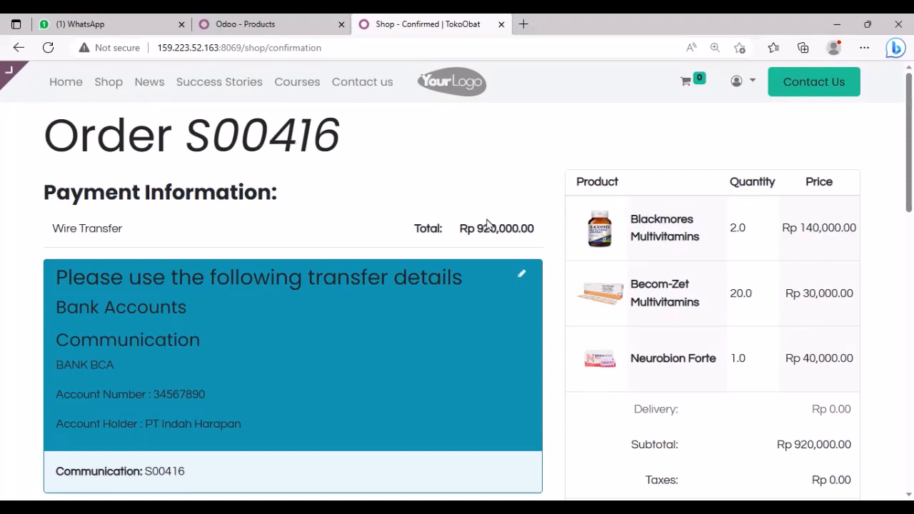
scroll(431, 297, "down", 2)
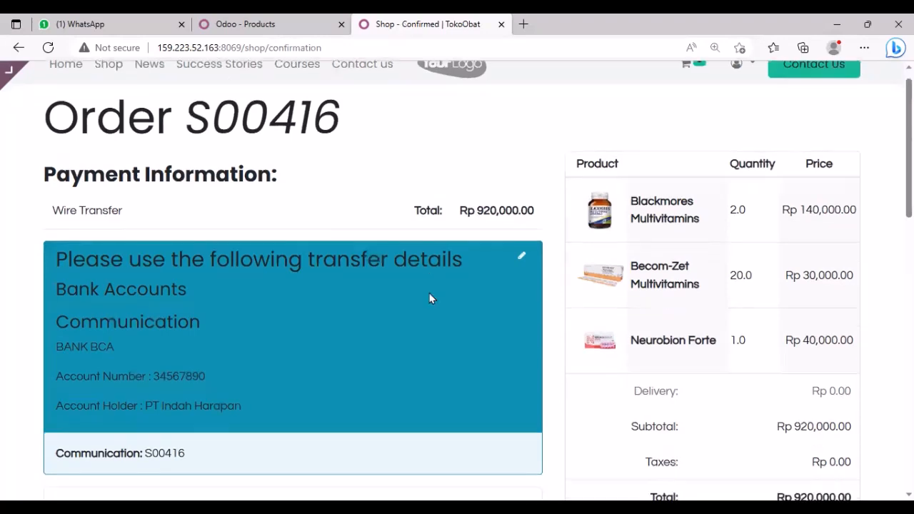
scroll(430, 298, "up", 2)
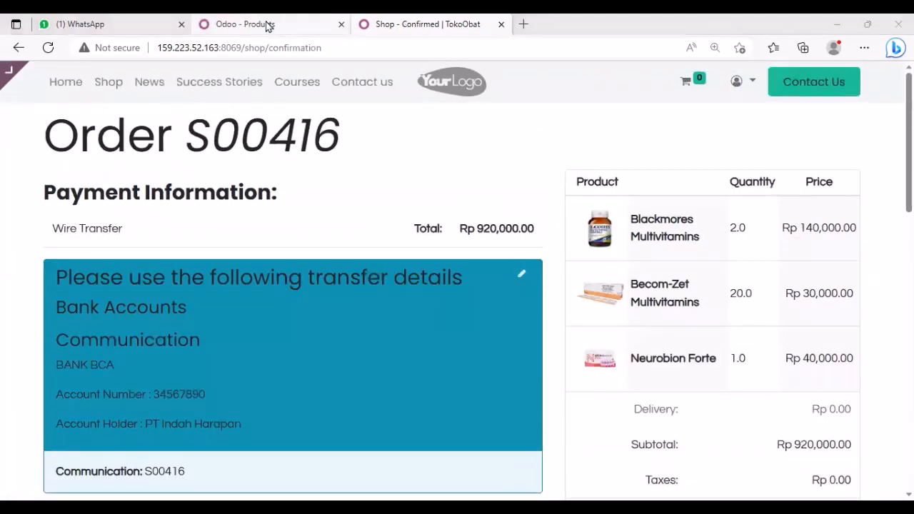
- In the Sales backend, remove the My Quotations filter from the quotations list and open the newest web order
left_click(266, 26)
left_click(18, 75)
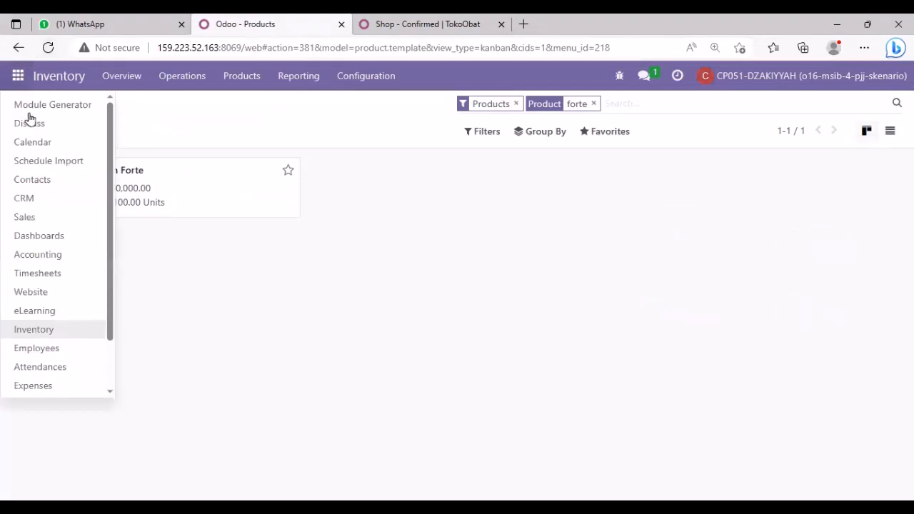
left_click(54, 217)
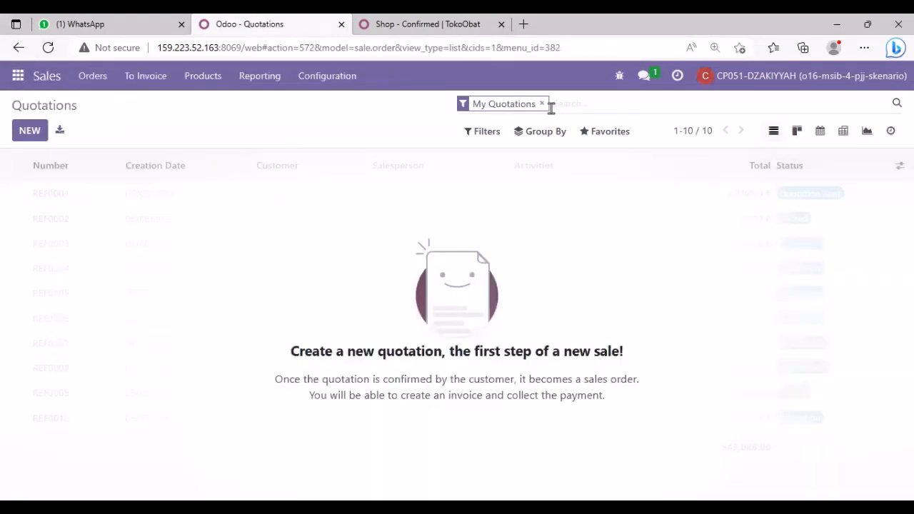
left_click(542, 104)
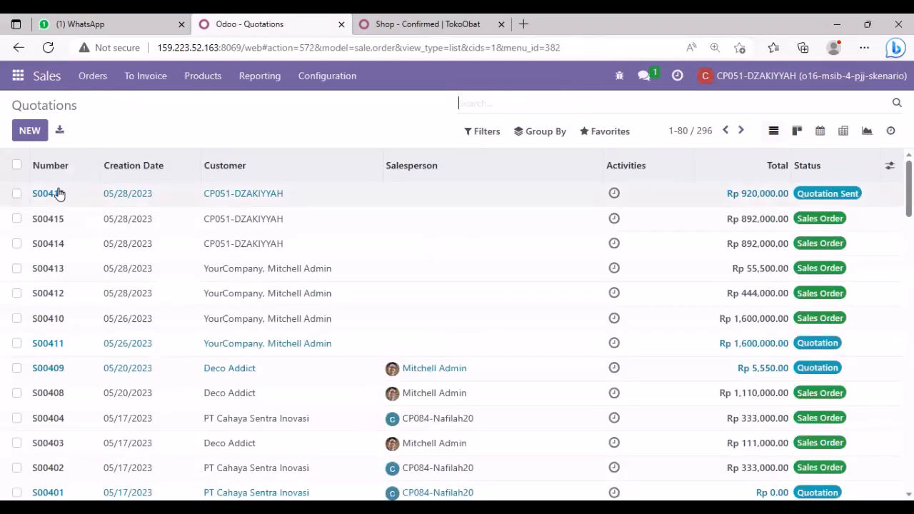
left_click(57, 193)
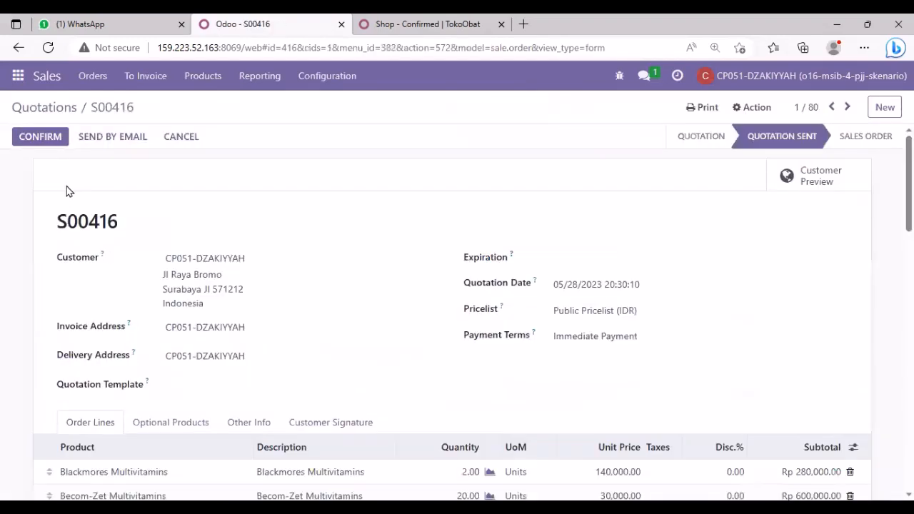
- Delete the Free delivery charges line from the quotation's order lines
scroll(340, 318, "down", 1)
scroll(340, 322, "down", 3)
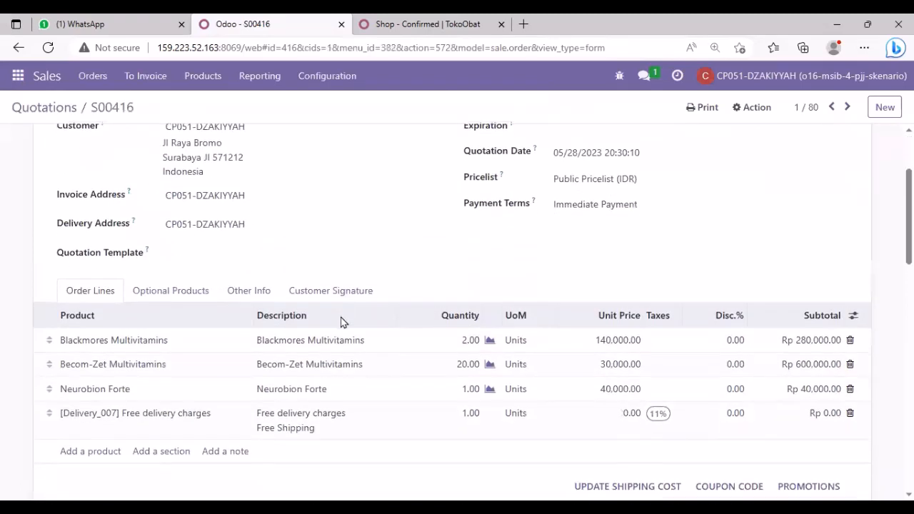
left_click(850, 413)
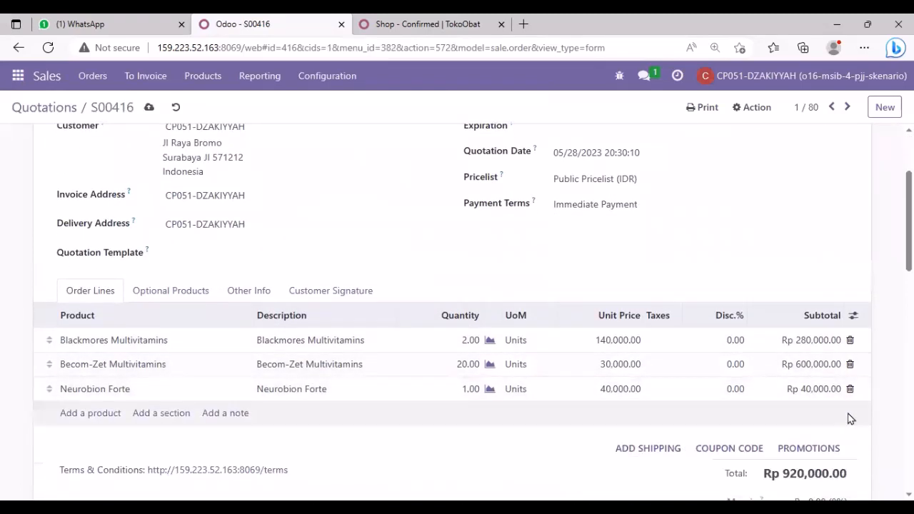
- Set a 10% discount on the Blackmores Multivitamins line only, without applying it to all lines
left_click(735, 339)
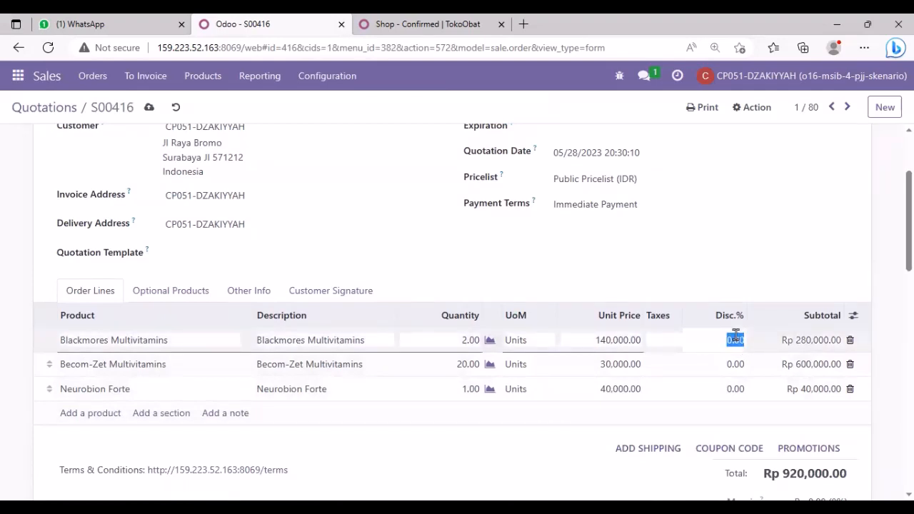
type("10")
left_click(885, 310)
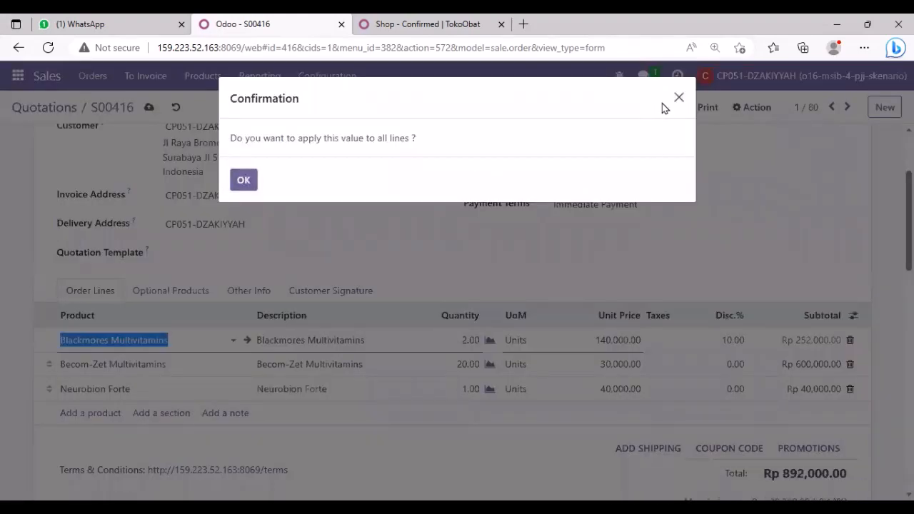
left_click(678, 97)
- Check the quotation's order lines and confirm it as a sales order
scroll(889, 337, "down", 2)
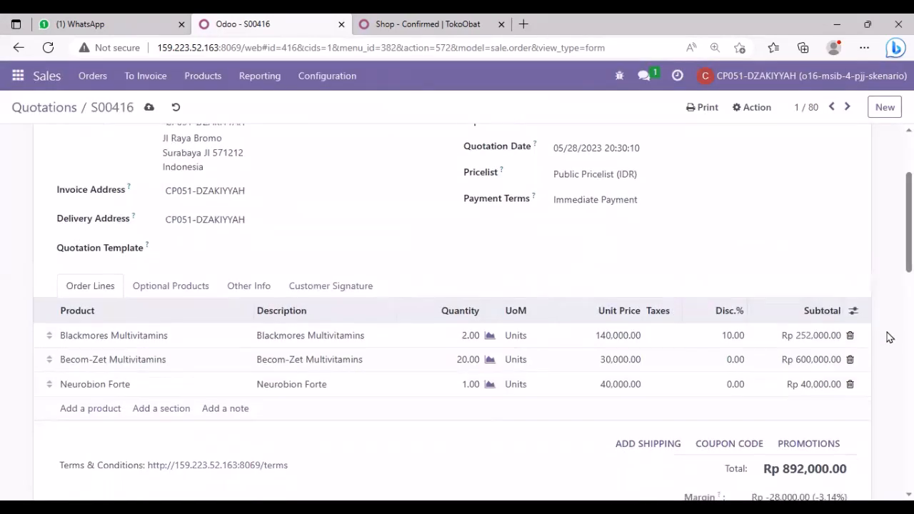
scroll(889, 337, "up", 3)
scroll(889, 337, "up", 1)
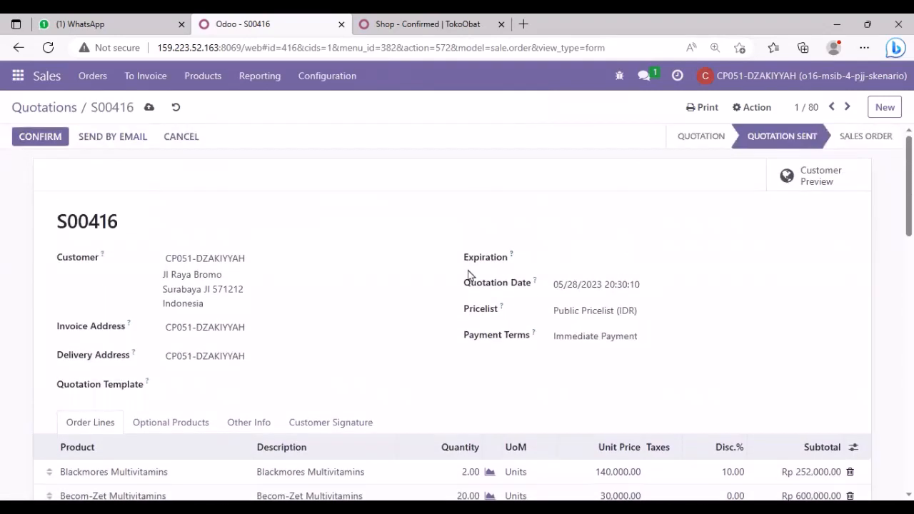
left_click(57, 142)
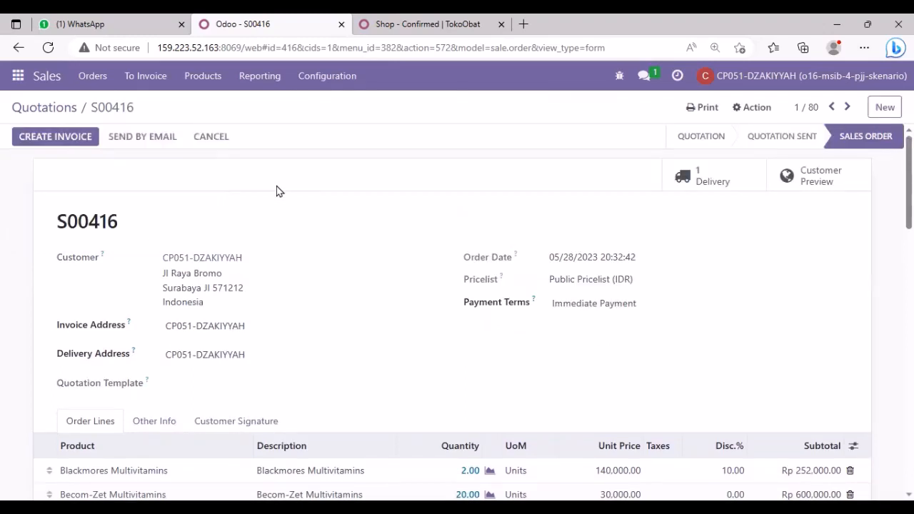
- Create and view the invoice for the sales order, check its lines and confirm the draft
left_click(70, 135)
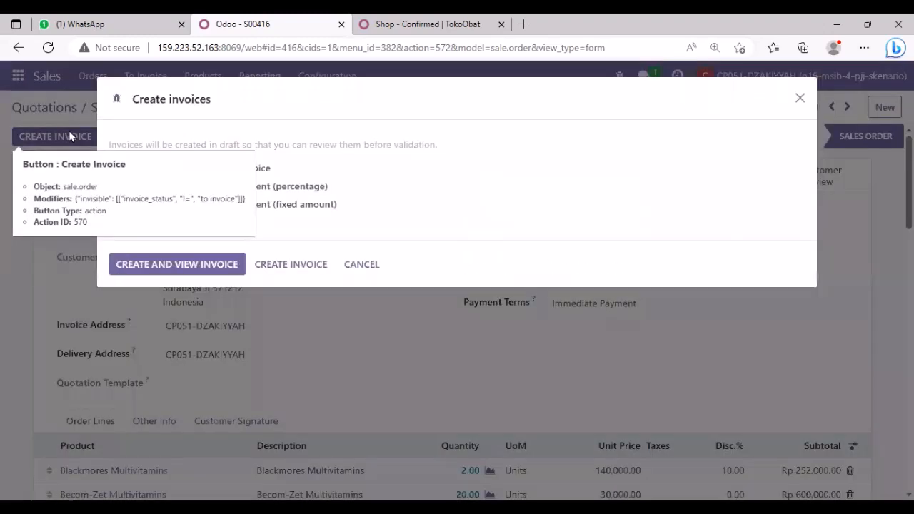
left_click(222, 266)
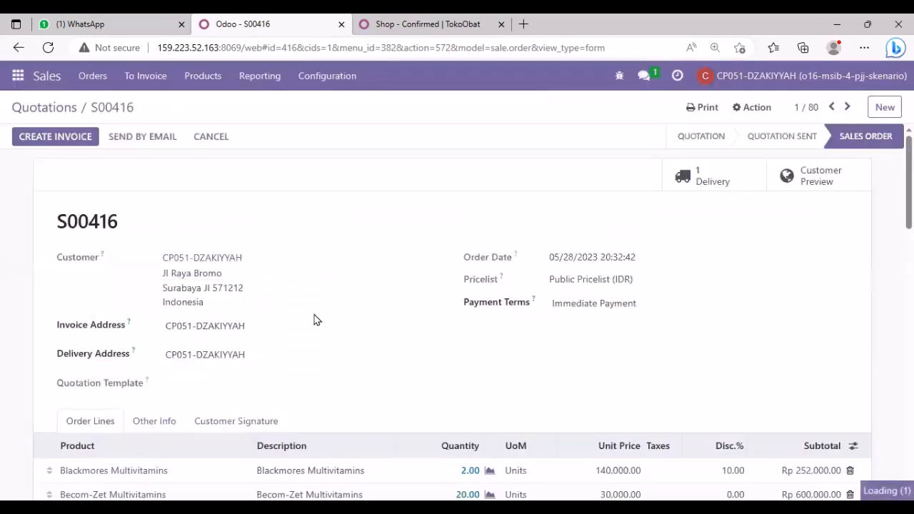
scroll(384, 322, "down", 2)
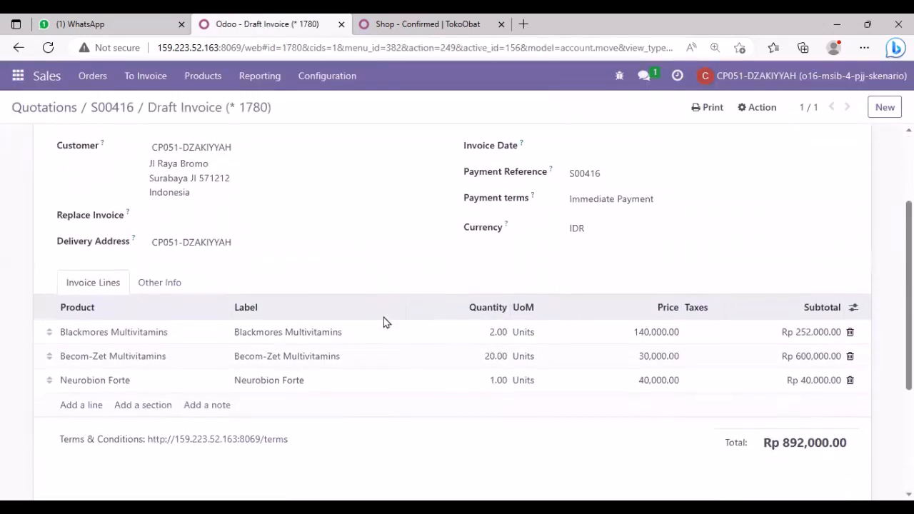
scroll(384, 322, "up", 2)
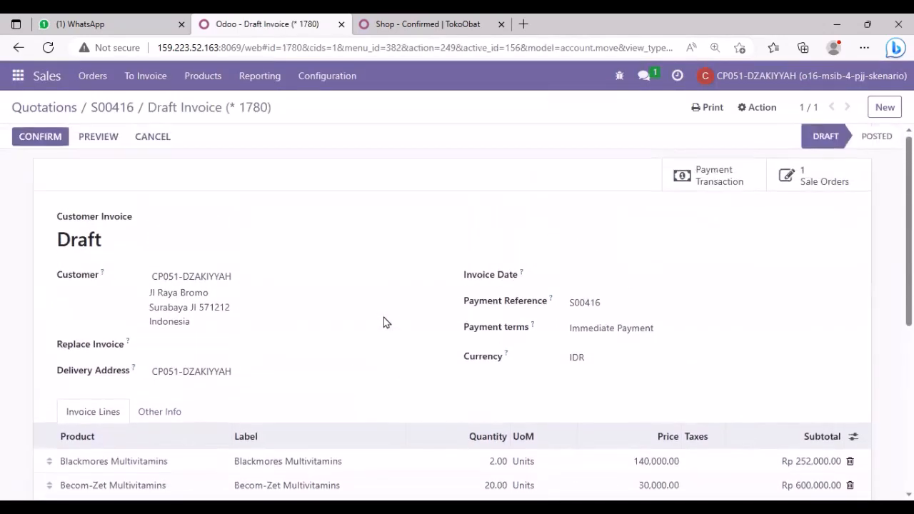
scroll(384, 322, "down", 2)
scroll(384, 322, "down", 1)
scroll(383, 322, "up", 2)
left_click(52, 138)
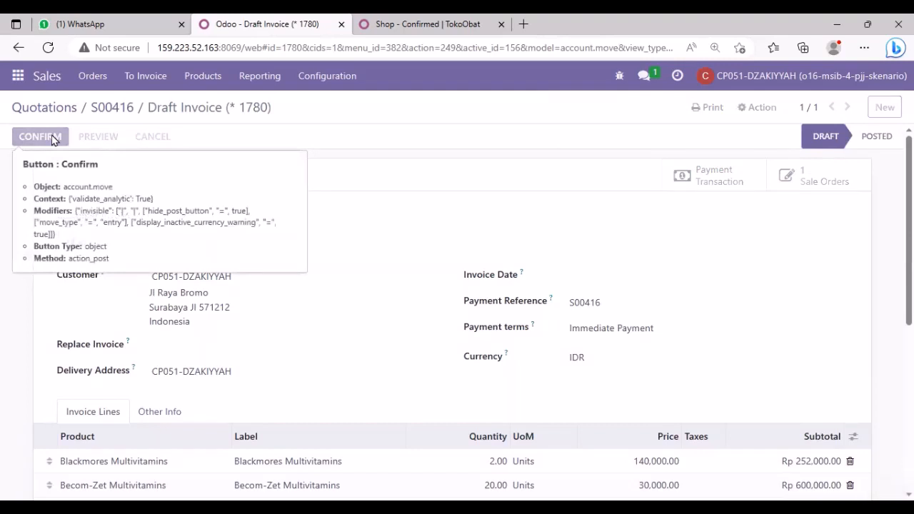
- Register the invoice's payment of Rp 892,000.00 through the Bank Zamrud journal with the Manual payment method
left_click(154, 143)
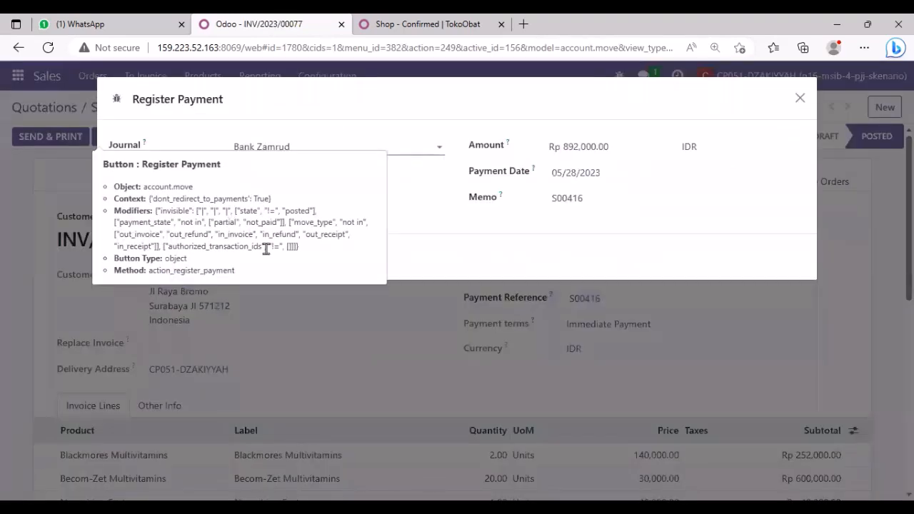
left_click(433, 147)
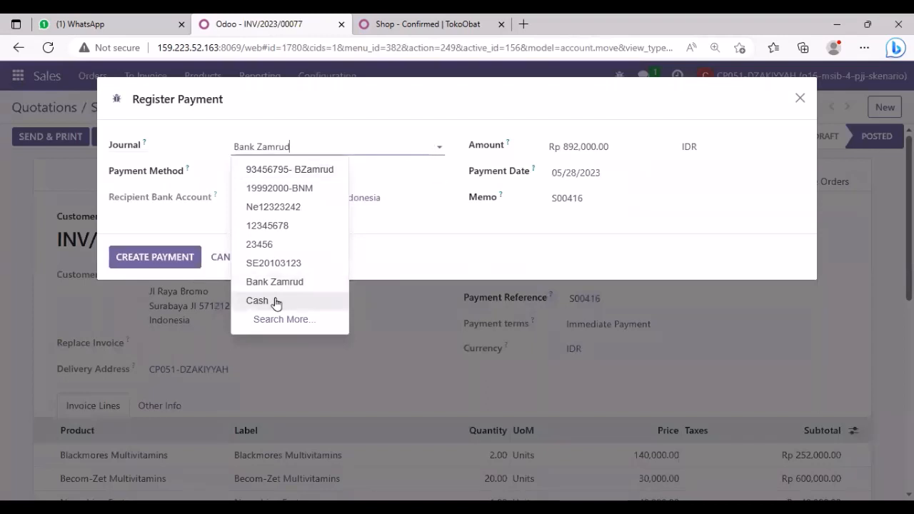
left_click(254, 300)
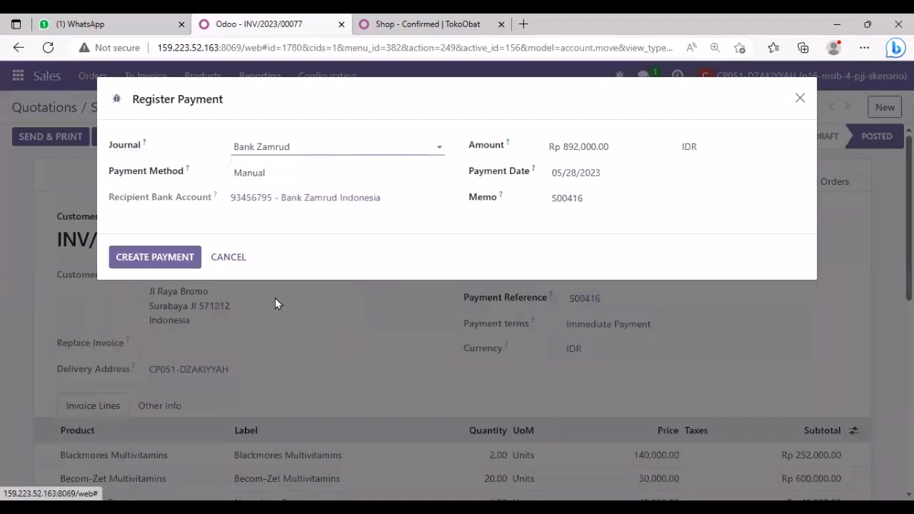
left_click(169, 261)
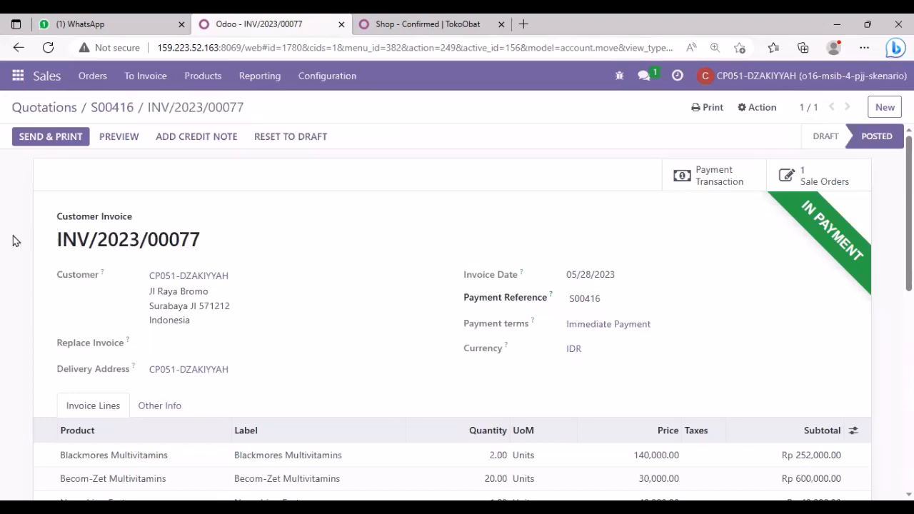
- Copy the posted invoice's number and open the first direct message conversation in Discuss
triple_click(207, 243)
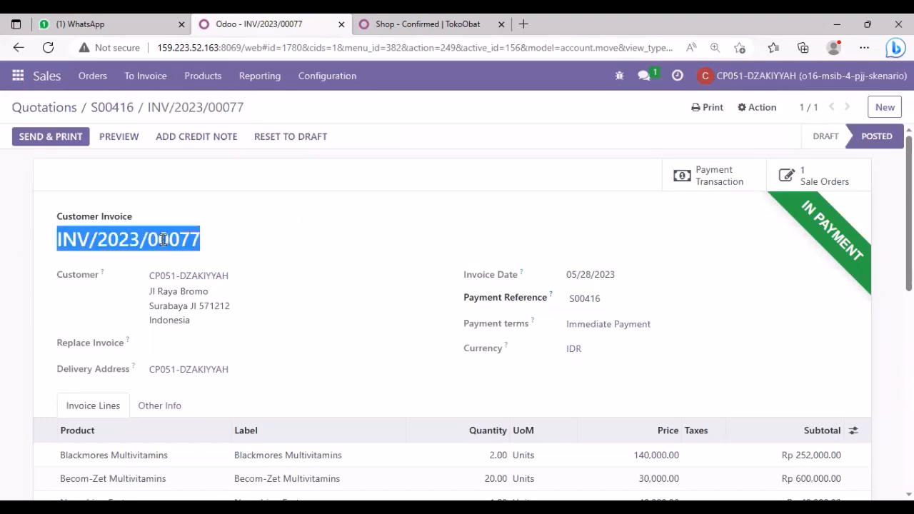
right_click(163, 239)
left_click(199, 243)
left_click(18, 75)
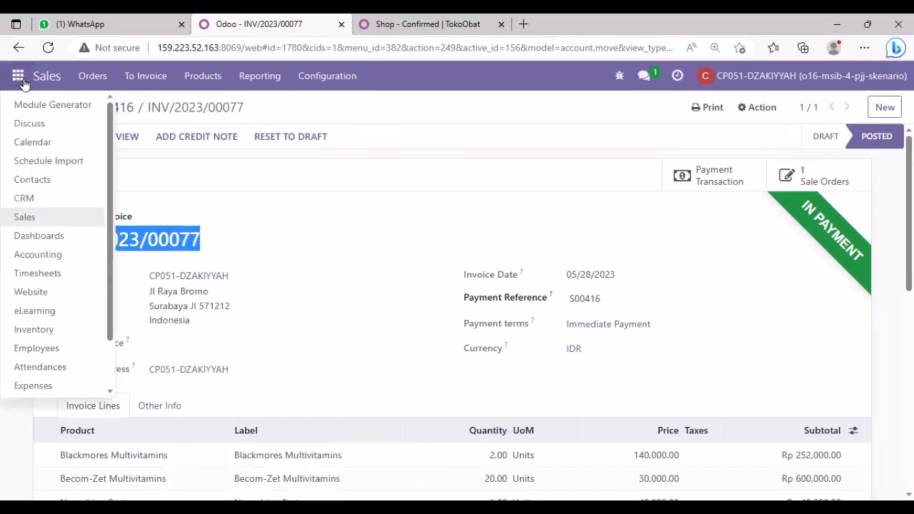
left_click(43, 124)
left_click(127, 307)
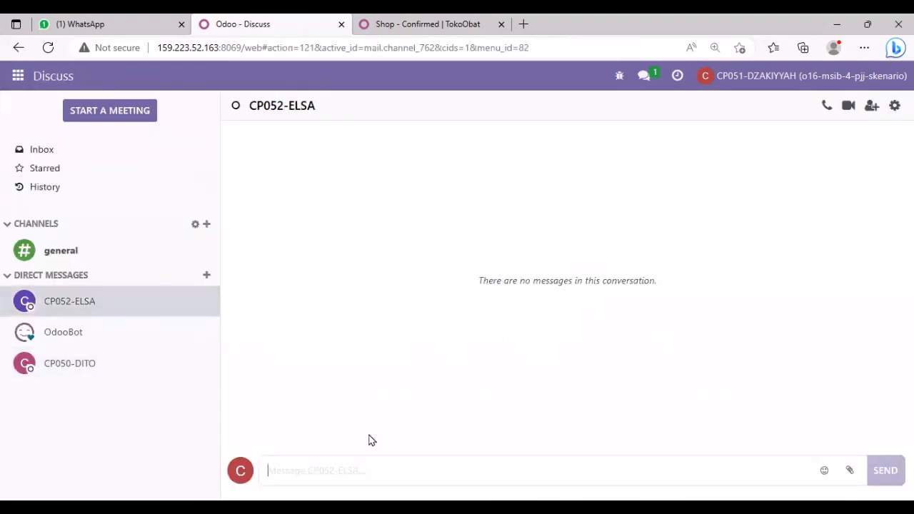
- Send the message "Tolong buat rekonsiliasi atas invoice", the copied invoice number, "dari", the sales order number and "terima kasih"
type("Tolo")
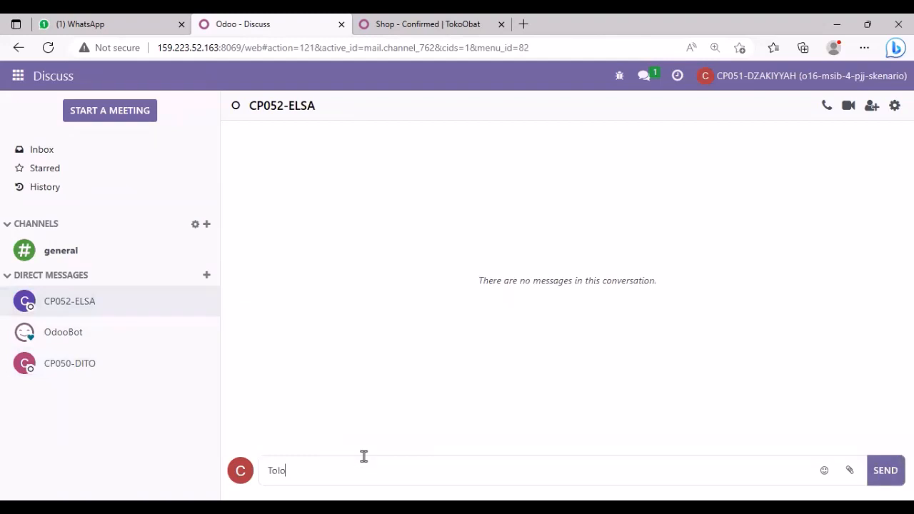
type("ng buat rekonsili")
type("asi dar")
key("BackSpace")
key("BackSpace")
key("BackSpace")
key("BackSpace")
type("atas")
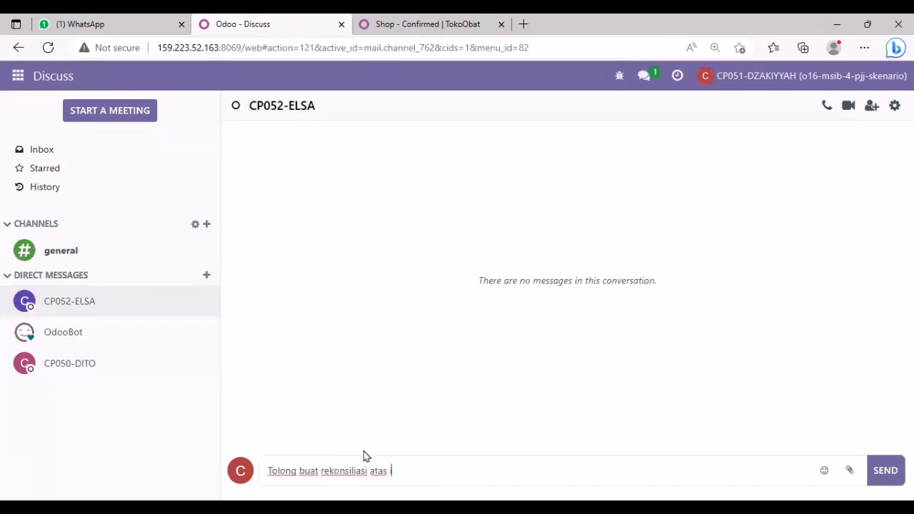
type(" invoice")
key("ctrl+v")
type("dari ")
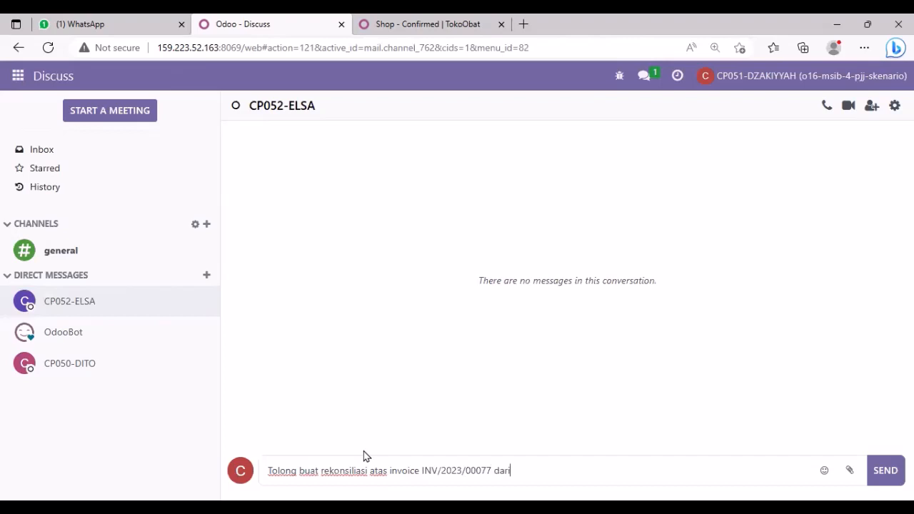
type("S00416. terima kasih")
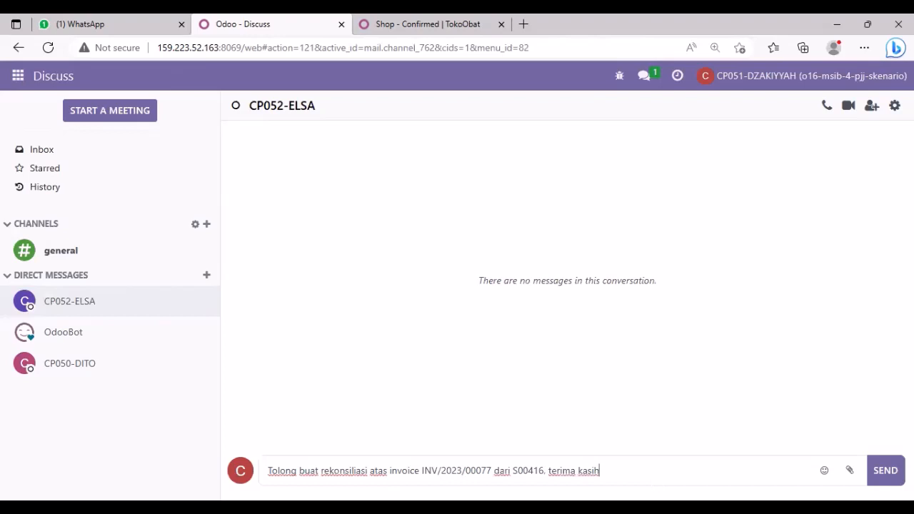
left_click(883, 472)
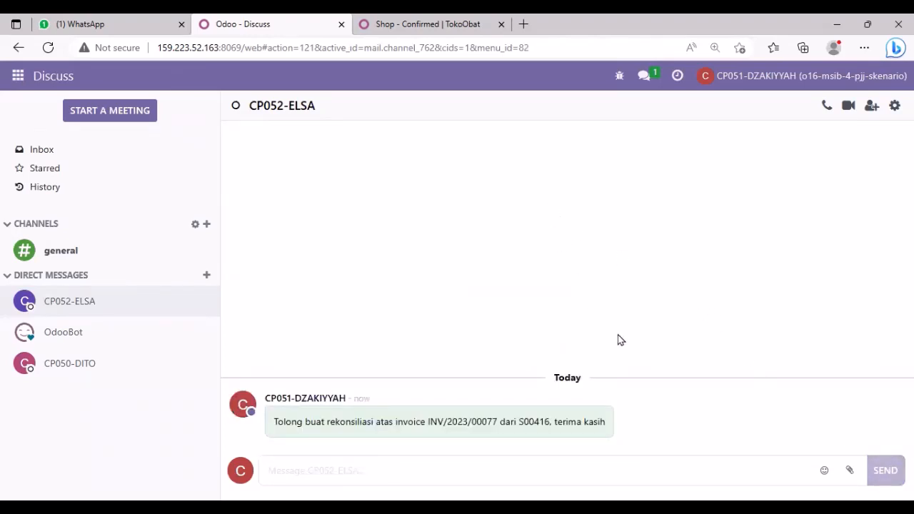
- Reload Discuss in the recipient's session and select the sales order number in the received reconciliation request
mouse_move(710, 404)
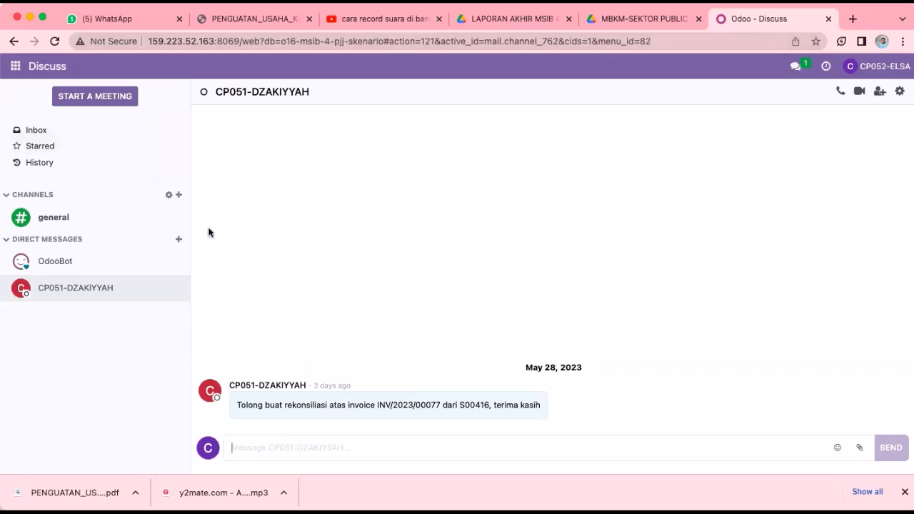
left_click(15, 66)
left_click(24, 108)
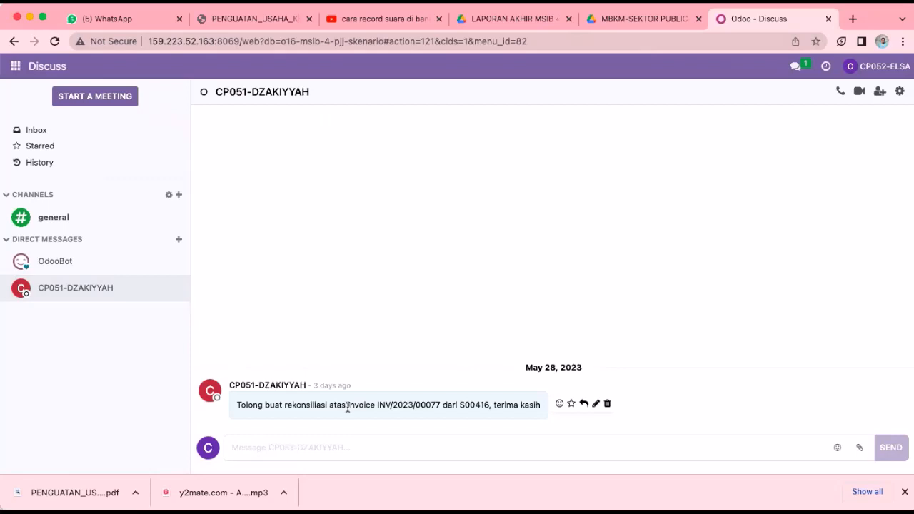
left_click_drag(347, 407, 489, 406)
left_click(459, 406)
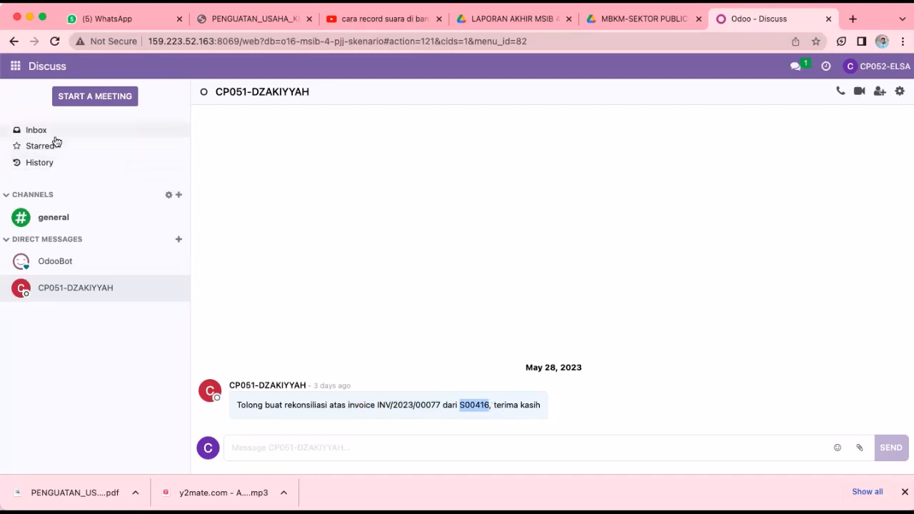
- Open the Customer Invoices list in Accounting and filter invoices by the sales order number from the message
left_click(15, 68)
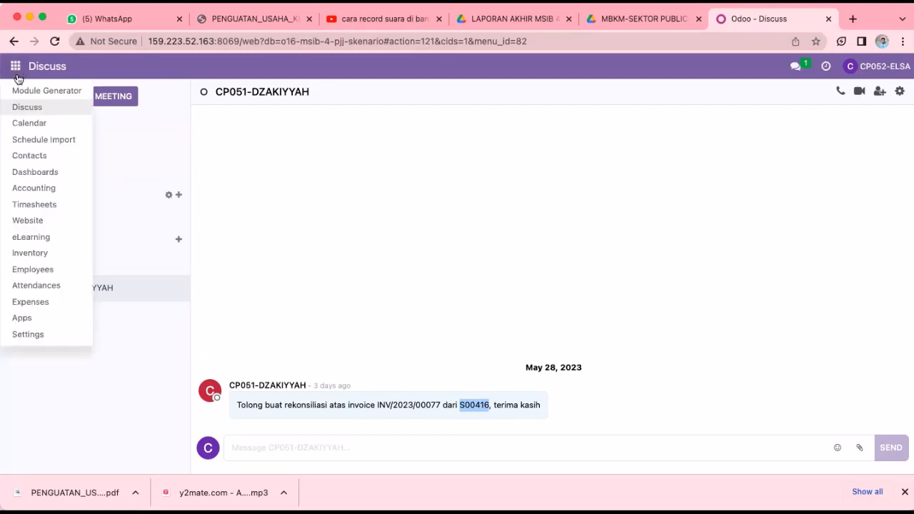
left_click(37, 187)
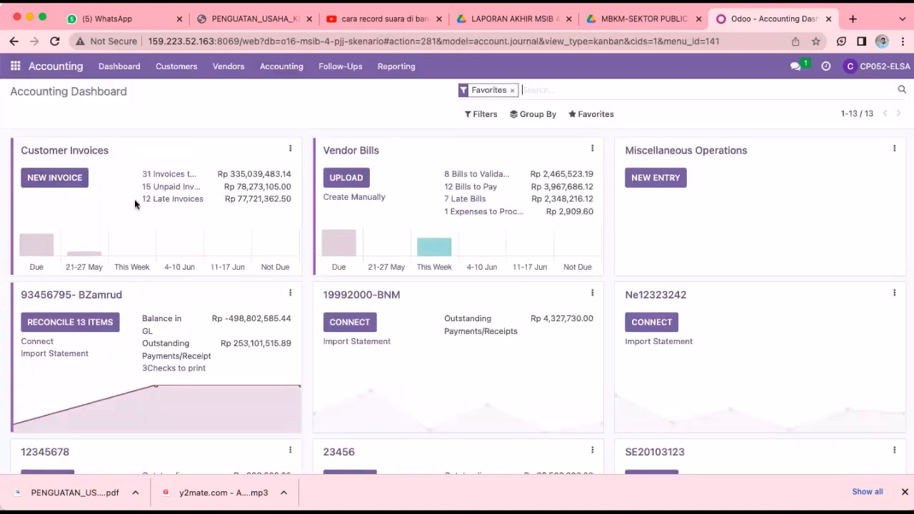
left_click(97, 154)
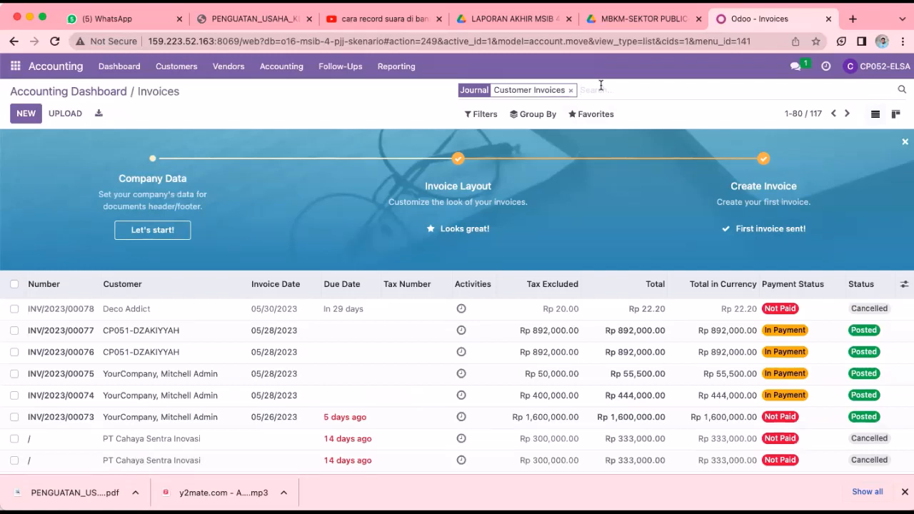
type("S00416")
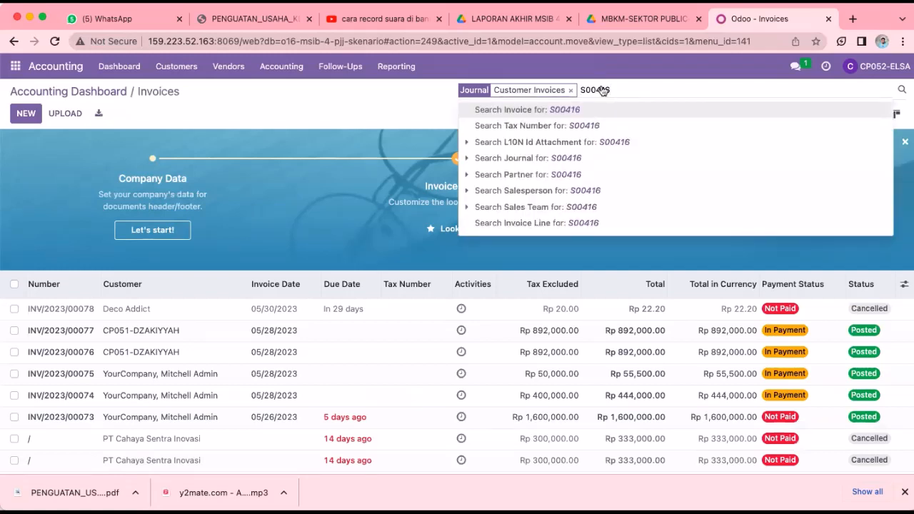
left_click(651, 106)
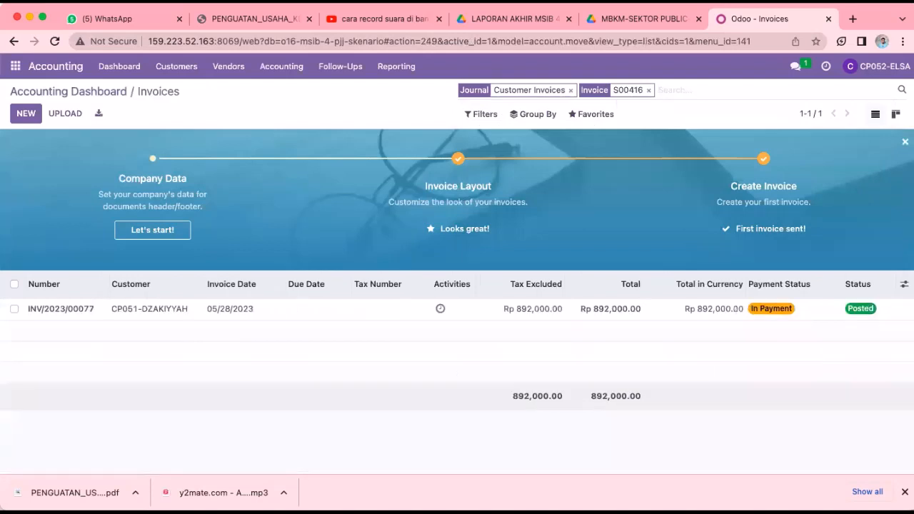
- Open the filtered invoice and examine its customer, payment reference, invoice lines, total and payment details
left_click(266, 310)
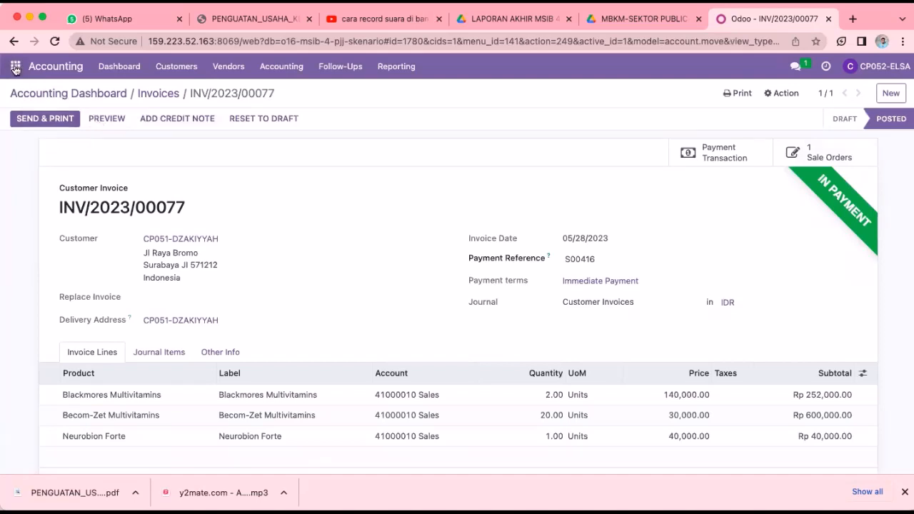
left_click(13, 44)
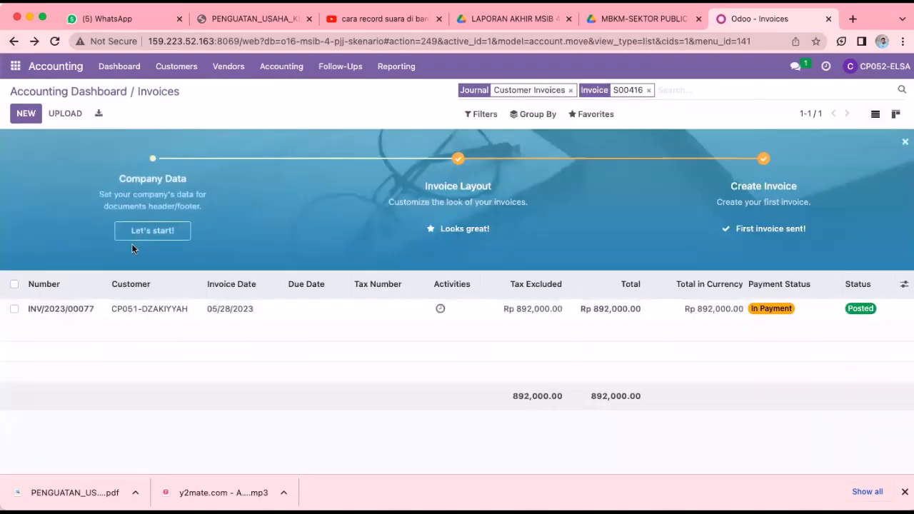
left_click(156, 311)
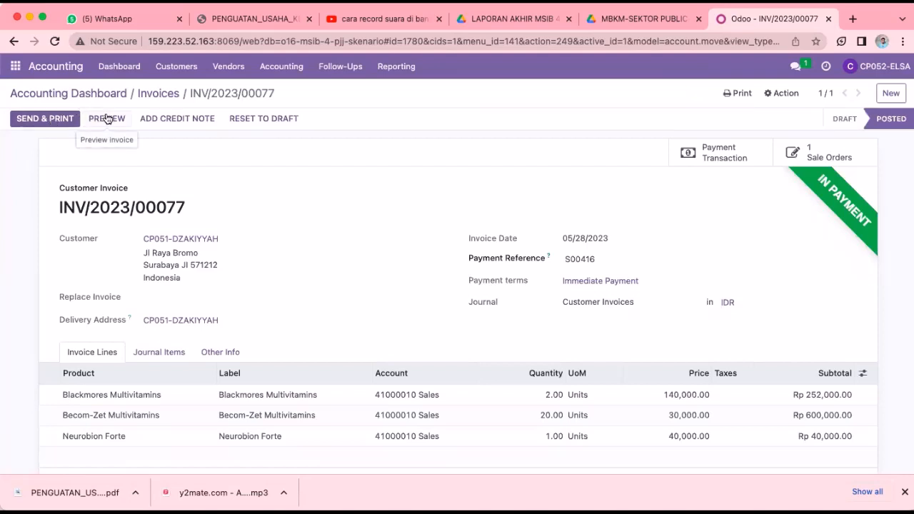
scroll(180, 227, "down", 2)
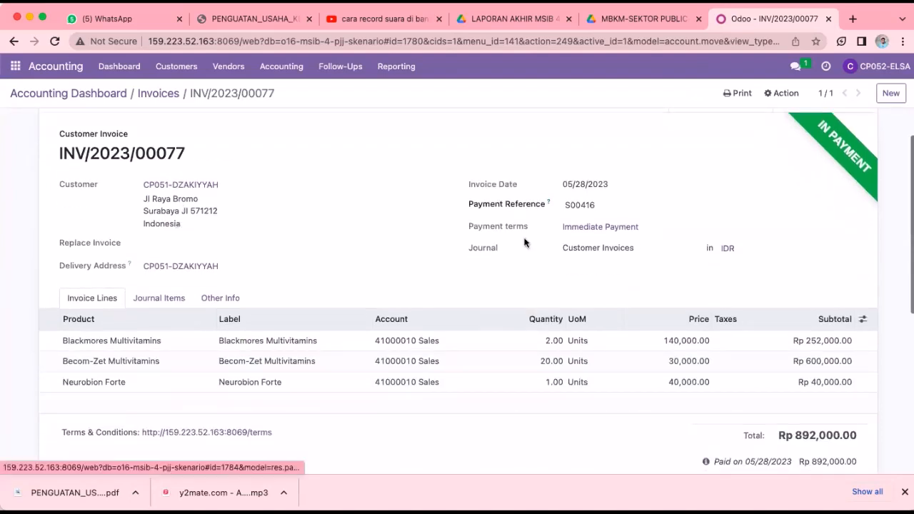
scroll(801, 272, "up", 1)
scroll(802, 239, "up", 1)
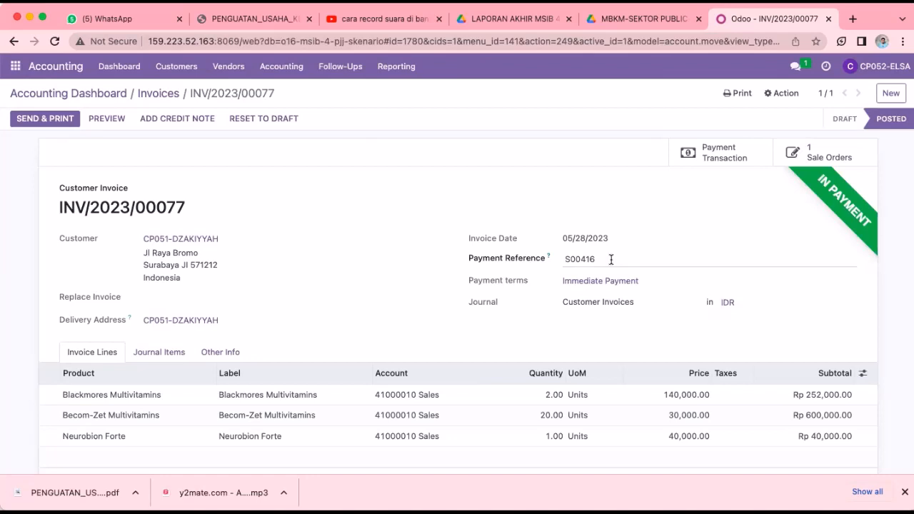
scroll(542, 329, "down", 3)
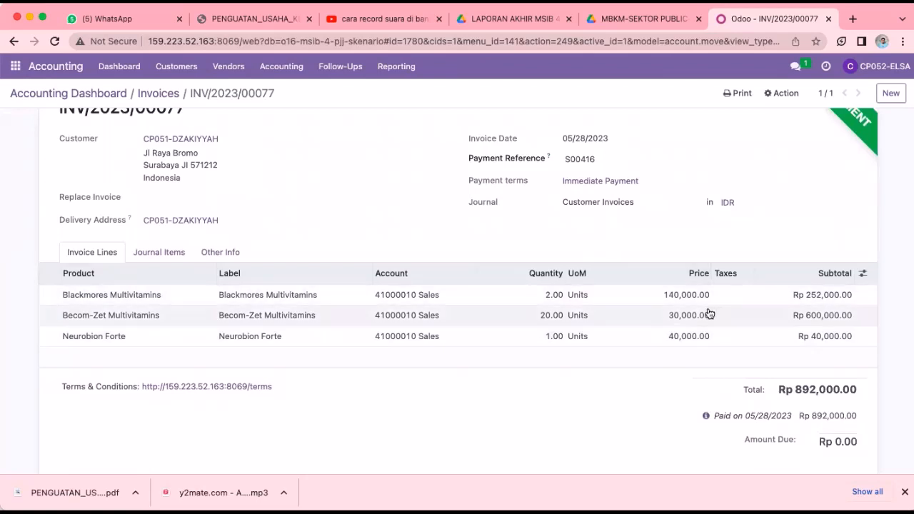
scroll(709, 314, "up", 3)
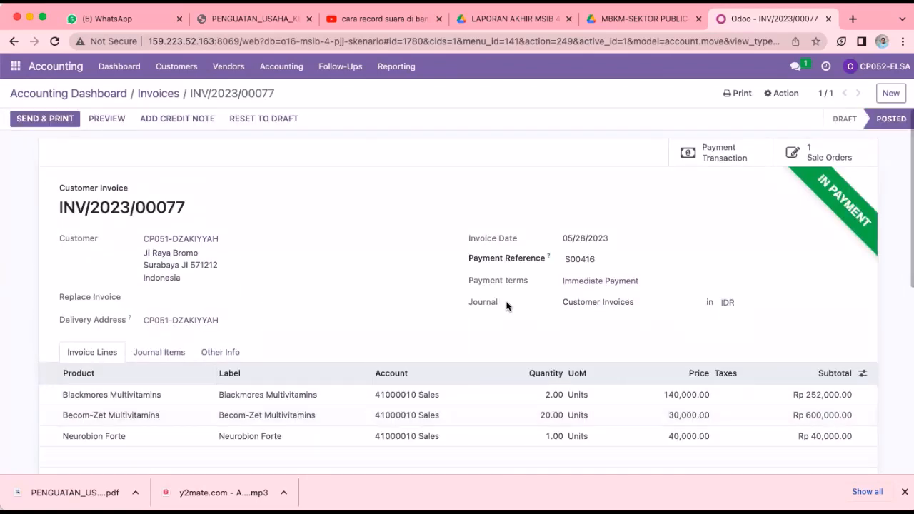